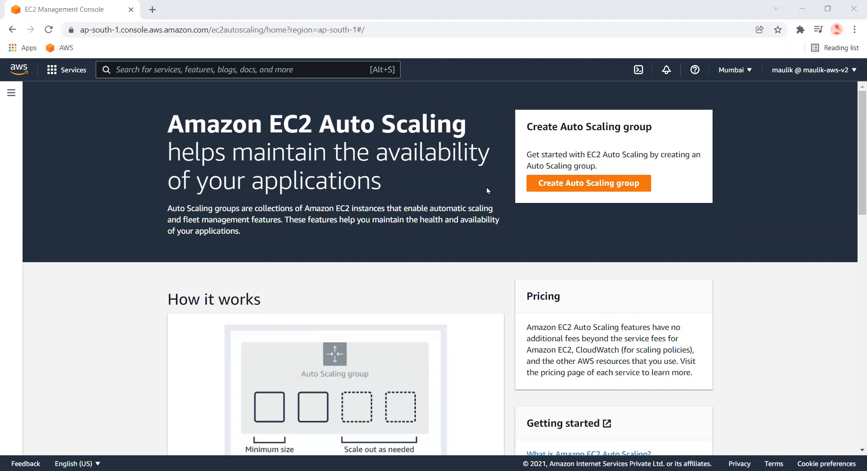
Open the Target Groups page from the EC2 navigation pane
{"action": "left_click", "coordinate": [16, 97]}
{"action": "scroll", "coordinate": [120, 271], "scroll_direction": "down", "scroll_amount": 6}
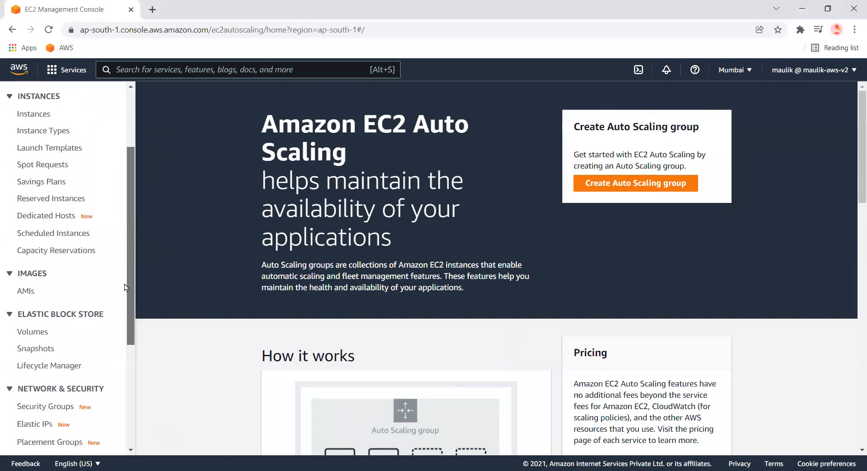
{"action": "scroll", "coordinate": [120, 387], "scroll_direction": "down", "scroll_amount": 1}
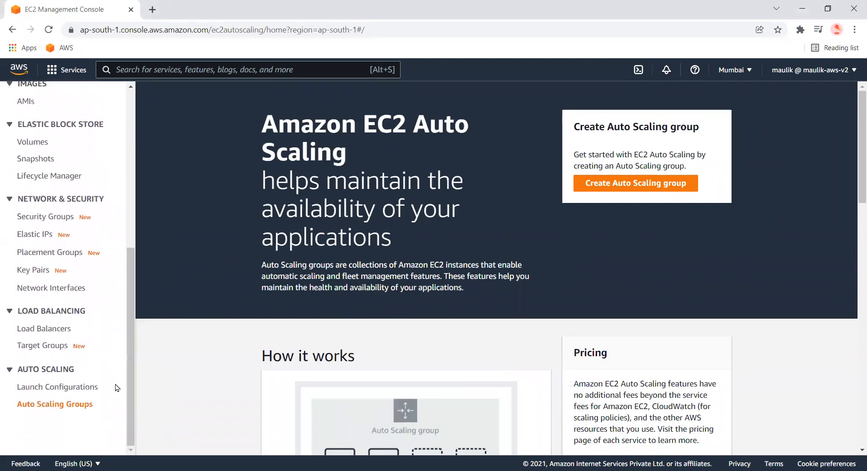
{"action": "left_click", "coordinate": [25, 352]}
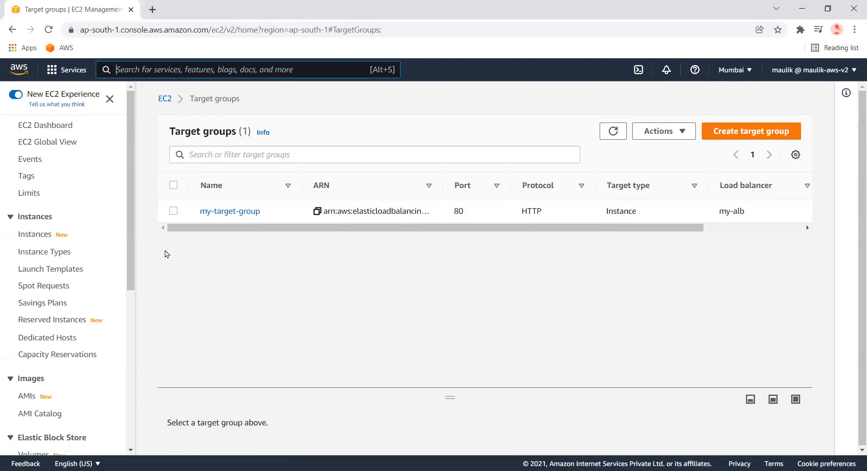
Open my-target-group and view its health check settings
{"action": "left_click_drag", "start_coordinate": [130, 263], "coordinate": [107, 426]}
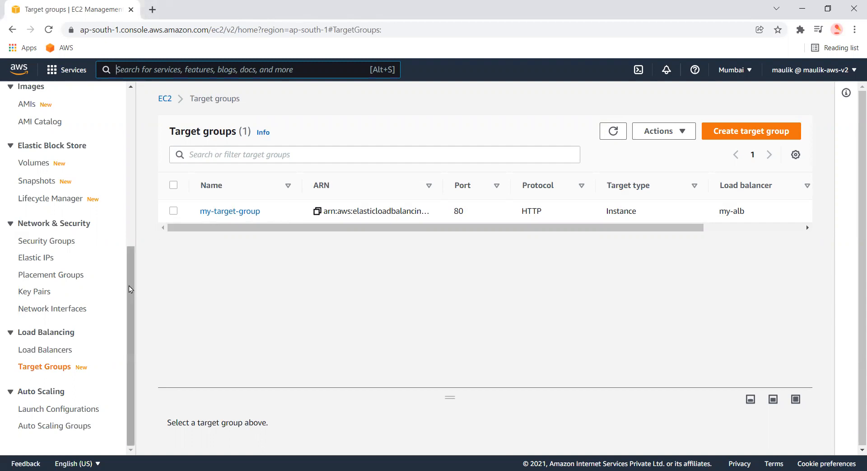
{"action": "left_click_drag", "start_coordinate": [129, 289], "coordinate": [137, 354]}
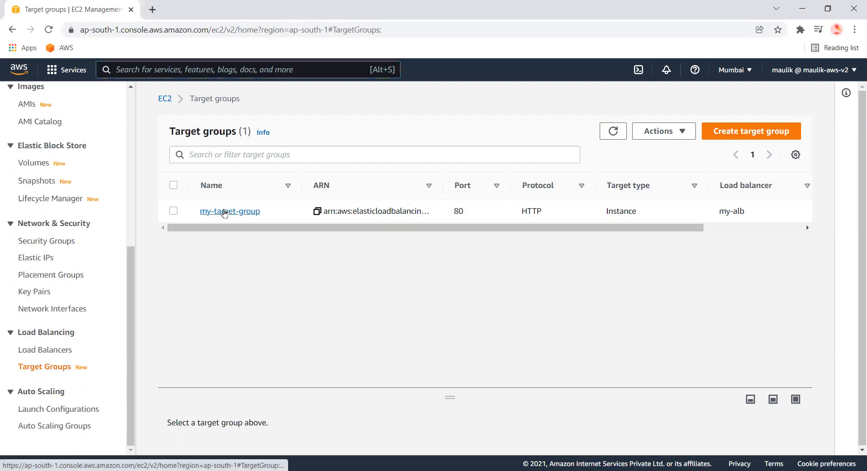
{"action": "left_click", "coordinate": [223, 211]}
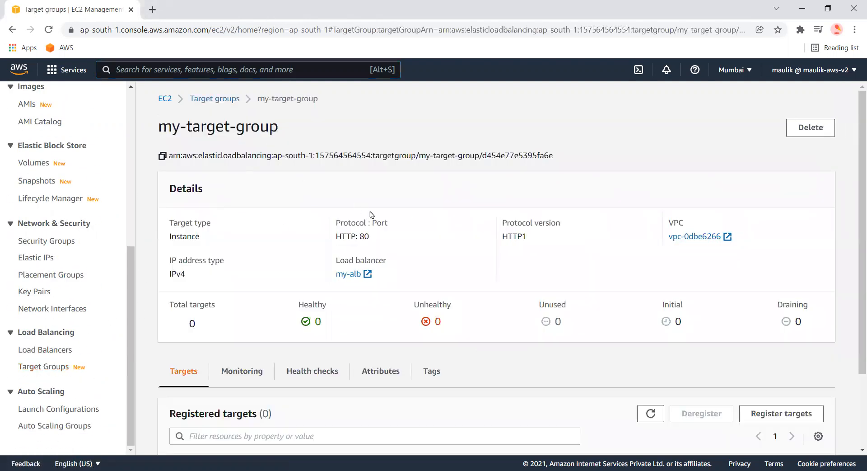
{"action": "scroll", "coordinate": [264, 227], "scroll_direction": "down", "scroll_amount": 2}
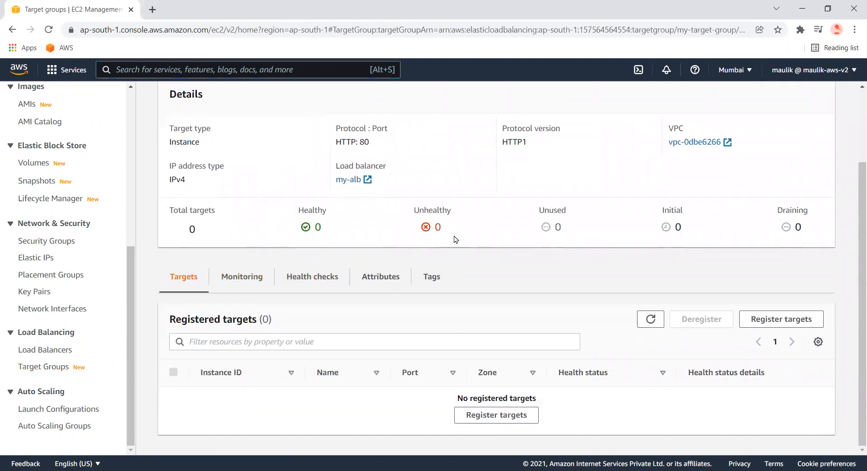
{"action": "scroll", "coordinate": [457, 238], "scroll_direction": "up", "scroll_amount": 1}
{"action": "scroll", "coordinate": [454, 244], "scroll_direction": "down", "scroll_amount": 1}
{"action": "left_click", "coordinate": [319, 276]}
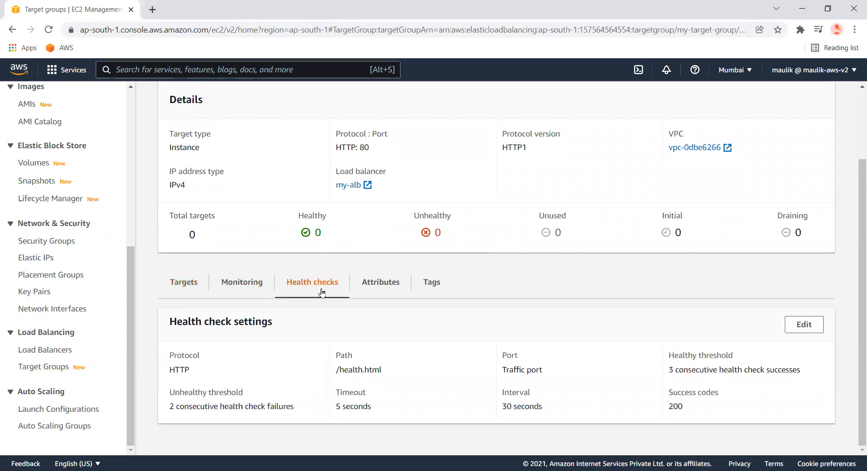
Highlight the health check path /health.html in the health check settings
{"action": "left_click_drag", "start_coordinate": [337, 369], "coordinate": [383, 369]}
{"action": "left_click", "coordinate": [336, 370]}
{"action": "left_click_drag", "start_coordinate": [339, 370], "coordinate": [380, 369]}
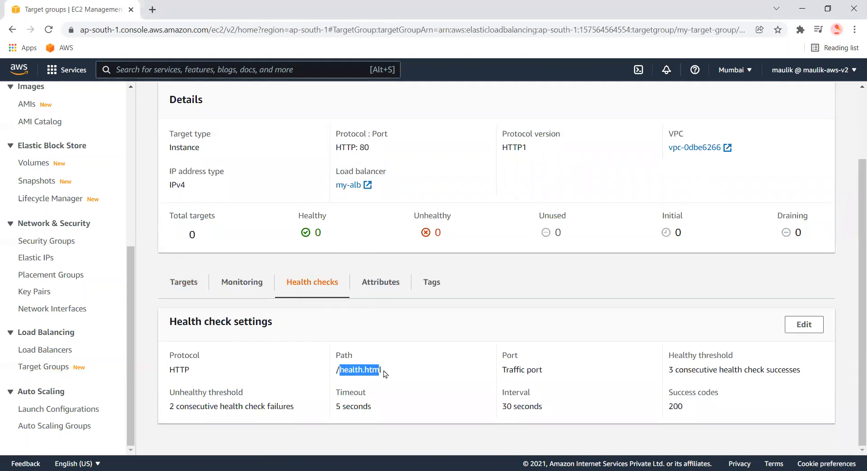
{"action": "left_click", "coordinate": [380, 369]}
{"action": "left_click_drag", "start_coordinate": [340, 371], "coordinate": [386, 372]}
View the target group's Attributes, Targets and Monitoring tabs, then return to the target groups list
{"action": "left_click", "coordinate": [390, 288]}
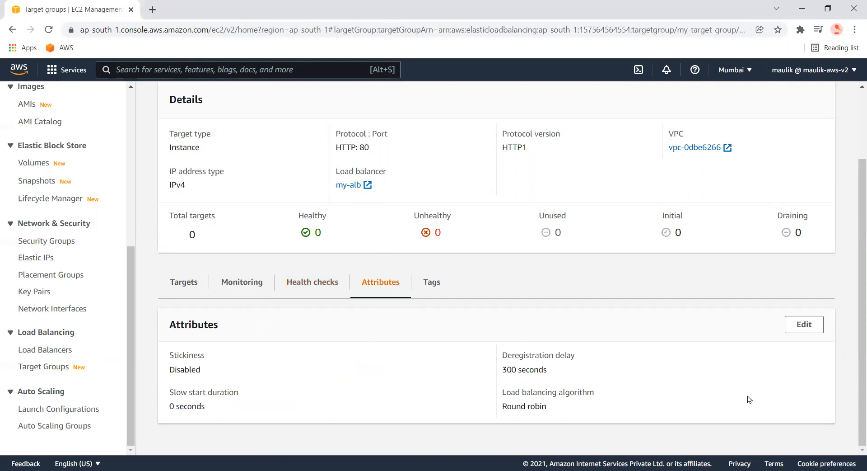
{"action": "left_click", "coordinate": [186, 291]}
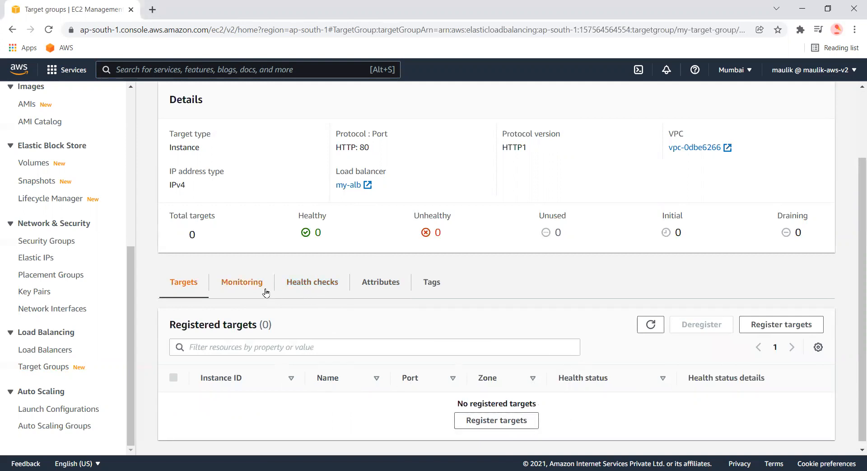
{"action": "left_click", "coordinate": [246, 282]}
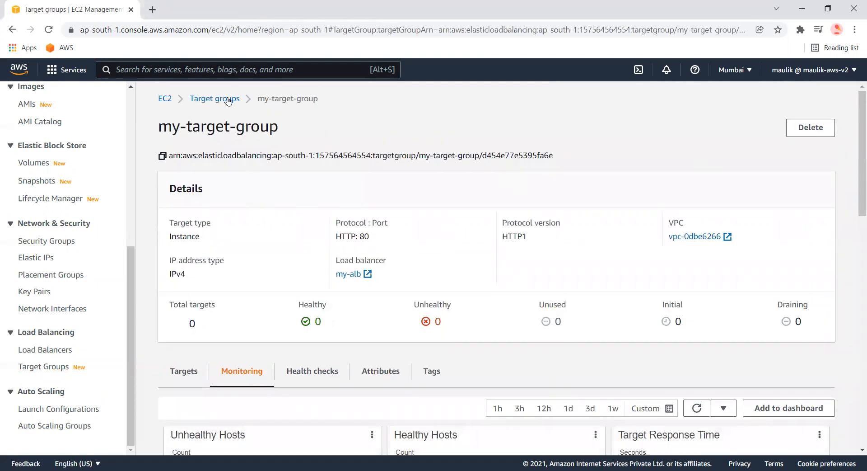
{"action": "left_click", "coordinate": [227, 99]}
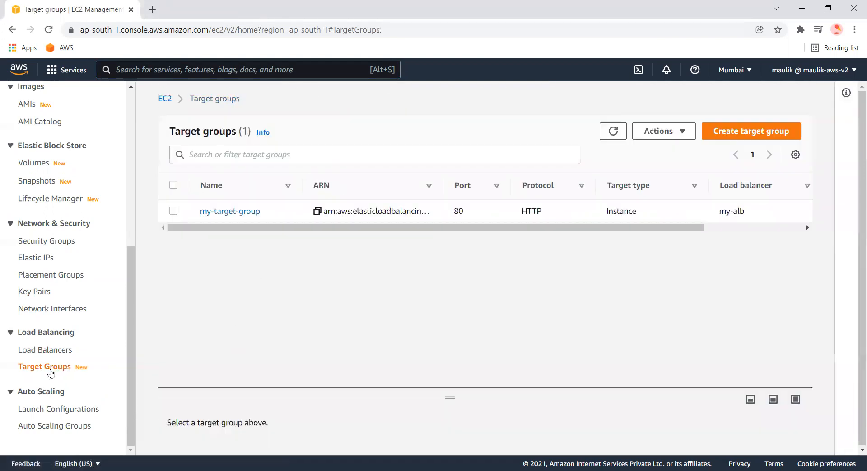
Open the Load Balancers page and view the listeners of my-alb
{"action": "left_click", "coordinate": [53, 350]}
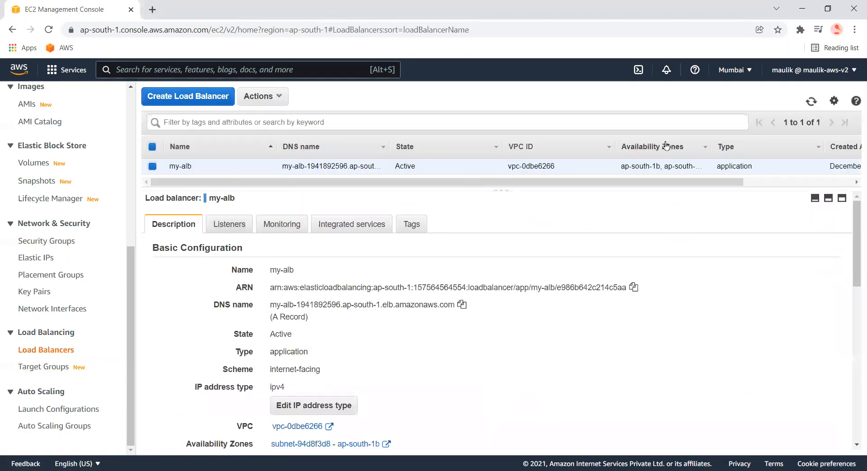
{"action": "left_click", "coordinate": [236, 224]}
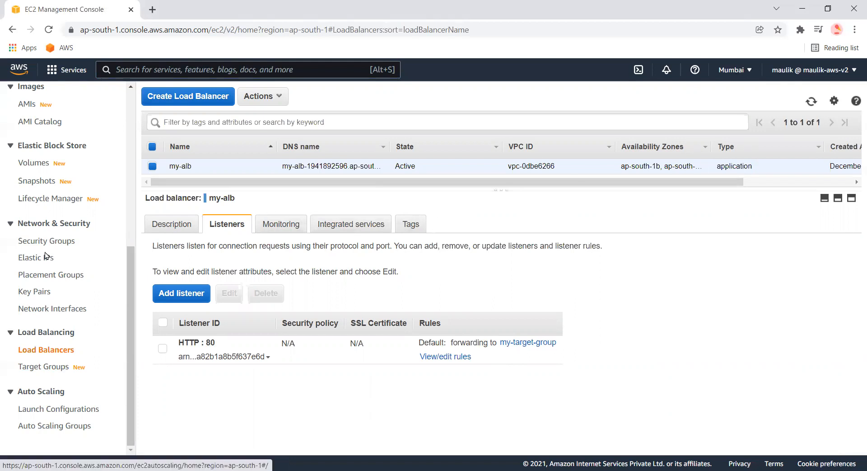
Open the launch template my-first-template from the Launch Templates list
{"action": "scroll", "coordinate": [49, 179], "scroll_direction": "up", "scroll_amount": 3}
{"action": "scroll", "coordinate": [45, 217], "scroll_direction": "down", "scroll_amount": 3}
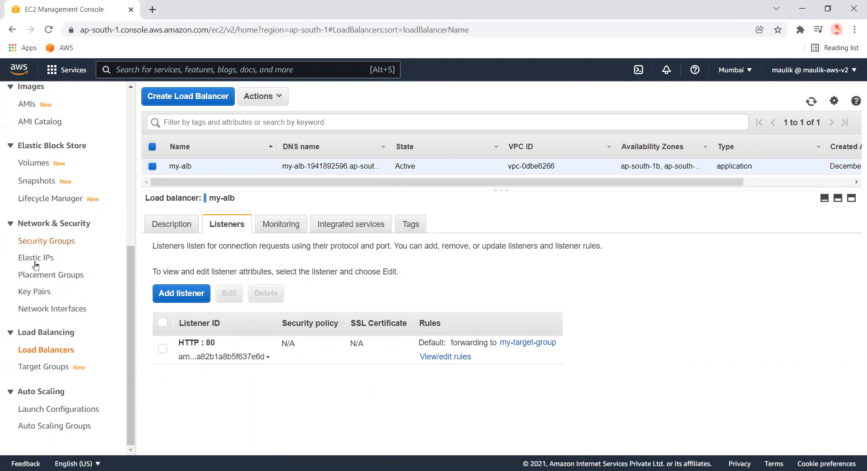
{"action": "scroll", "coordinate": [70, 293], "scroll_direction": "up", "scroll_amount": 2}
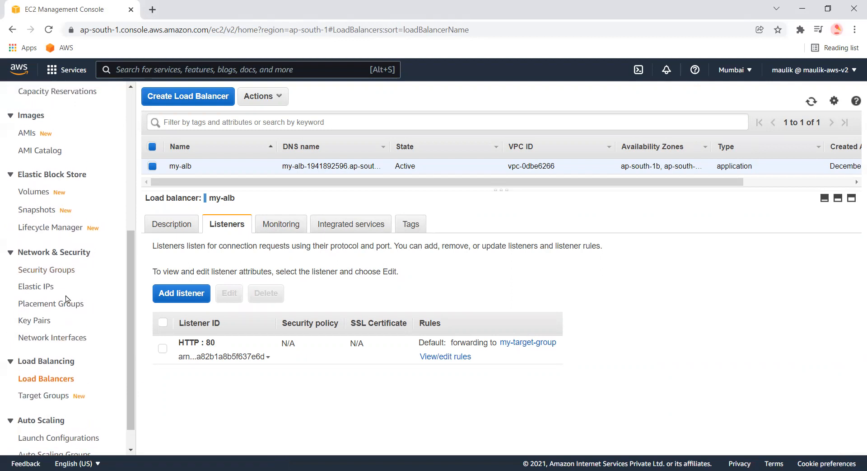
{"action": "scroll", "coordinate": [63, 162], "scroll_direction": "up", "scroll_amount": 2}
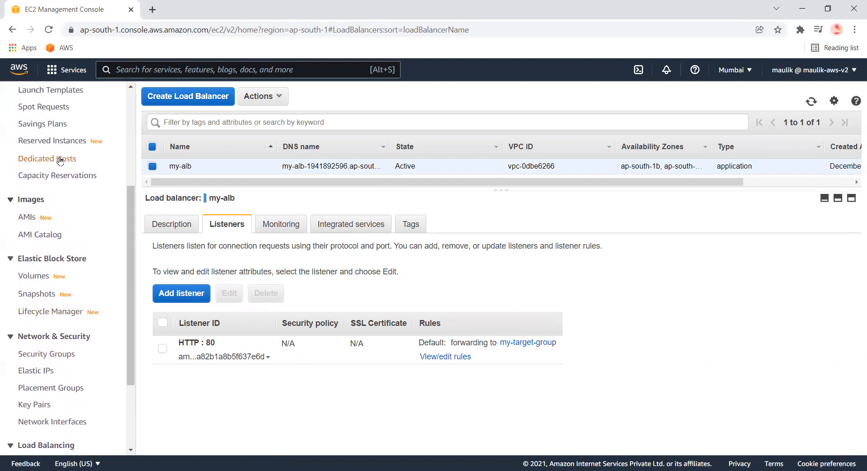
{"action": "left_click", "coordinate": [62, 129]}
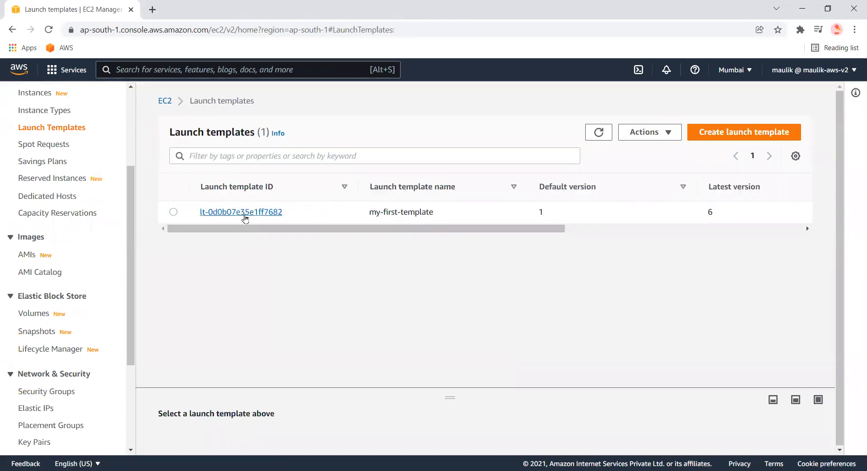
{"action": "left_click", "coordinate": [245, 211]}
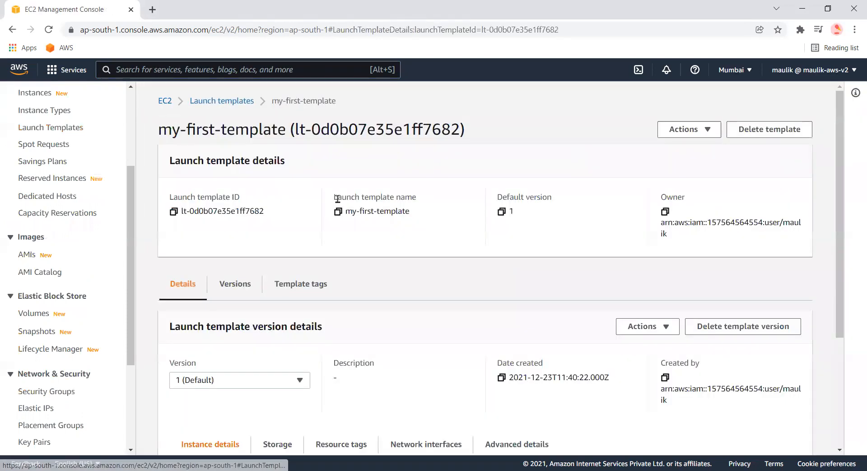
Display version 6 of the launch template's version details
{"action": "scroll", "coordinate": [217, 331], "scroll_direction": "down", "scroll_amount": 1}
{"action": "left_click", "coordinate": [232, 307]}
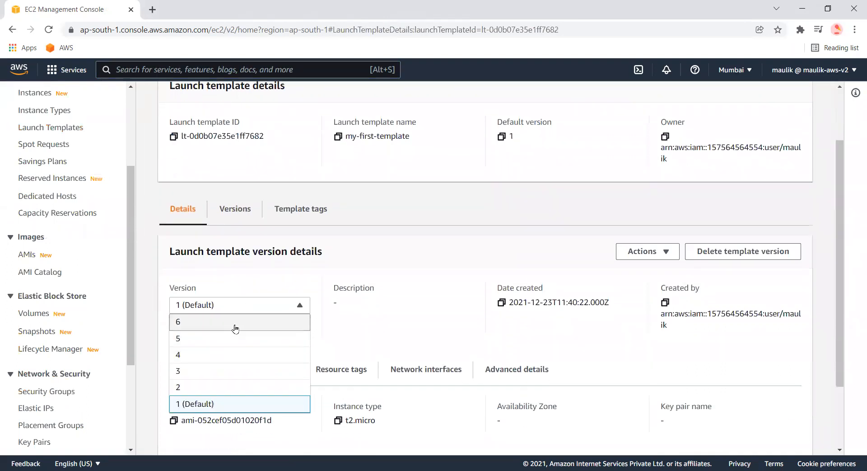
{"action": "left_click", "coordinate": [236, 322]}
{"action": "scroll", "coordinate": [671, 220], "scroll_direction": "up", "scroll_amount": 1}
{"action": "scroll", "coordinate": [672, 220], "scroll_direction": "up", "scroll_amount": 1}
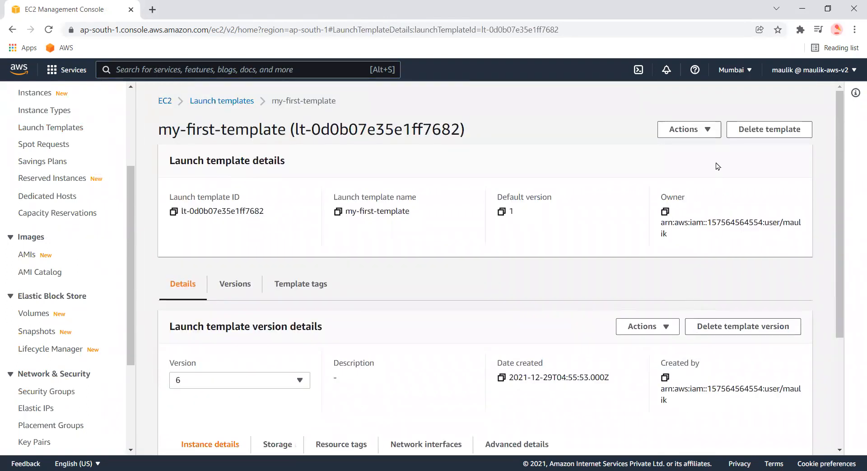
Start modifying the launch template to create a new template version
{"action": "left_click", "coordinate": [657, 327]}
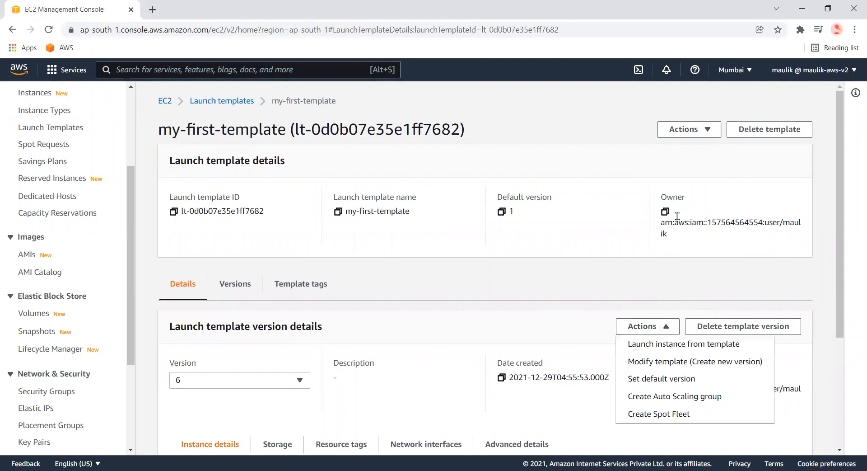
{"action": "left_click", "coordinate": [707, 133]}
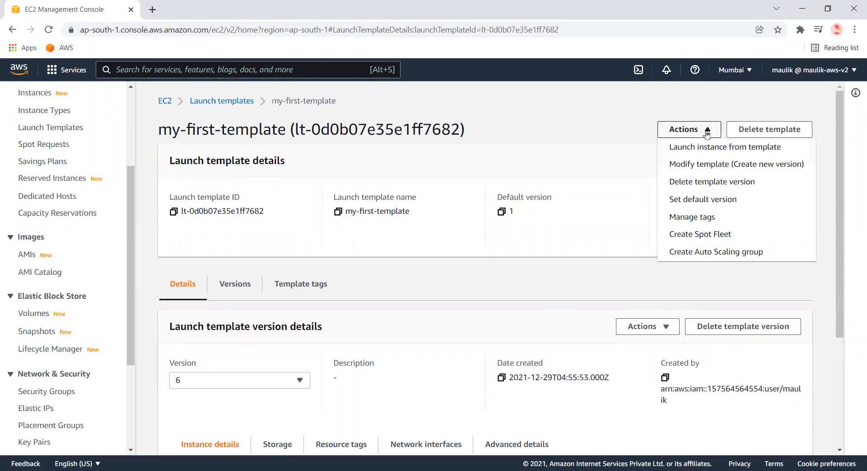
{"action": "left_click", "coordinate": [685, 171]}
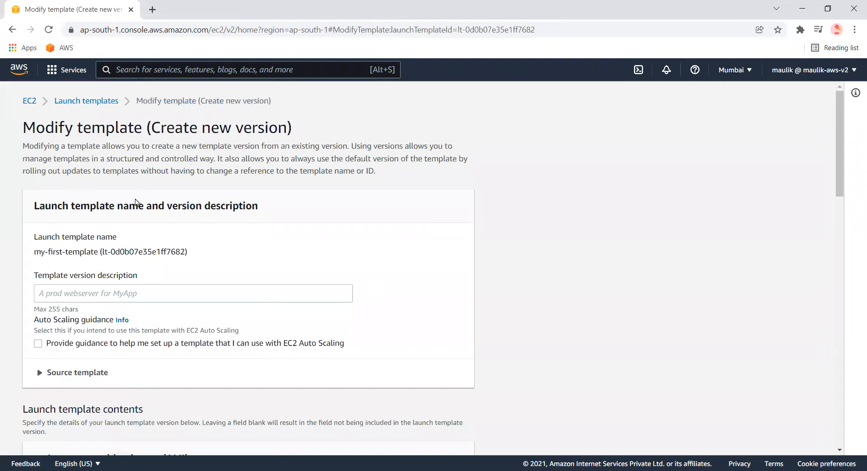
Expand the Source template section of the modify template form
{"action": "scroll", "coordinate": [137, 194], "scroll_direction": "down", "scroll_amount": 2}
{"action": "left_click", "coordinate": [54, 298]}
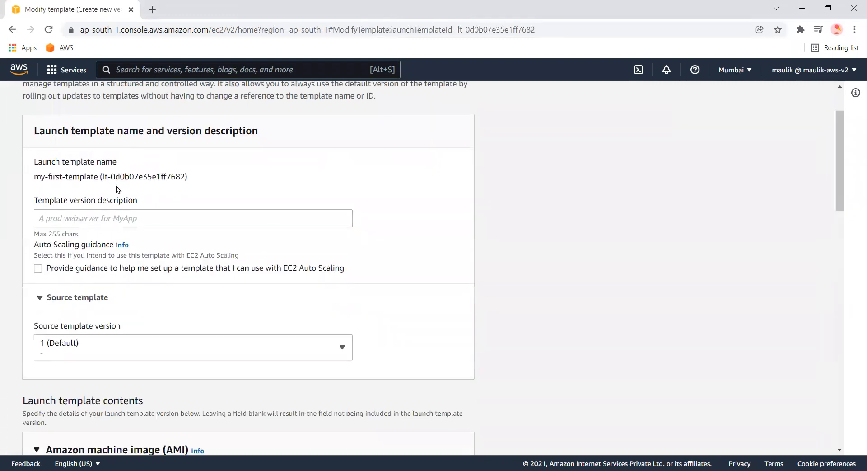
{"action": "scroll", "coordinate": [120, 195], "scroll_direction": "up", "scroll_amount": 1}
Review the AMI, instance type, key pair, network settings and storage volume sections of the form
{"action": "scroll", "coordinate": [174, 212], "scroll_direction": "down", "scroll_amount": 8}
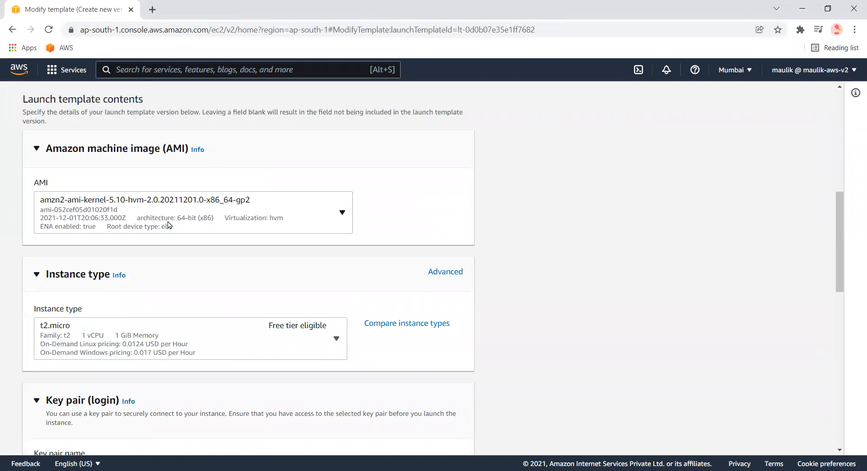
{"action": "scroll", "coordinate": [180, 289], "scroll_direction": "down", "scroll_amount": 2}
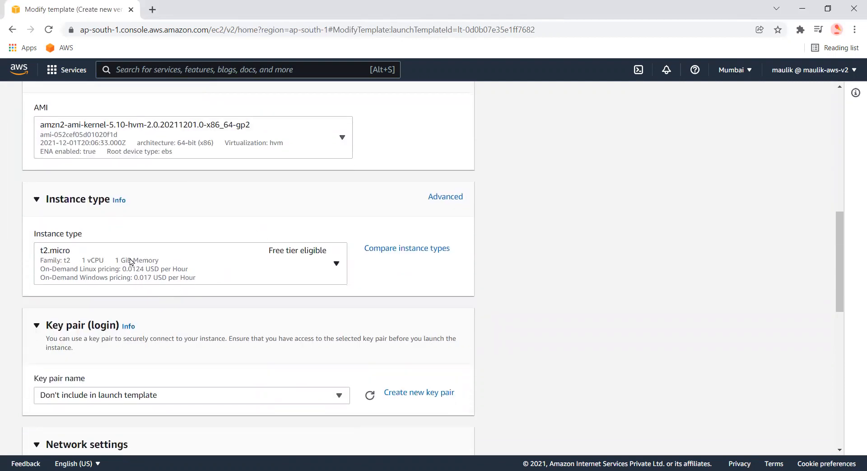
{"action": "scroll", "coordinate": [131, 261], "scroll_direction": "down", "scroll_amount": 2}
{"action": "scroll", "coordinate": [136, 271], "scroll_direction": "down", "scroll_amount": 2}
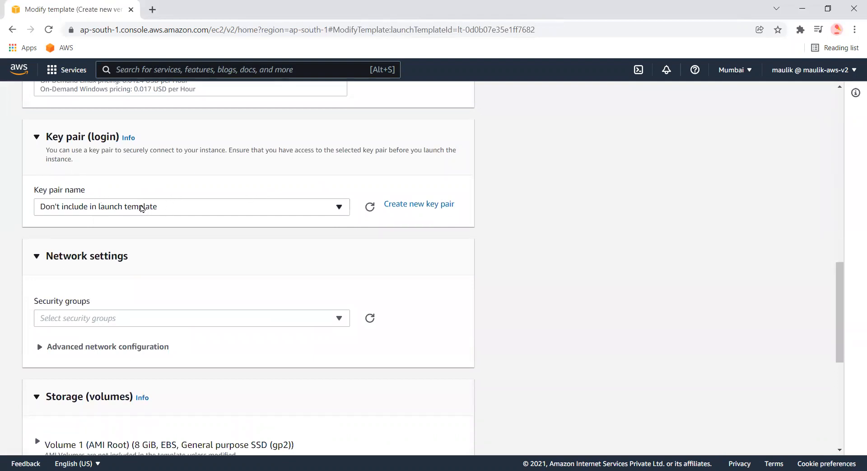
{"action": "scroll", "coordinate": [168, 280], "scroll_direction": "down", "scroll_amount": 2}
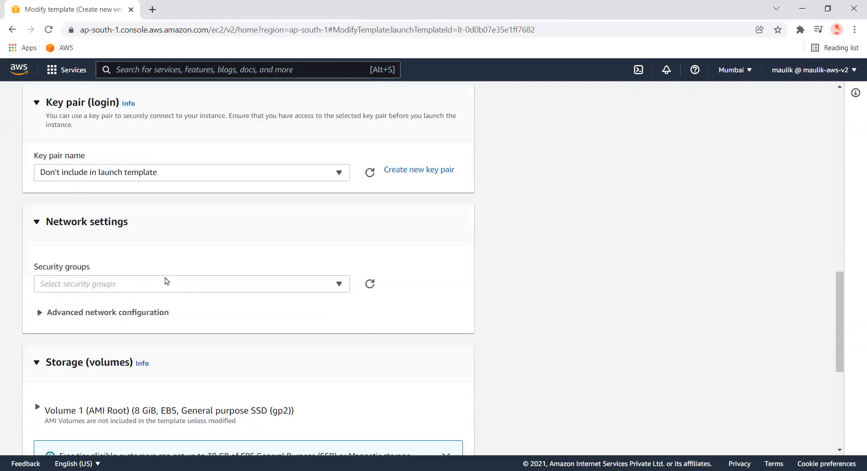
{"action": "left_click", "coordinate": [94, 238]}
{"action": "scroll", "coordinate": [269, 264], "scroll_direction": "down", "scroll_amount": 2}
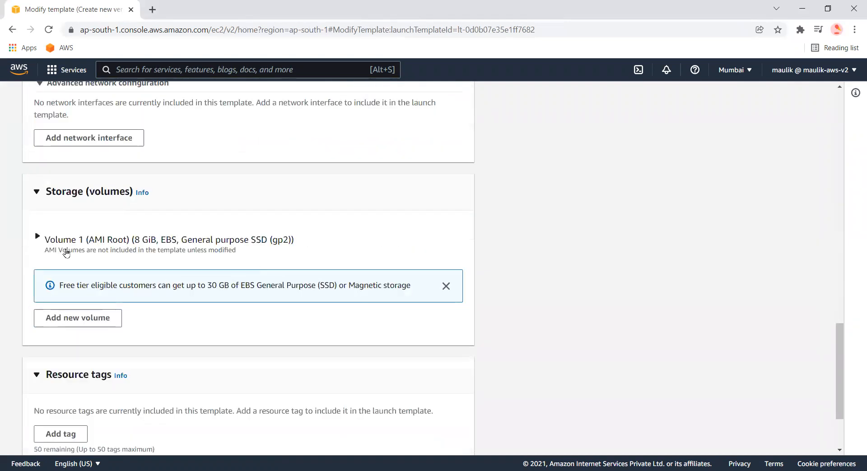
{"action": "left_click_drag", "start_coordinate": [63, 250], "coordinate": [66, 250]}
{"action": "scroll", "coordinate": [131, 285], "scroll_direction": "down", "scroll_amount": 3}
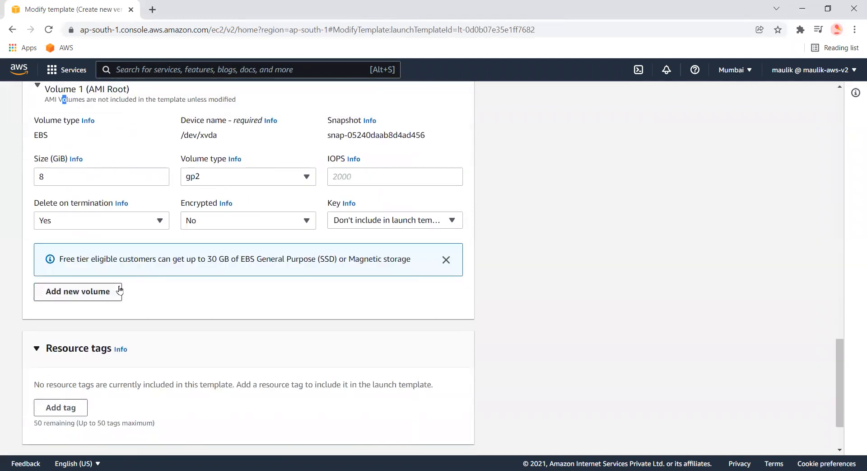
{"action": "scroll", "coordinate": [171, 330], "scroll_direction": "down", "scroll_amount": 2}
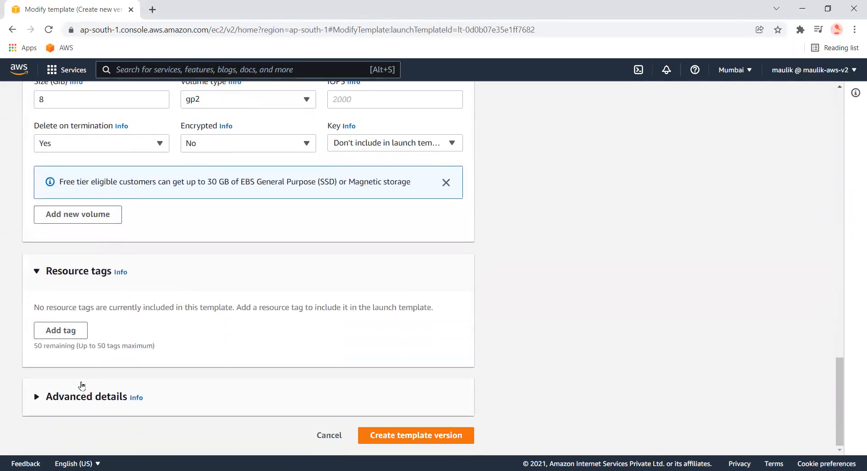
Expand Advanced details and select the entire user data script
{"action": "left_click", "coordinate": [310, 393]}
{"action": "scroll", "coordinate": [310, 371], "scroll_direction": "down", "scroll_amount": 12}
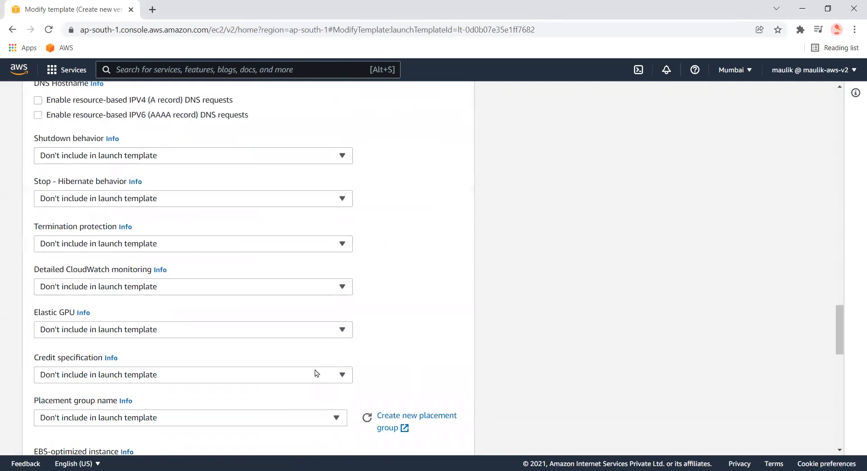
{"action": "scroll", "coordinate": [307, 377], "scroll_direction": "down", "scroll_amount": 10}
{"action": "left_click", "coordinate": [228, 324]}
{"action": "left_click_drag", "start_coordinate": [206, 313], "coordinate": [36, 231]}
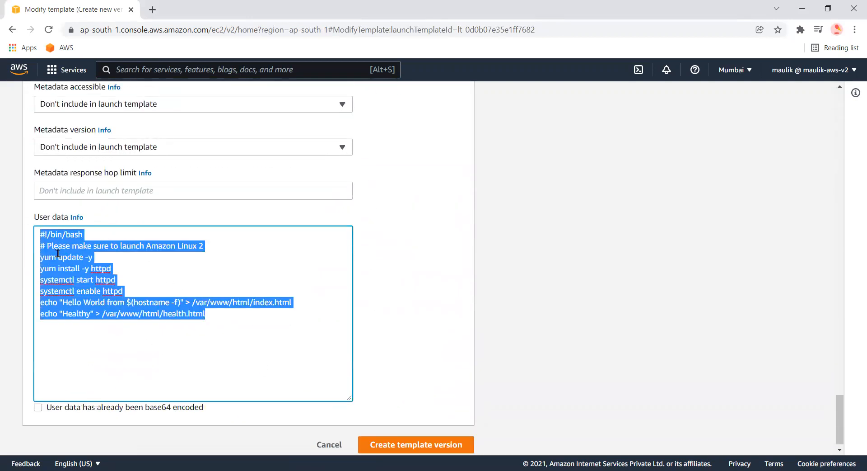
Highlight lines of the user data script to examine the web server setup and health page commands
{"action": "left_click", "coordinate": [117, 271]}
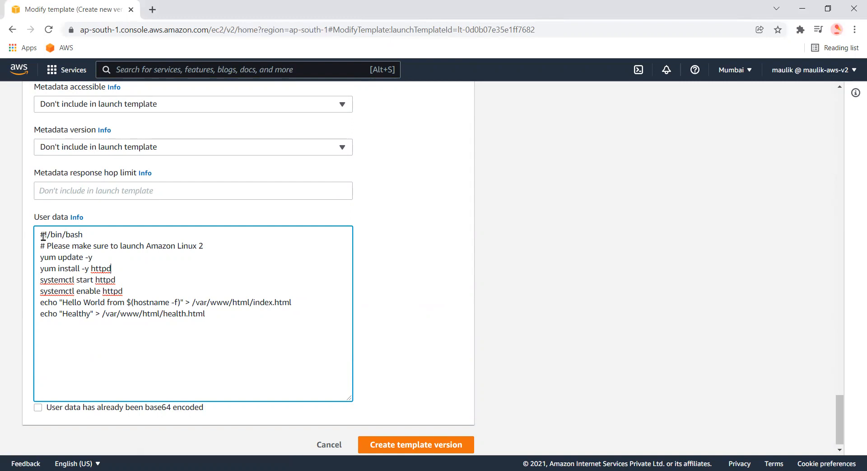
{"action": "left_click_drag", "start_coordinate": [42, 235], "coordinate": [131, 291]}
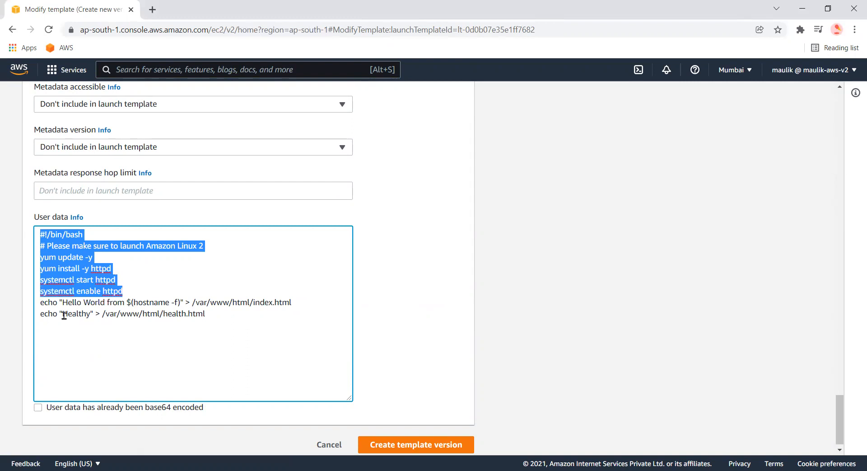
{"action": "left_click", "coordinate": [293, 302]}
{"action": "left_click_drag", "start_coordinate": [294, 302], "coordinate": [126, 302]}
{"action": "left_click_drag", "start_coordinate": [59, 313], "coordinate": [221, 316]}
{"action": "mouse_move", "coordinate": [199, 313]}
{"action": "left_mouse_down"}
{"action": "mouse_move", "coordinate": [127, 290]}
{"action": "mouse_move", "coordinate": [72, 245]}
{"action": "left_mouse_up"}
{"action": "left_click", "coordinate": [146, 247]}
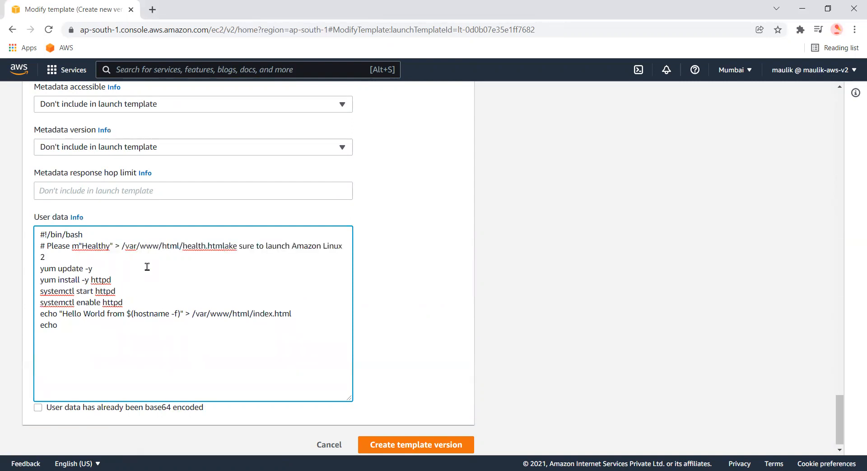
{"action": "key", "text": "ctrl+z"}
{"action": "left_click", "coordinate": [217, 314]}
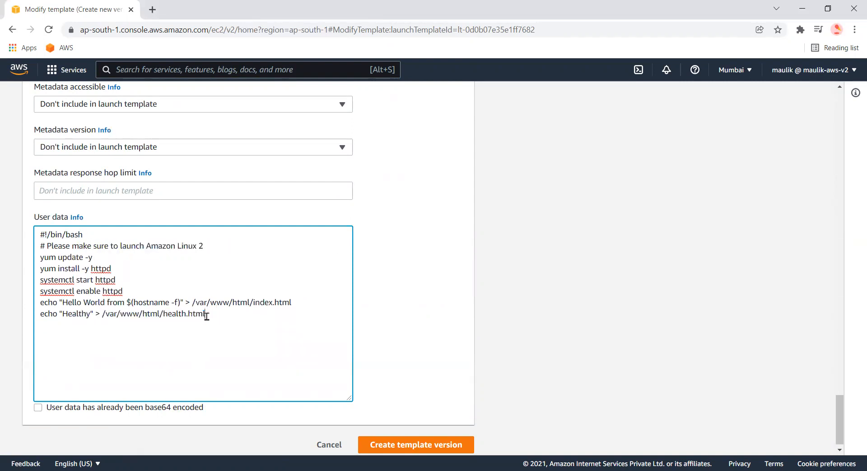
{"action": "left_click_drag", "start_coordinate": [165, 312], "coordinate": [213, 312]}
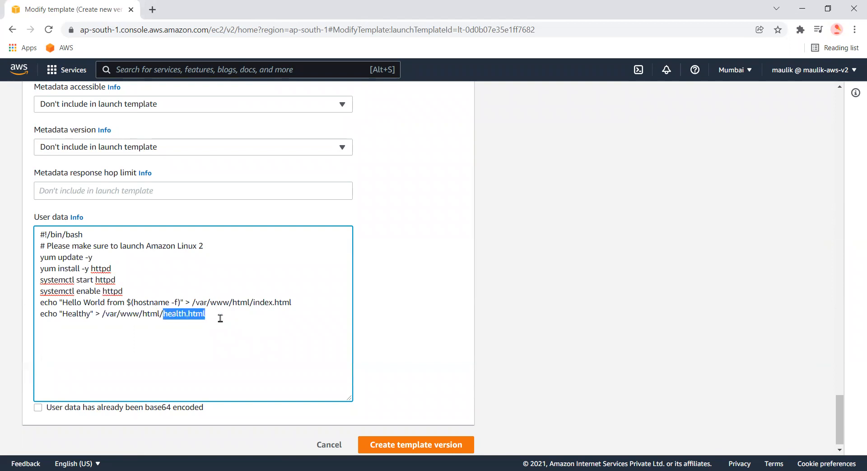
Cancel the template modification and open the Auto Scaling groups page
{"action": "left_click", "coordinate": [325, 447]}
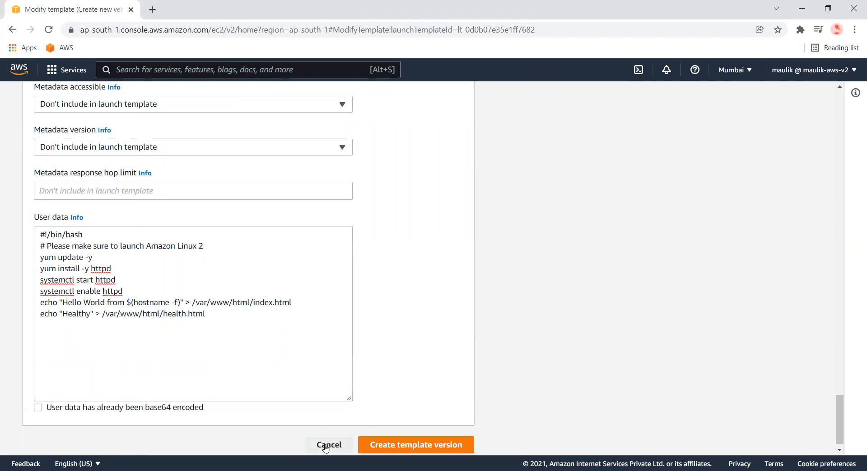
{"action": "scroll", "coordinate": [109, 329], "scroll_direction": "down", "scroll_amount": 5}
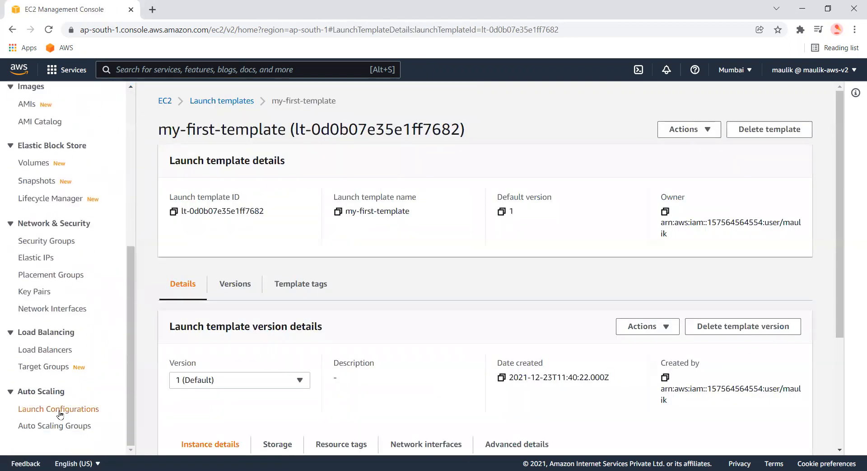
{"action": "left_click", "coordinate": [48, 424]}
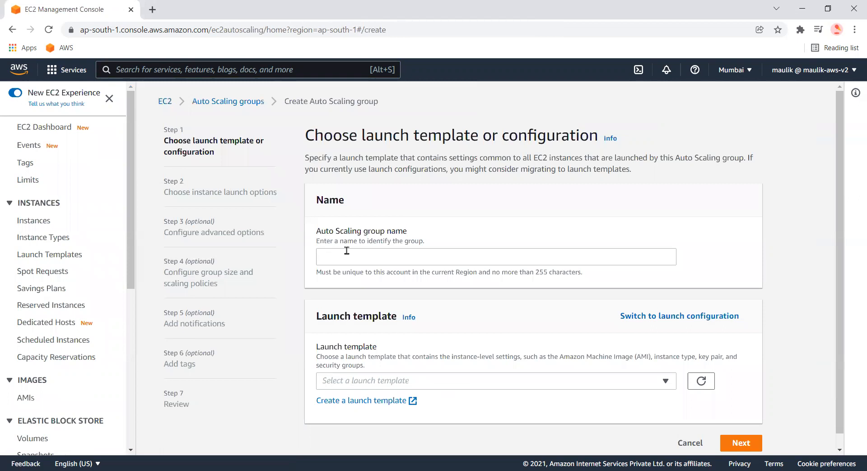
Start a new Auto Scaling group named demo-alb and choose the my-first-template launch template
{"action": "left_click", "coordinate": [370, 264]}
{"action": "type", "text": "demo-alb"}
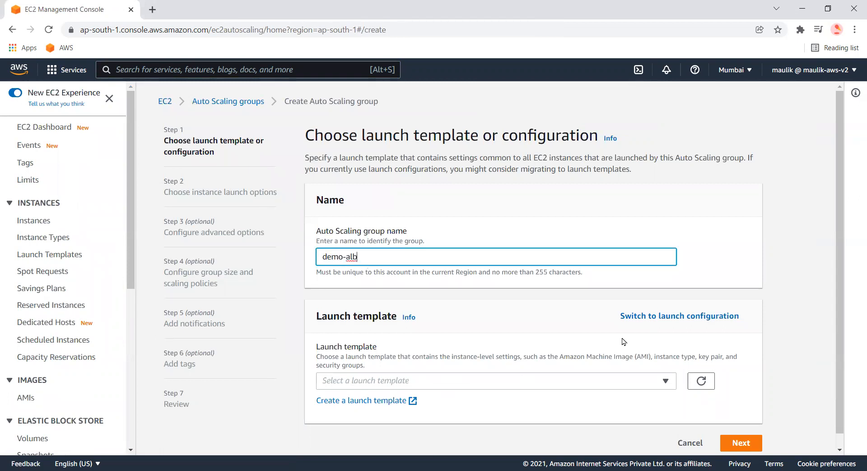
{"action": "left_click", "coordinate": [399, 392]}
{"action": "left_click", "coordinate": [414, 383]}
{"action": "left_click", "coordinate": [405, 380]}
{"action": "left_click", "coordinate": [402, 367]}
{"action": "left_click", "coordinate": [356, 402]}
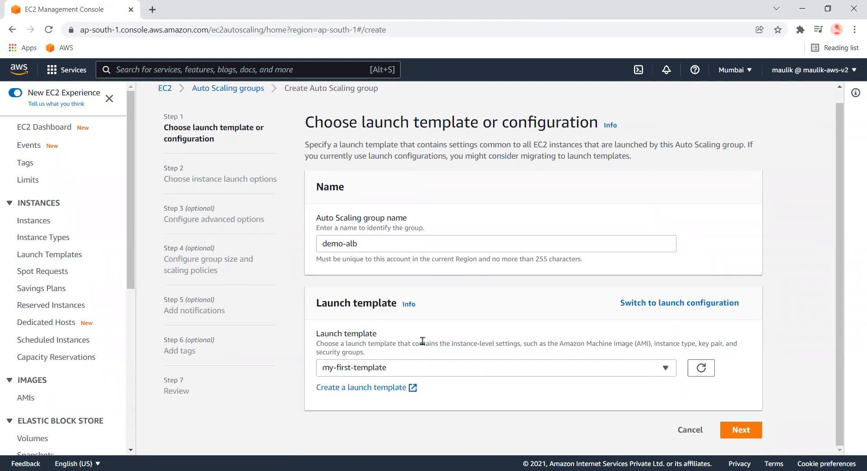
Keep the Latest (6) template version and continue to the instance launch options
{"action": "scroll", "coordinate": [388, 316], "scroll_direction": "down", "scroll_amount": 3}
{"action": "left_click", "coordinate": [400, 274]}
{"action": "left_click", "coordinate": [362, 288]}
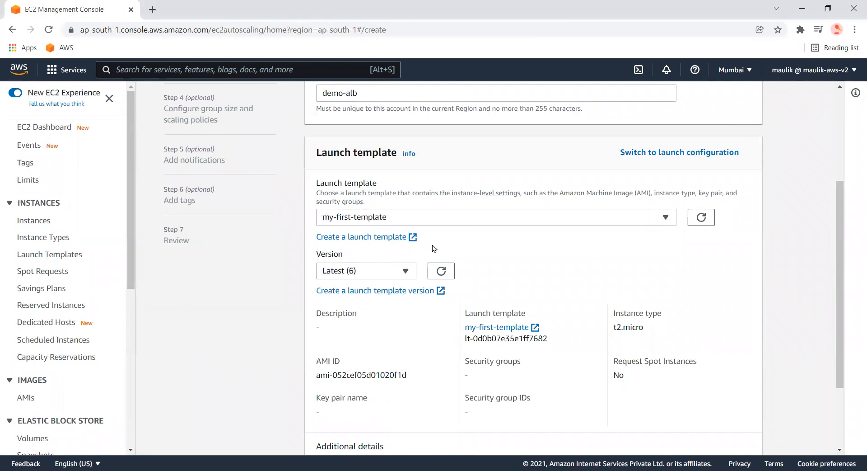
{"action": "scroll", "coordinate": [434, 248], "scroll_direction": "down", "scroll_amount": 3}
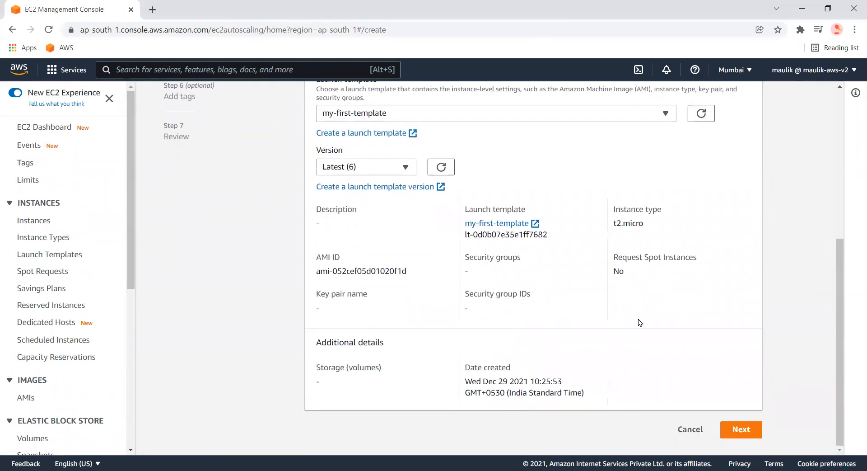
{"action": "left_click", "coordinate": [743, 429]}
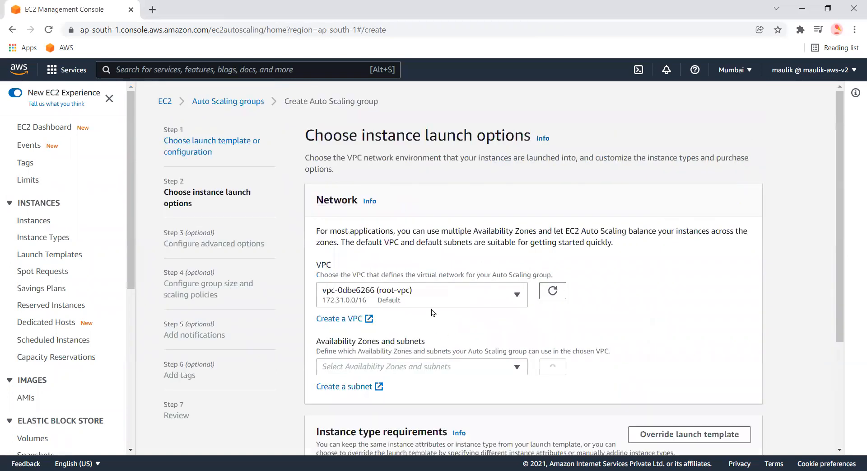
Select the ap-south-1a and ap-south-1b subnets in the default VPC and continue
{"action": "scroll", "coordinate": [432, 312], "scroll_direction": "down", "scroll_amount": 2}
{"action": "left_click", "coordinate": [423, 297]}
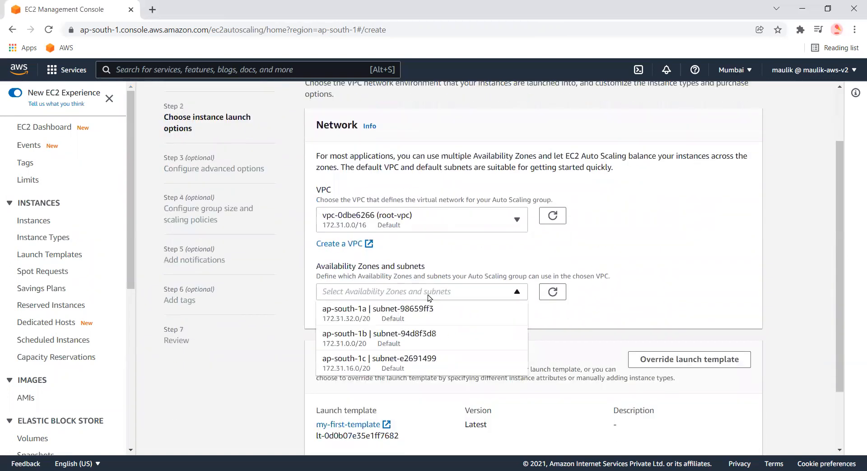
{"action": "left_click", "coordinate": [427, 336]}
{"action": "left_click", "coordinate": [741, 302]}
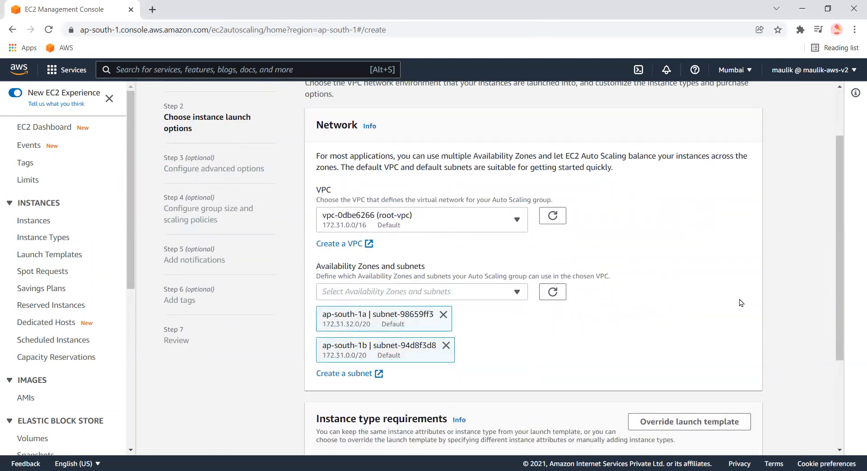
{"action": "scroll", "coordinate": [741, 302], "scroll_direction": "down", "scroll_amount": 3}
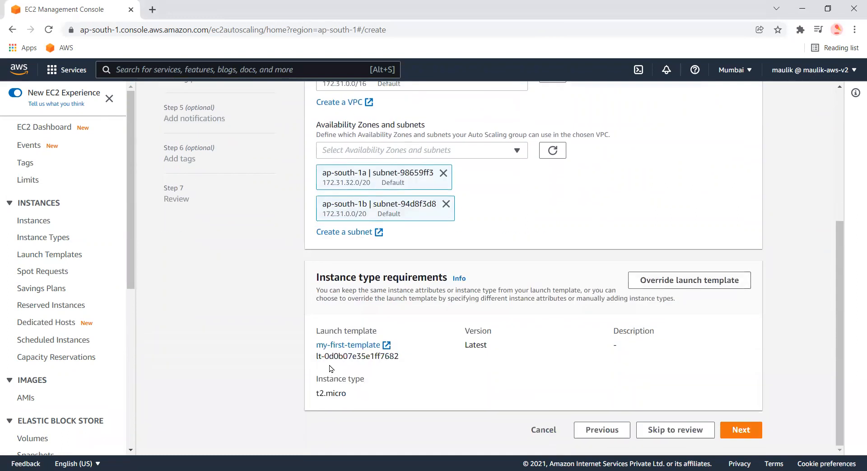
{"action": "left_click", "coordinate": [745, 436]}
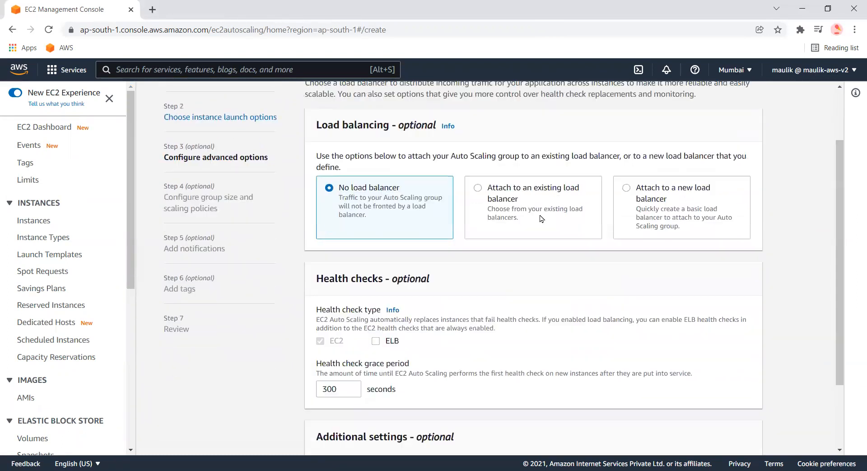
Attach the group to an existing load balancer by choosing the target group my-target-group
{"action": "left_click", "coordinate": [547, 185]}
{"action": "scroll", "coordinate": [400, 334], "scroll_direction": "down", "scroll_amount": 2}
{"action": "left_click", "coordinate": [396, 326]}
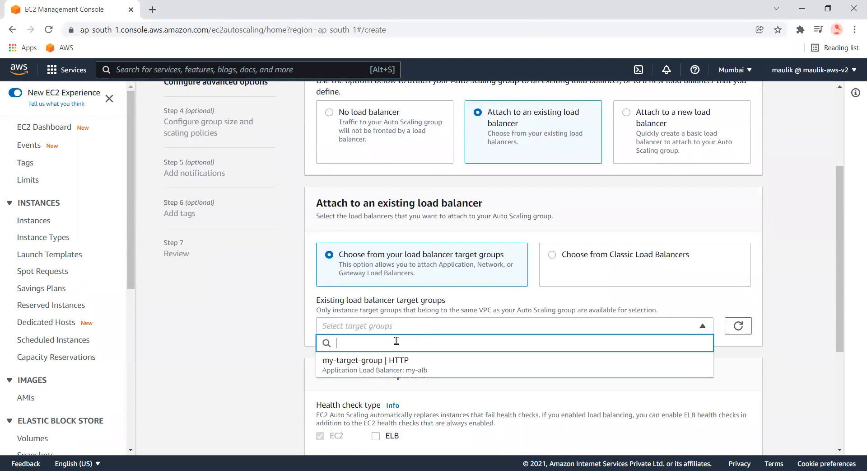
{"action": "left_click", "coordinate": [376, 360]}
{"action": "scroll", "coordinate": [397, 338], "scroll_direction": "down", "scroll_amount": 4}
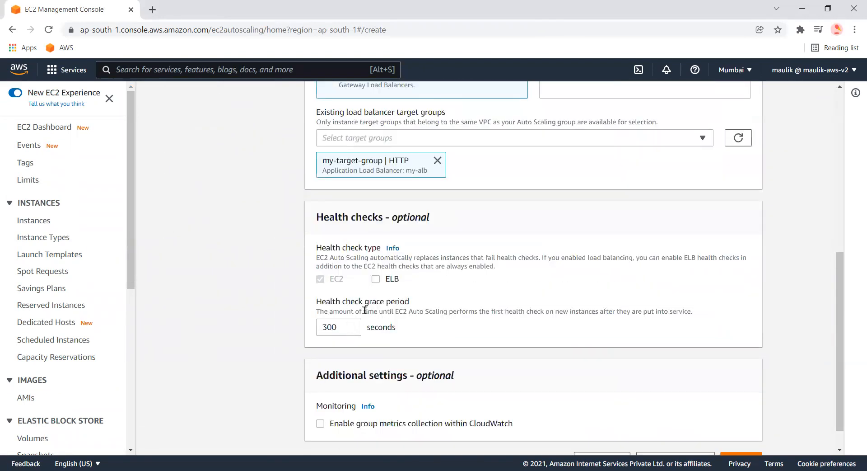
Enable ELB health checks and set the health check grace period to 60 seconds
{"action": "left_click", "coordinate": [376, 279]}
{"action": "double_click", "coordinate": [338, 328]}
{"action": "type", "text": "60"}
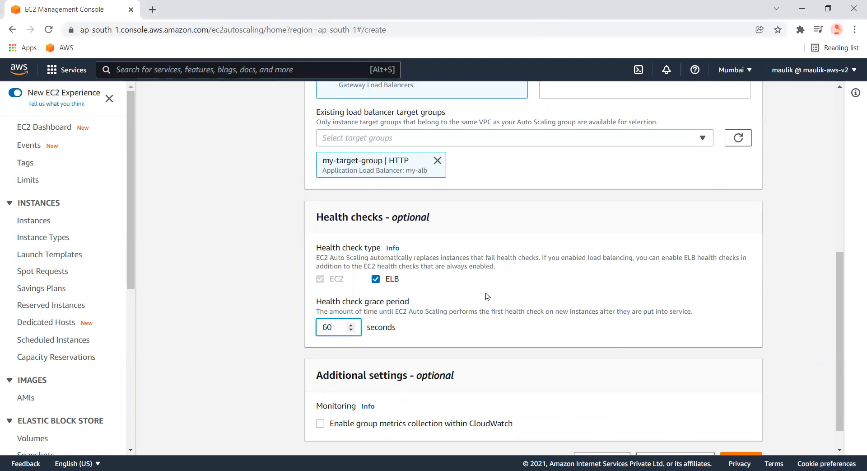
{"action": "left_click_drag", "start_coordinate": [317, 306], "coordinate": [408, 307]}
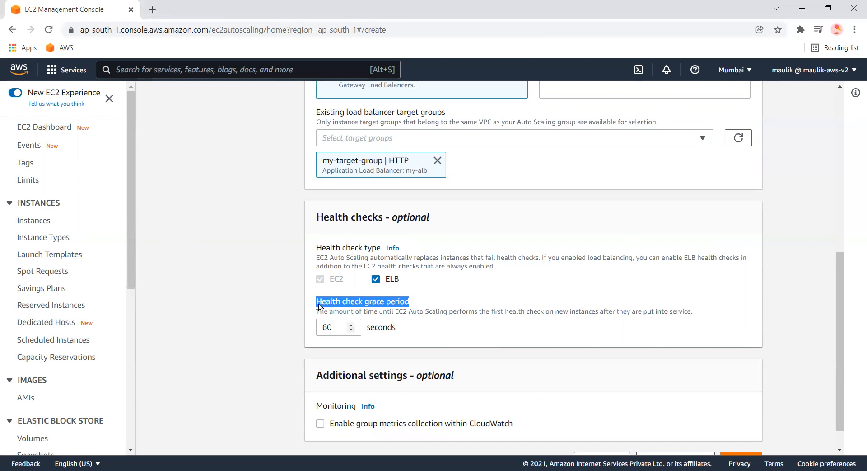
{"action": "left_click", "coordinate": [324, 327]}
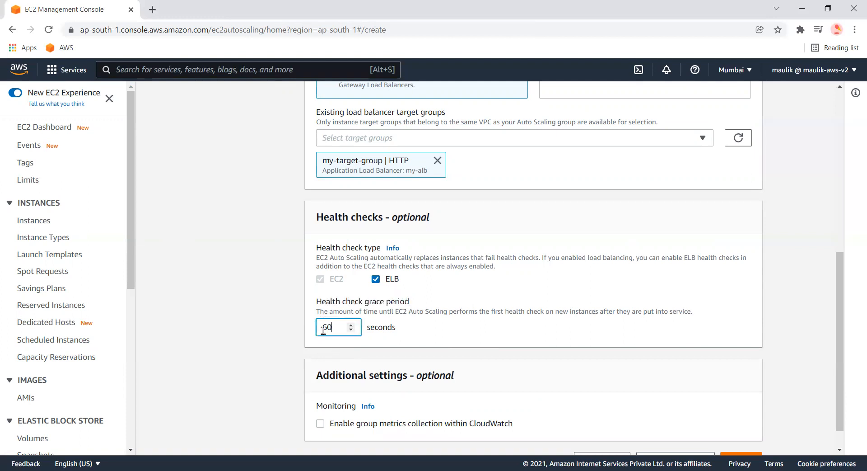
{"action": "double_click", "coordinate": [327, 327]}
{"action": "type", "text": "30"}
{"action": "left_click", "coordinate": [351, 323]}
{"action": "left_click", "coordinate": [351, 323]}
{"action": "left_click", "coordinate": [350, 324]}
{"action": "left_click", "coordinate": [350, 324]}
{"action": "left_click", "coordinate": [349, 323]}
{"action": "left_click", "coordinate": [349, 324]}
{"action": "left_click", "coordinate": [349, 324]}
{"action": "left_click", "coordinate": [350, 324]}
{"action": "left_click", "coordinate": [350, 325]}
{"action": "left_click", "coordinate": [350, 324]}
{"action": "left_click", "coordinate": [350, 324]}
{"action": "left_click", "coordinate": [350, 324]}
{"action": "double_click", "coordinate": [337, 331]}
{"action": "type", "text": "60"}
Continue to the group size and scaling policies page
{"action": "scroll", "coordinate": [582, 294], "scroll_direction": "down", "scroll_amount": 1}
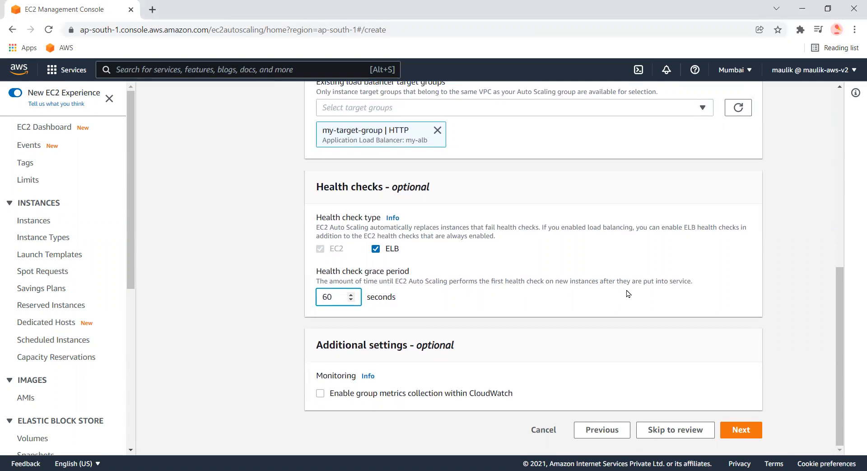
{"action": "double_click", "coordinate": [325, 298]}
{"action": "left_click", "coordinate": [749, 429]}
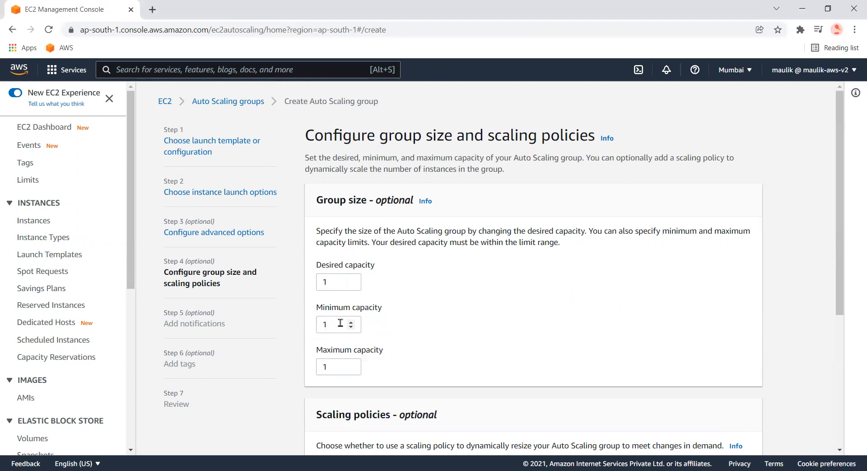
Set the group's maximum capacity to 5 and continue without a scaling policy
{"action": "scroll", "coordinate": [347, 323], "scroll_direction": "down", "scroll_amount": 1}
{"action": "double_click", "coordinate": [325, 244]}
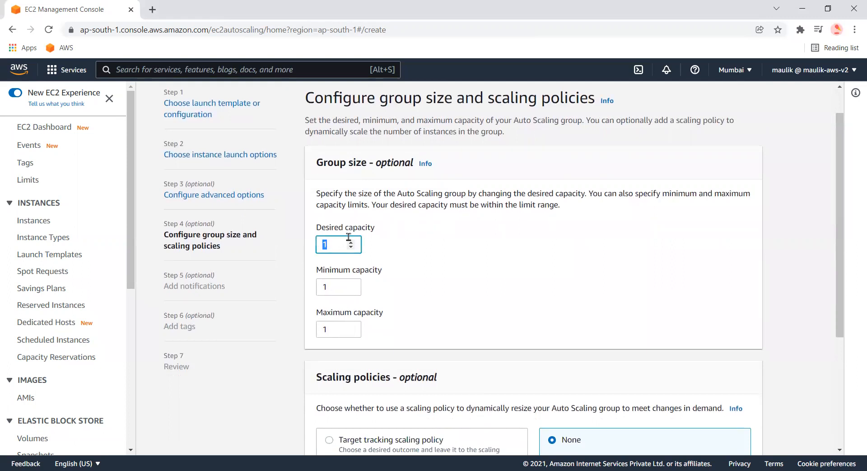
{"action": "left_click", "coordinate": [351, 327]}
{"action": "left_click", "coordinate": [351, 328]}
{"action": "left_click", "coordinate": [351, 328]}
{"action": "left_click", "coordinate": [351, 327]}
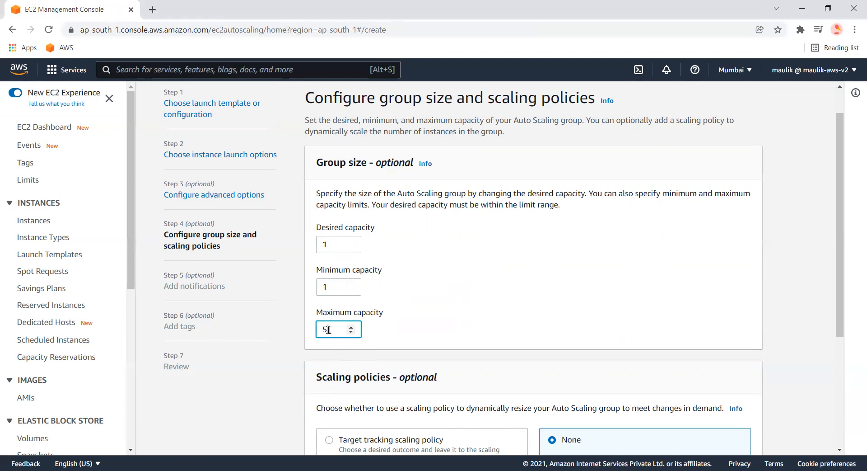
{"action": "scroll", "coordinate": [374, 329], "scroll_direction": "down", "scroll_amount": 4}
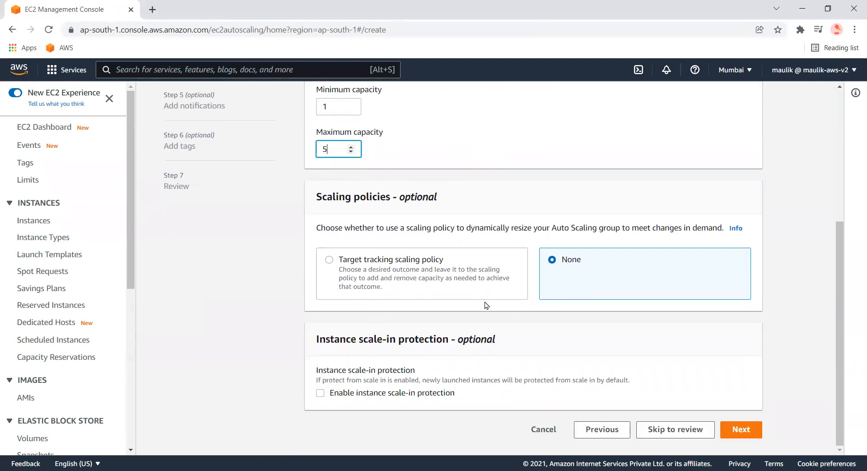
{"action": "scroll", "coordinate": [488, 302], "scroll_direction": "up", "scroll_amount": 3}
{"action": "scroll", "coordinate": [519, 338], "scroll_direction": "down", "scroll_amount": 3}
{"action": "left_click", "coordinate": [753, 435]}
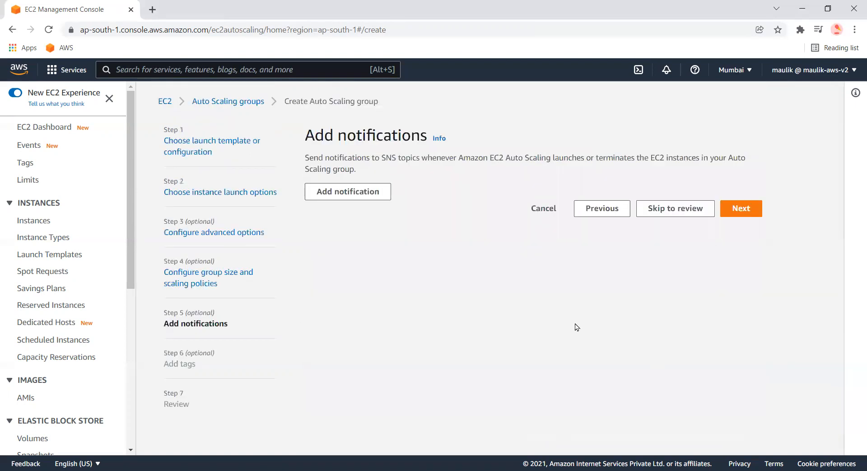
Skip notifications and tags, review the settings and create the Auto Scaling group
{"action": "left_click", "coordinate": [754, 211]}
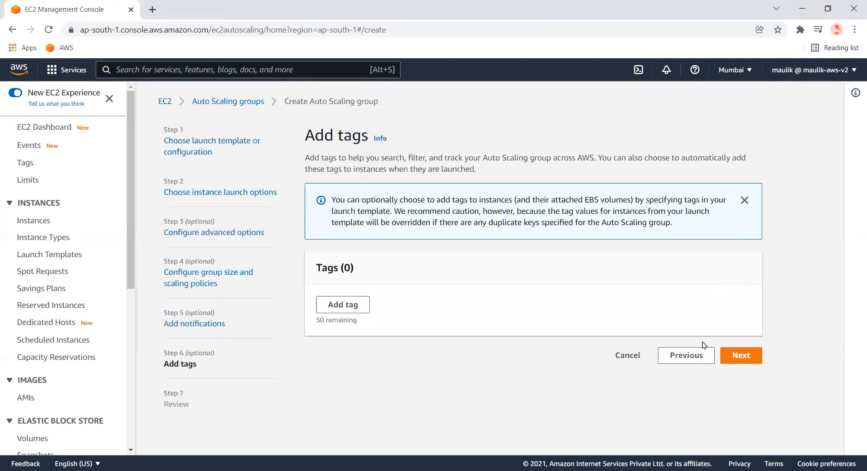
{"action": "left_click", "coordinate": [751, 359]}
{"action": "scroll", "coordinate": [750, 366], "scroll_direction": "down", "scroll_amount": 19}
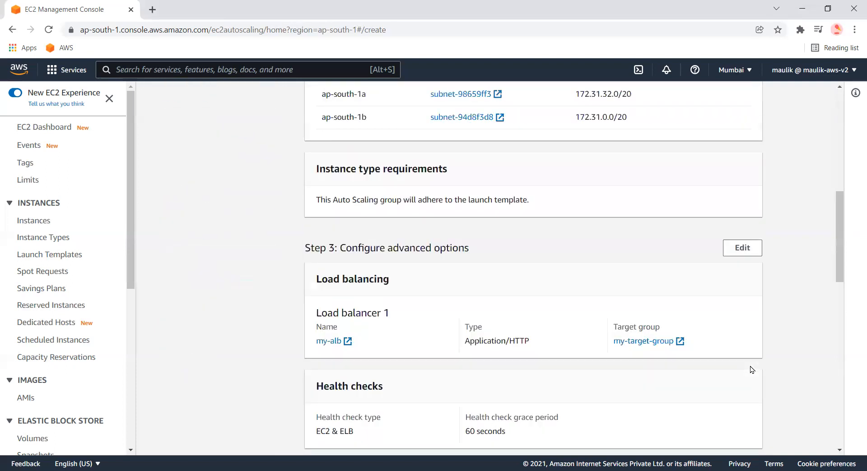
{"action": "scroll", "coordinate": [744, 378], "scroll_direction": "down", "scroll_amount": 2}
{"action": "left_click", "coordinate": [730, 415]}
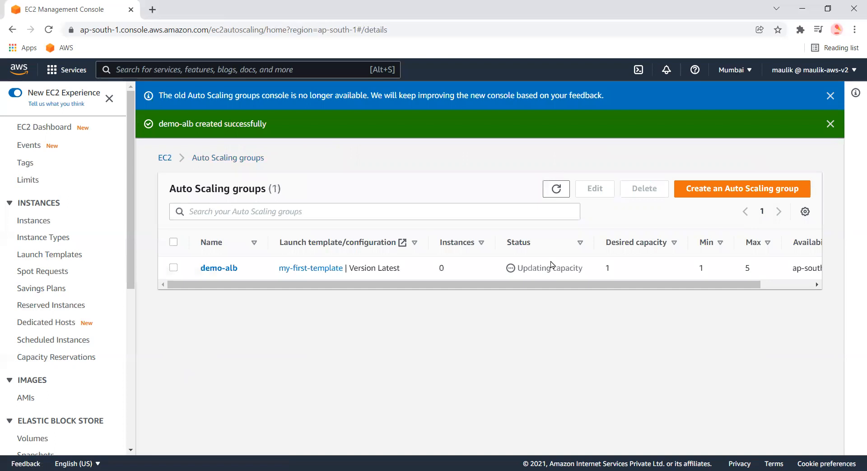
Open the demo-alb group and inspect its activity and instance management tabs
{"action": "left_click", "coordinate": [235, 265]}
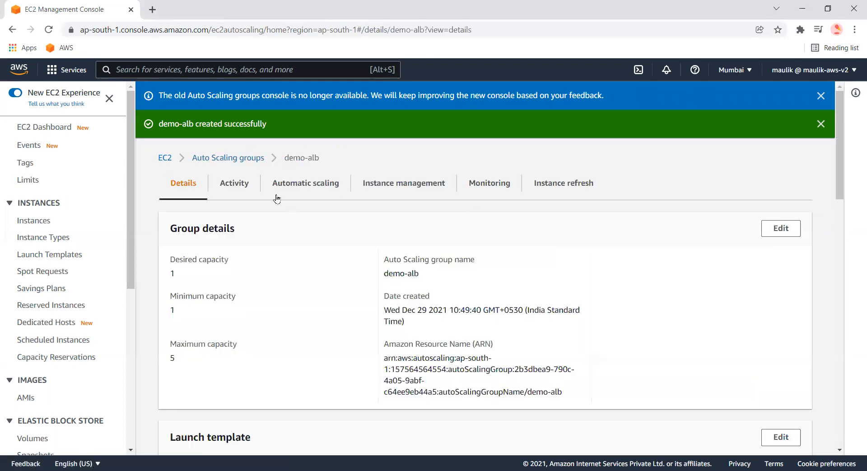
{"action": "left_click", "coordinate": [245, 196]}
{"action": "left_click", "coordinate": [403, 189]}
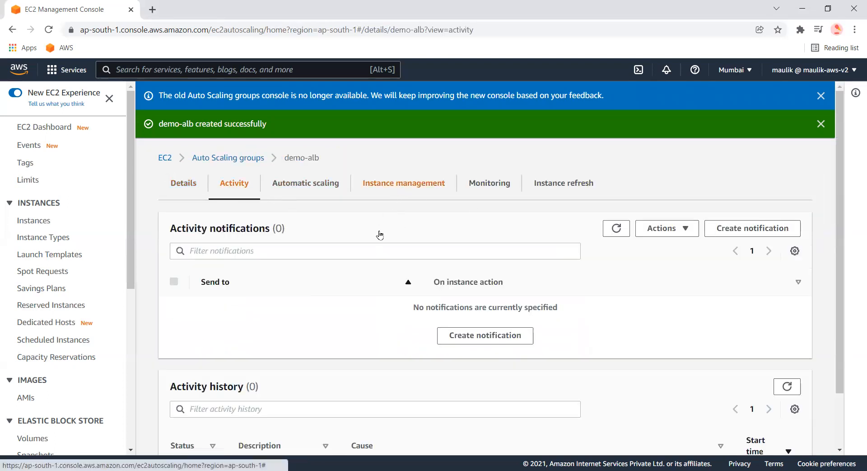
{"action": "scroll", "coordinate": [352, 280], "scroll_direction": "down", "scroll_amount": 1}
{"action": "scroll", "coordinate": [352, 283], "scroll_direction": "down", "scroll_amount": 1}
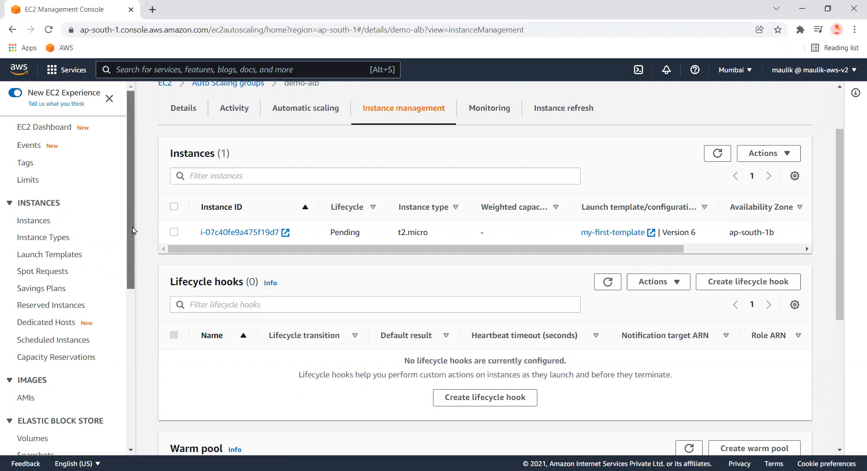
{"action": "scroll", "coordinate": [133, 231], "scroll_direction": "down", "scroll_amount": 5}
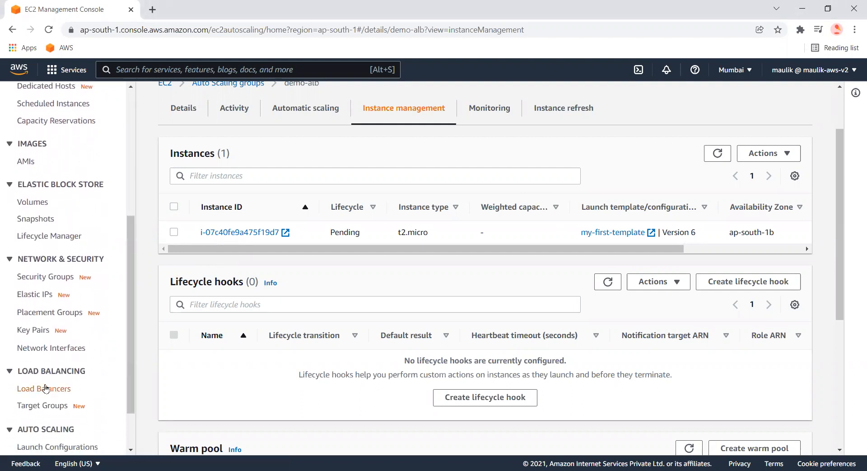
Copy the my-alb load balancer's DNS name, open it over http in a new browser tab, and reload the page
{"action": "left_click", "coordinate": [45, 389]}
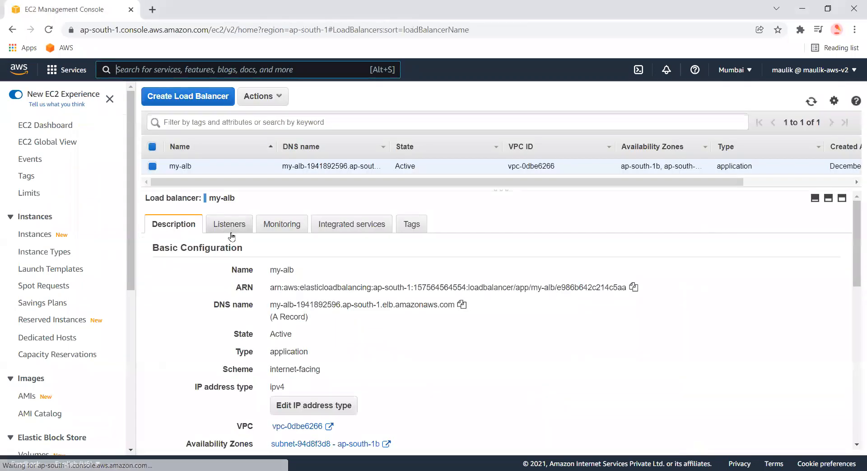
{"action": "left_click", "coordinate": [461, 304]}
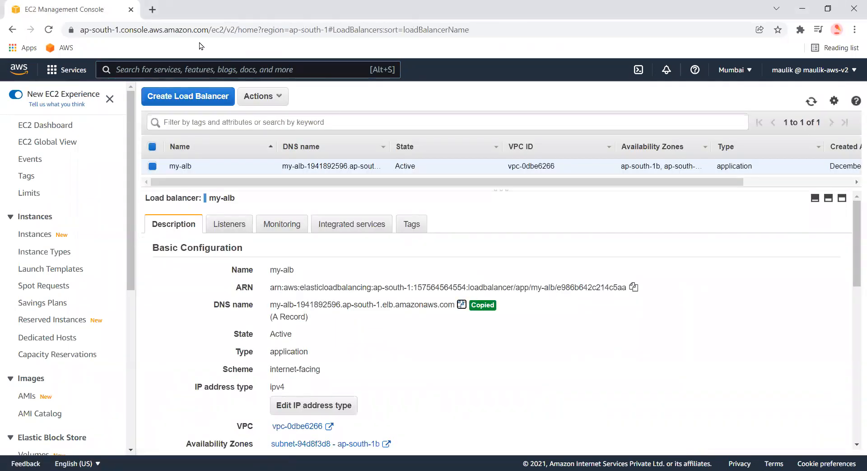
{"action": "left_click", "coordinate": [158, 8]}
{"action": "type", "text": "http"}
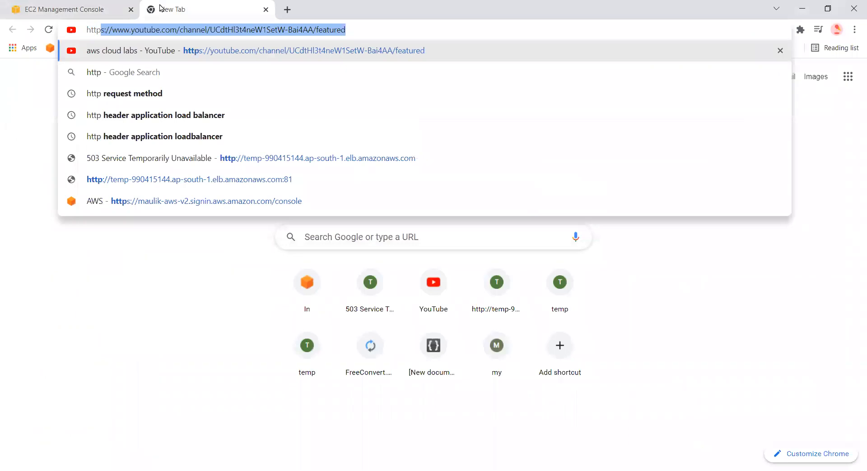
{"action": "type", "text": "://"}
{"action": "key", "text": "ctrl+v"}
{"action": "key", "text": "Return"}
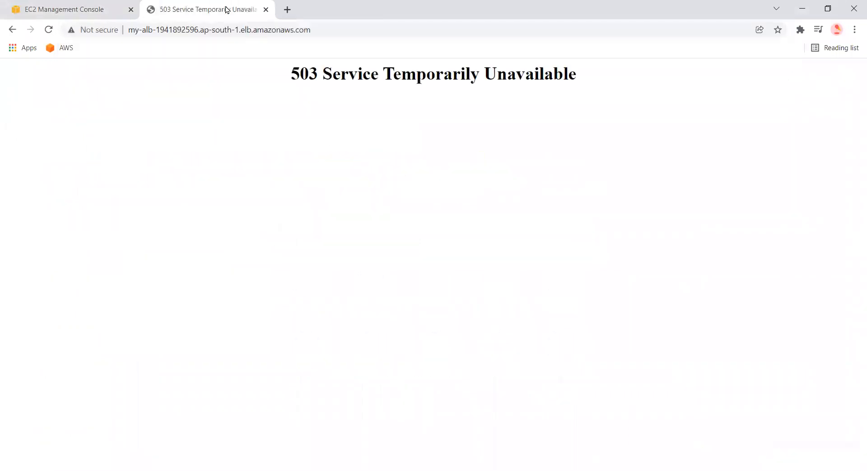
{"action": "left_click", "coordinate": [51, 30]}
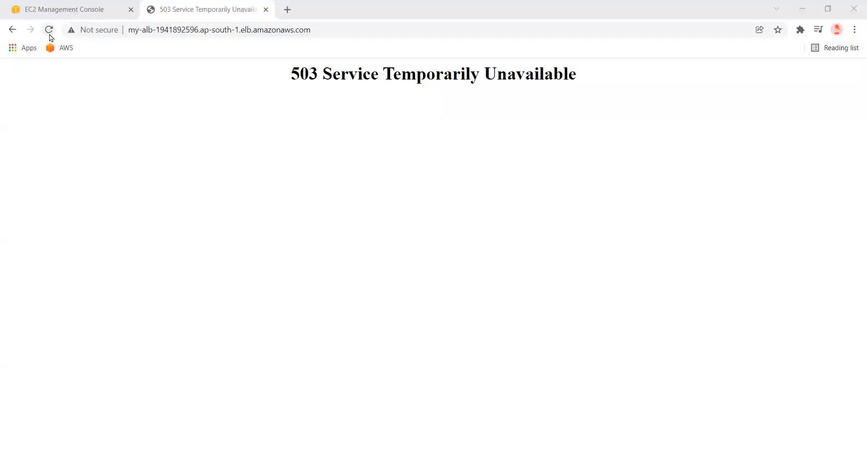
{"action": "left_click", "coordinate": [49, 30]}
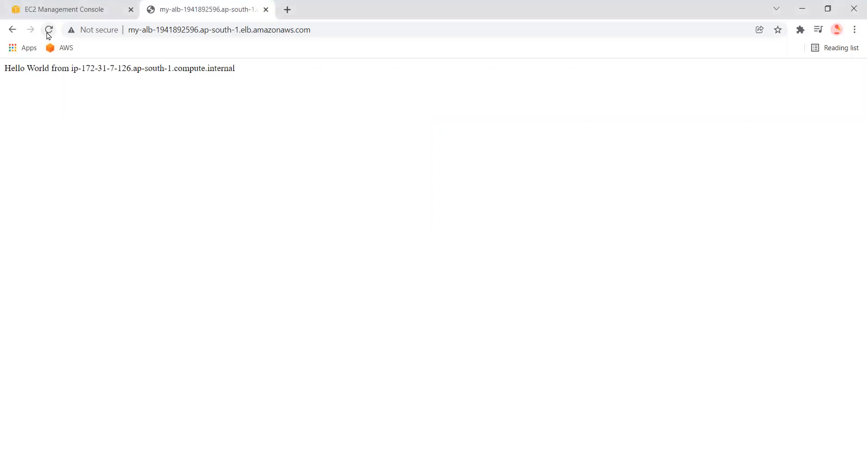
Open the Auto Scaling group's running instance and connect to it with EC2 Instance Connect as ec2-user
{"action": "left_click", "coordinate": [92, 8]}
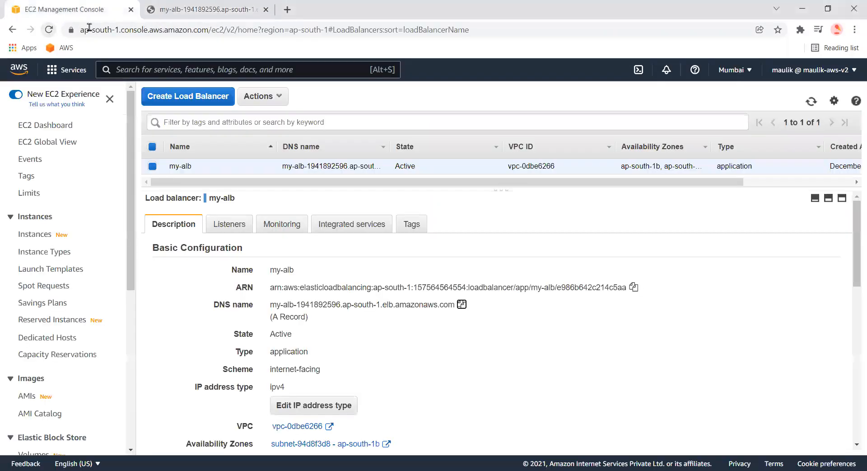
{"action": "left_click", "coordinate": [40, 234]}
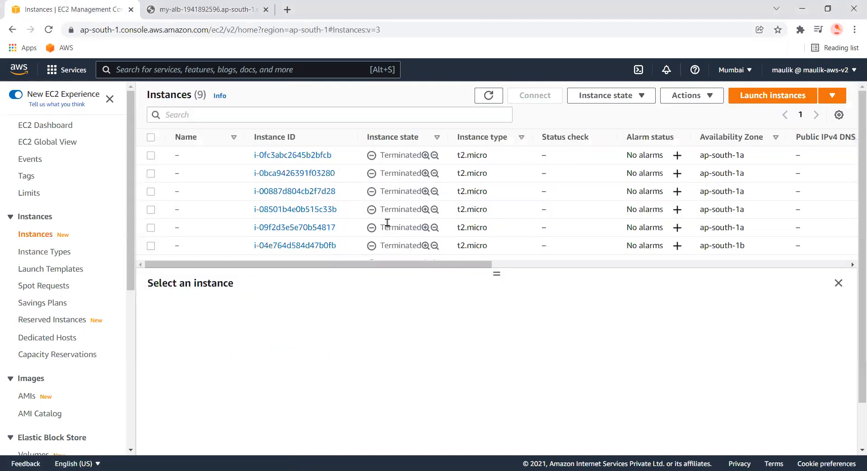
{"action": "scroll", "coordinate": [388, 222], "scroll_direction": "down", "scroll_amount": 1}
{"action": "left_click", "coordinate": [278, 248]}
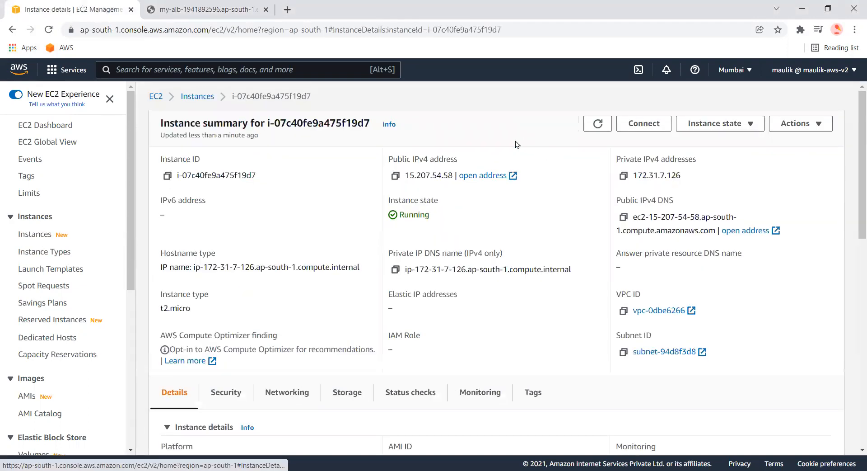
{"action": "left_click", "coordinate": [655, 123]}
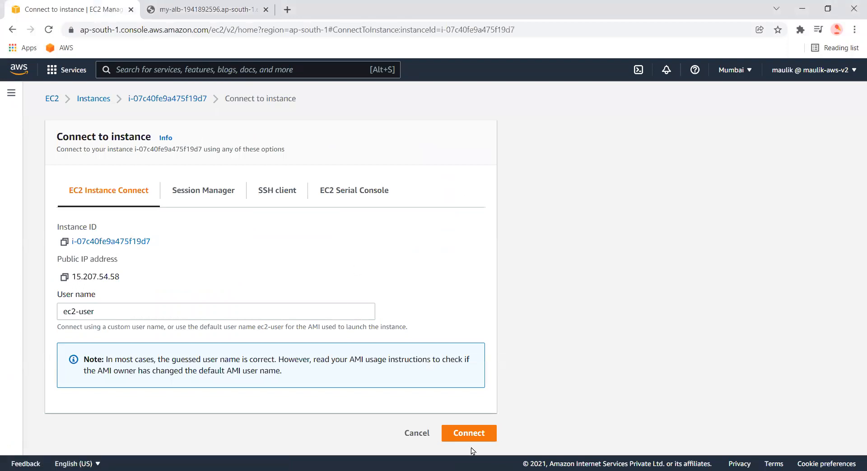
{"action": "left_click", "coordinate": [469, 433]}
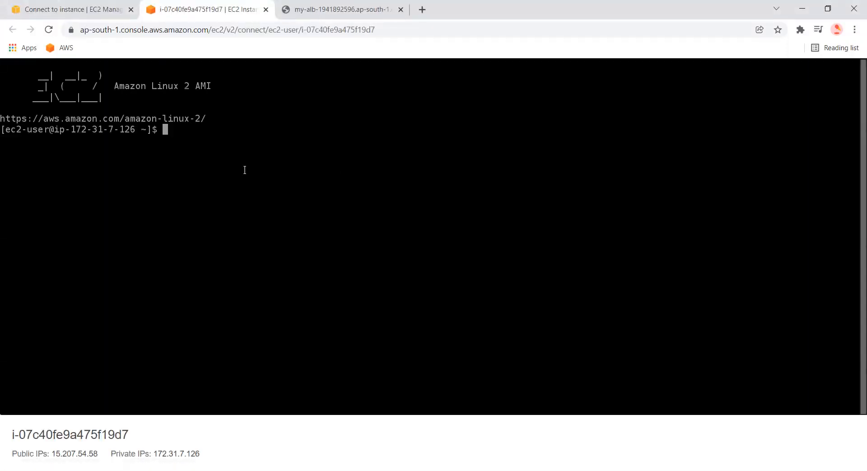
Navigate to /var/www/html in the instance terminal and list its files
{"action": "type", "text": "cd .."}
{"action": "key", "text": "Return"}
{"action": "type", "text": "cd .."}
{"action": "key", "text": "Return"}
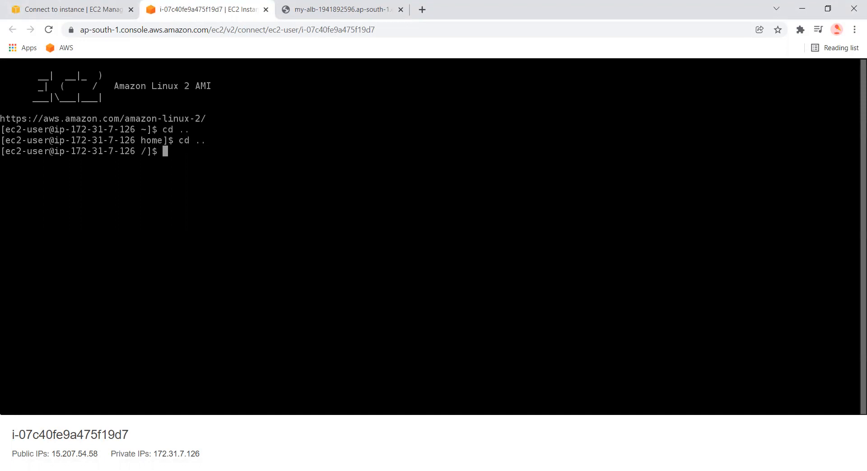
{"action": "type", "text": "ls"}
{"action": "key", "text": "Return"}
{"action": "type", "text": "cd v"}
{"action": "key", "text": "Tab"}
{"action": "key", "text": "Return"}
{"action": "type", "text": "cd ww"}
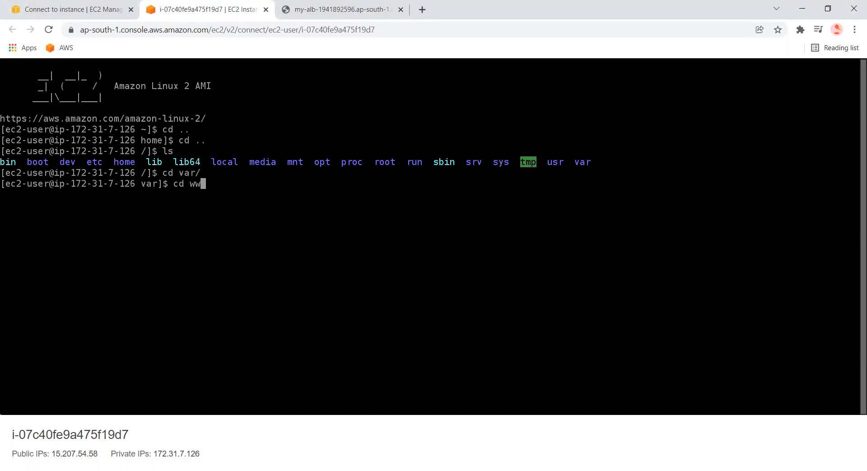
{"action": "key", "text": "Tab"}
{"action": "key", "text": "Return"}
{"action": "type", "text": "ls"}
{"action": "key", "text": "Return"}
{"action": "type", "text": "cd ht"}
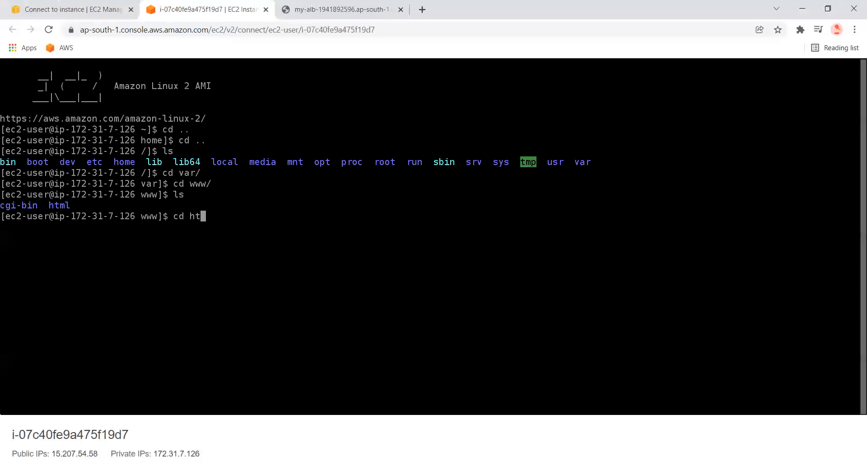
{"action": "key", "text": "Tab"}
{"action": "key", "text": "Return"}
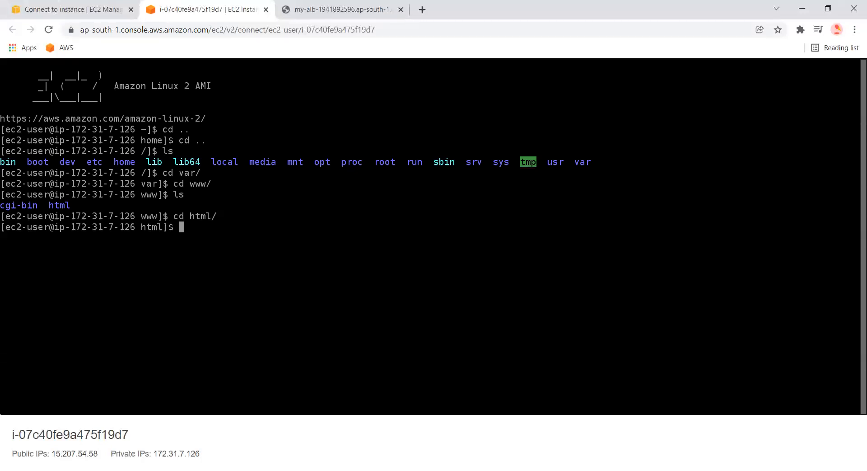
{"action": "type", "text": "ls"}
{"action": "key", "text": "Return"}
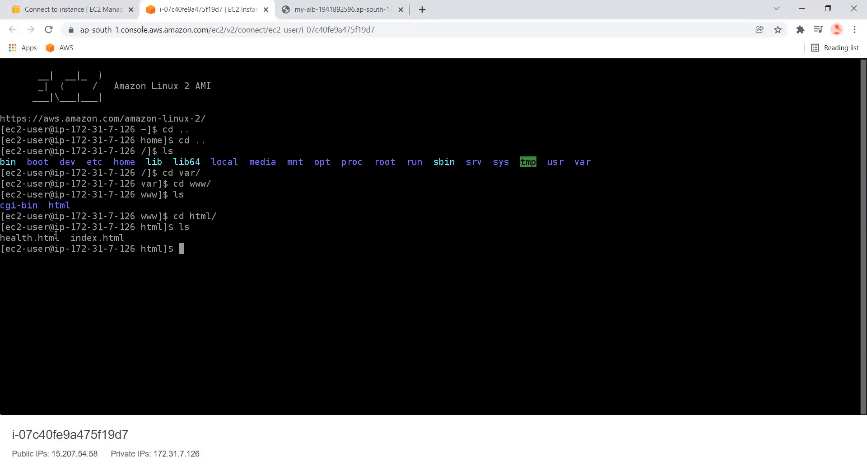
{"action": "left_click_drag", "start_coordinate": [67, 238], "coordinate": [122, 239]}
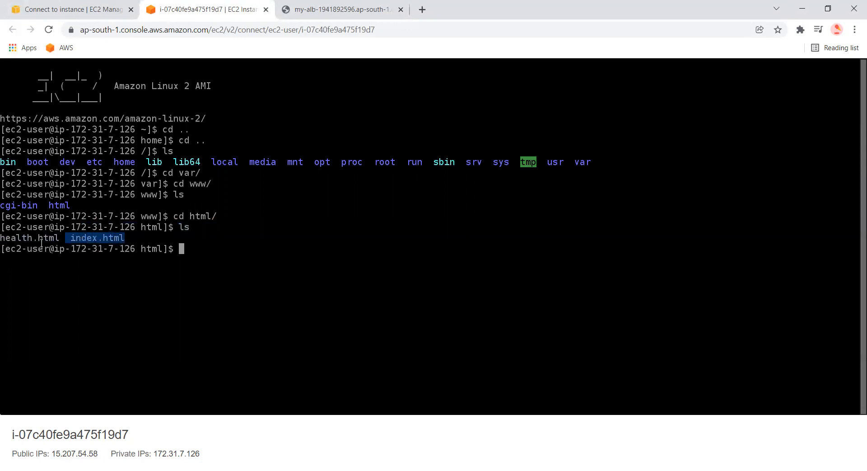
{"action": "left_click_drag", "start_coordinate": [58, 238], "coordinate": [1, 238]}
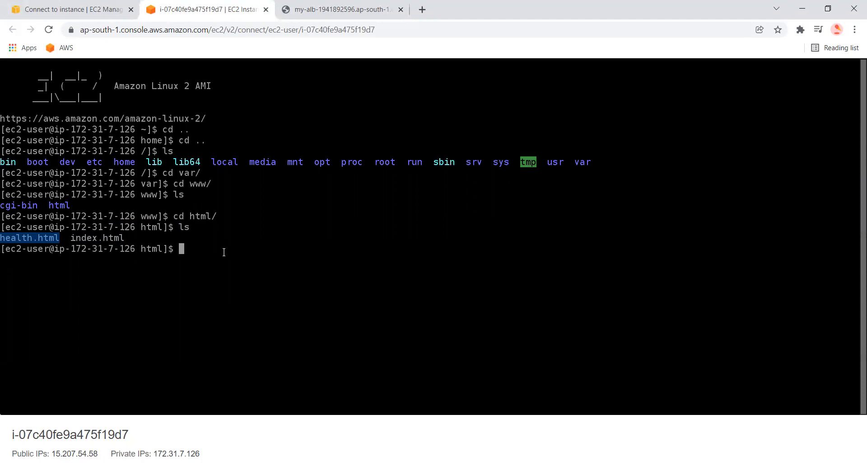
Try to rename health.html to healthtest.html with mv
{"action": "type", "text": "mv he"}
{"action": "key", "text": "Tab"}
{"action": "type", "text": "h"}
{"action": "key", "text": "Tab"}
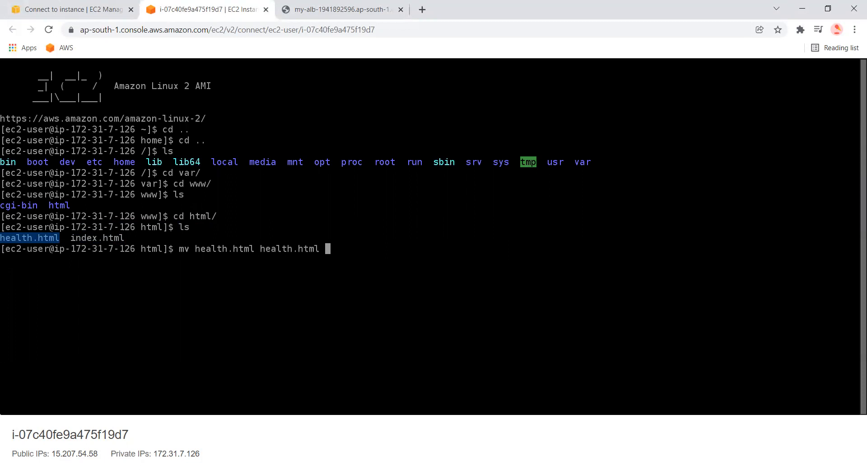
{"action": "key", "text": "Left"}
{"action": "key", "text": "Left"}
{"action": "key", "text": "Left"}
{"action": "key", "text": "Left"}
{"action": "key", "text": "Left"}
{"action": "key", "text": "Left"}
{"action": "key", "text": "Left"}
{"action": "key", "text": "Right"}
{"action": "type", "text": "test"}
{"action": "key", "text": "Return"}
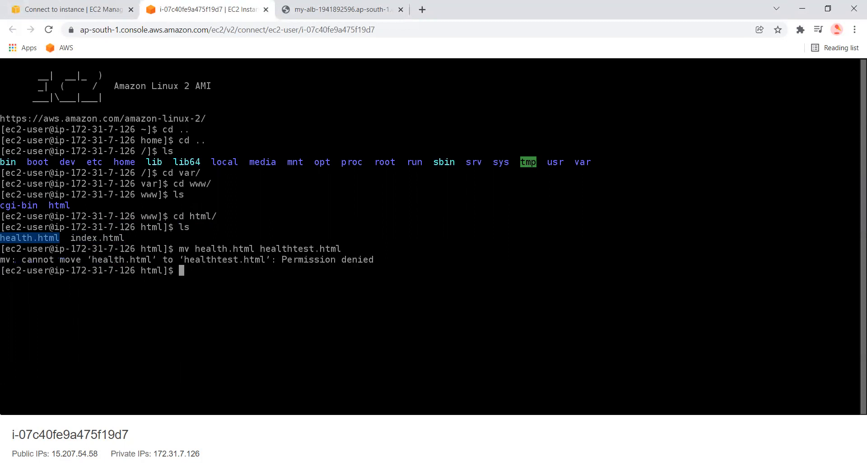
Rerun the rename of health.html to healthtest.html with sudo and list the directory again
{"action": "key", "text": "Up"}
{"action": "key", "text": "Left"}
{"action": "key", "text": "Left"}
{"action": "key", "text": "Left"}
{"action": "key", "text": "Left"}
{"action": "key", "text": "Left"}
{"action": "key", "text": "Left"}
{"action": "key", "text": "Left"}
{"action": "key", "text": "Left"}
{"action": "key", "text": "Left"}
{"action": "key", "text": "Left"}
{"action": "key", "text": "Left"}
{"action": "key", "text": "Left"}
{"action": "key", "text": "Left"}
{"action": "key", "text": "Left"}
{"action": "key", "text": "Left"}
{"action": "key", "text": "Left"}
{"action": "key", "text": "Left"}
{"action": "key", "text": "Left"}
{"action": "key", "text": "Left"}
{"action": "key", "text": "Left"}
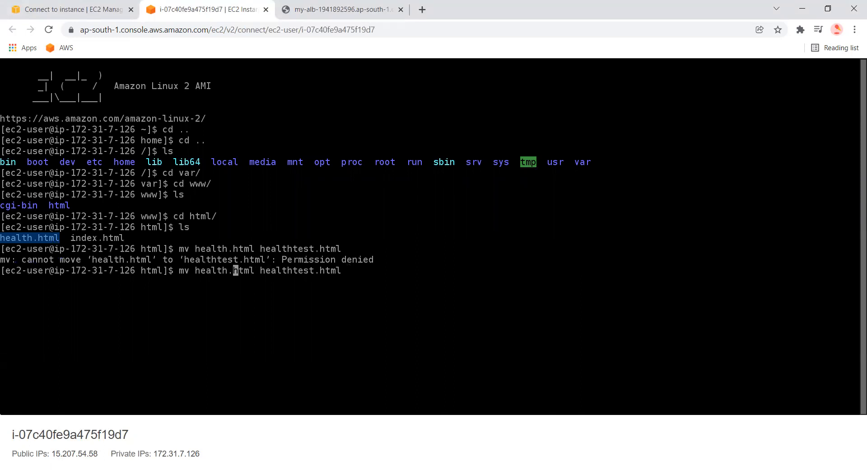
{"action": "type", "text": "su"}
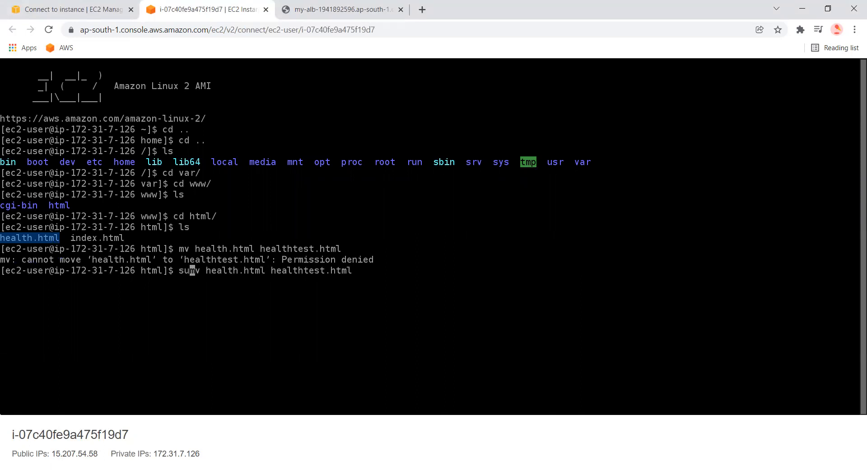
{"action": "type", "text": "do"}
{"action": "key", "text": "Return"}
{"action": "type", "text": "ls"}
{"action": "key", "text": "Return"}
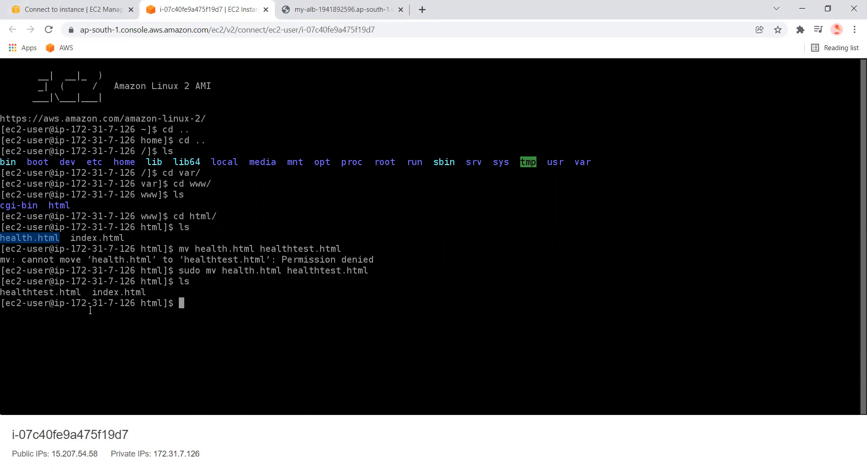
Open my-target-group in the console and filter its registered targets to the unhealthy ones
{"action": "left_click", "coordinate": [9, 7]}
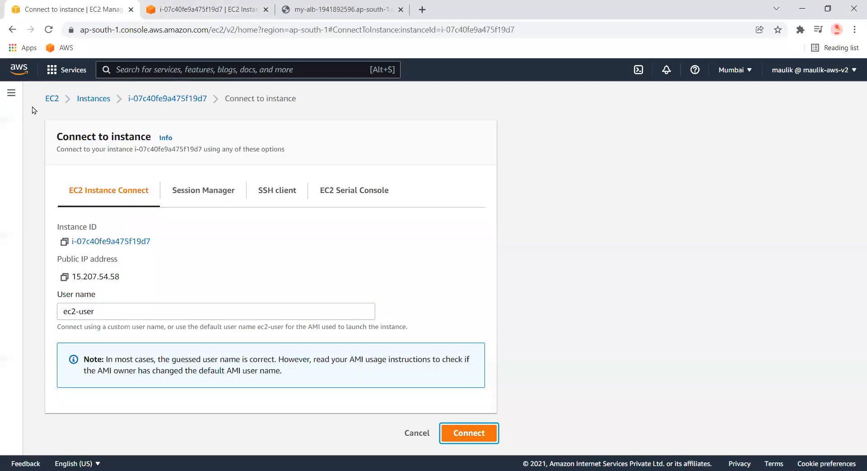
{"action": "left_click", "coordinate": [11, 92]}
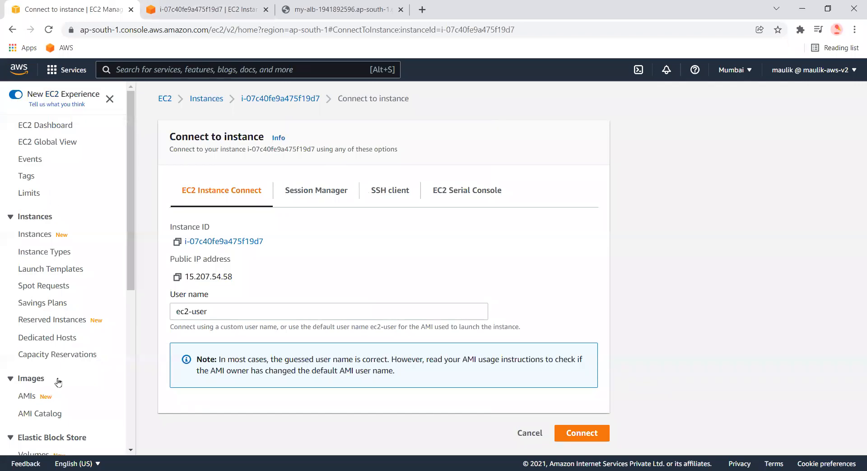
{"action": "scroll", "coordinate": [56, 413], "scroll_direction": "down", "scroll_amount": 5}
{"action": "left_click", "coordinate": [44, 432]}
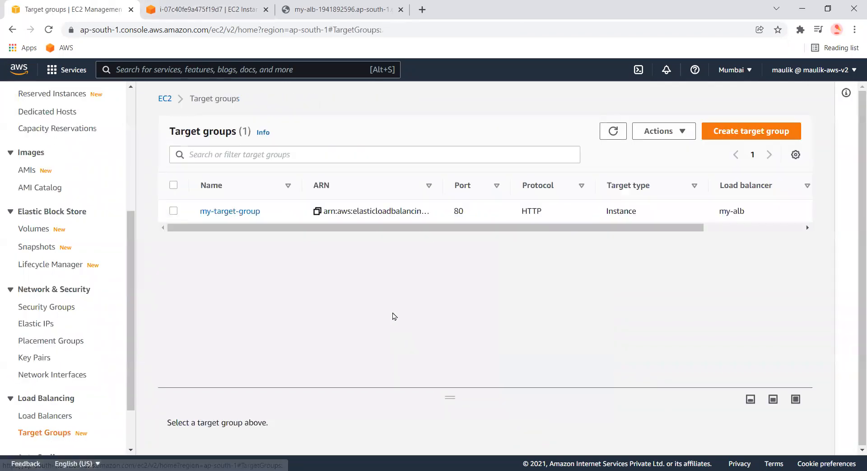
{"action": "left_click", "coordinate": [247, 214]}
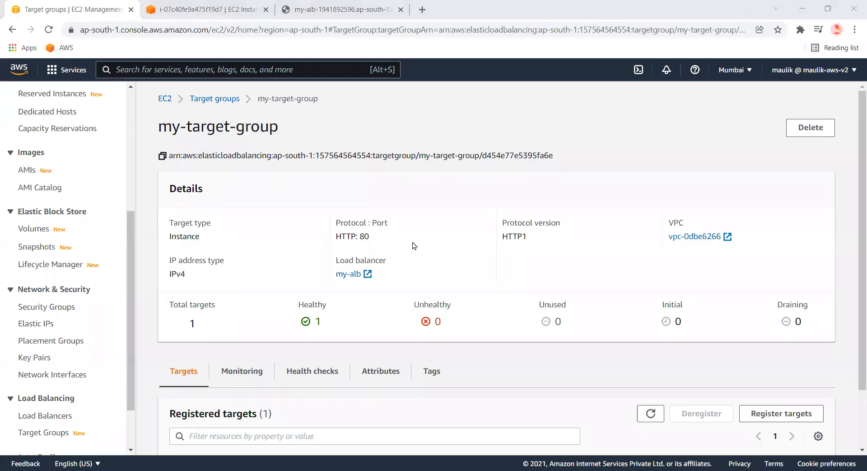
{"action": "left_click", "coordinate": [226, 100]}
{"action": "left_click", "coordinate": [226, 210]}
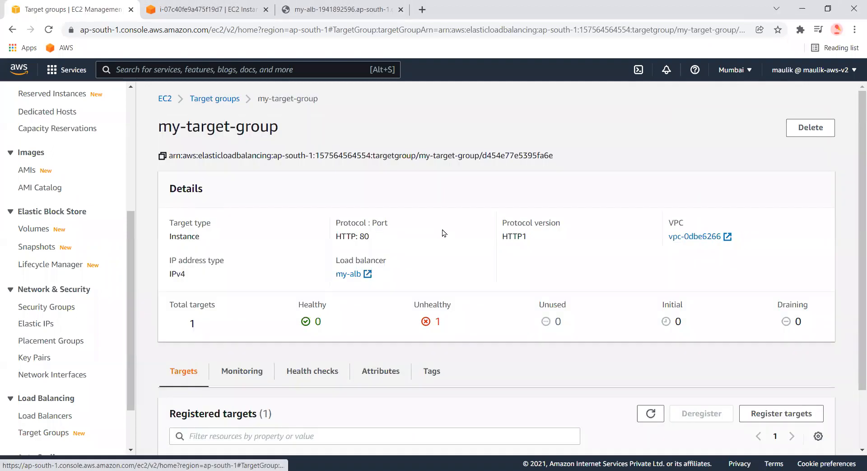
{"action": "left_click", "coordinate": [435, 321]}
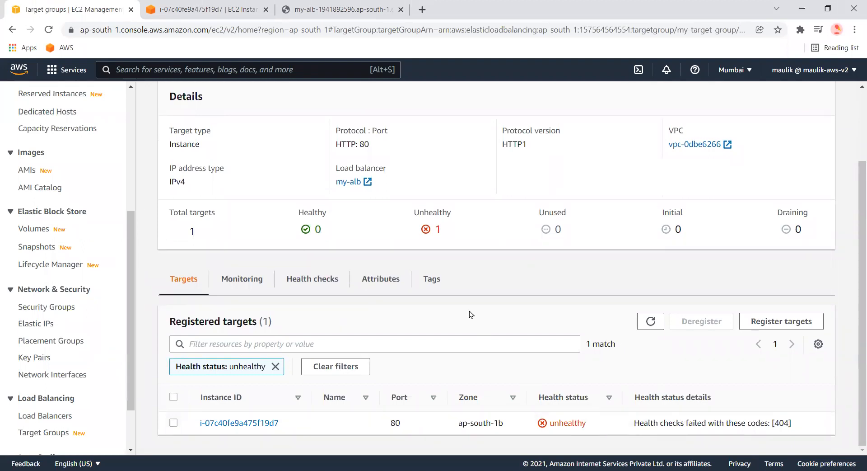
Open the target group's health check settings and select the health check path
{"action": "left_click", "coordinate": [307, 281]}
{"action": "mouse_move", "coordinate": [382, 370]}
{"action": "left_mouse_down"}
{"action": "mouse_move", "coordinate": [340, 370]}
{"action": "mouse_move", "coordinate": [364, 370]}
{"action": "mouse_move", "coordinate": [346, 369]}
{"action": "mouse_move", "coordinate": [340, 355]}
{"action": "mouse_move", "coordinate": [356, 369]}
{"action": "mouse_move", "coordinate": [335, 372]}
{"action": "left_mouse_up"}
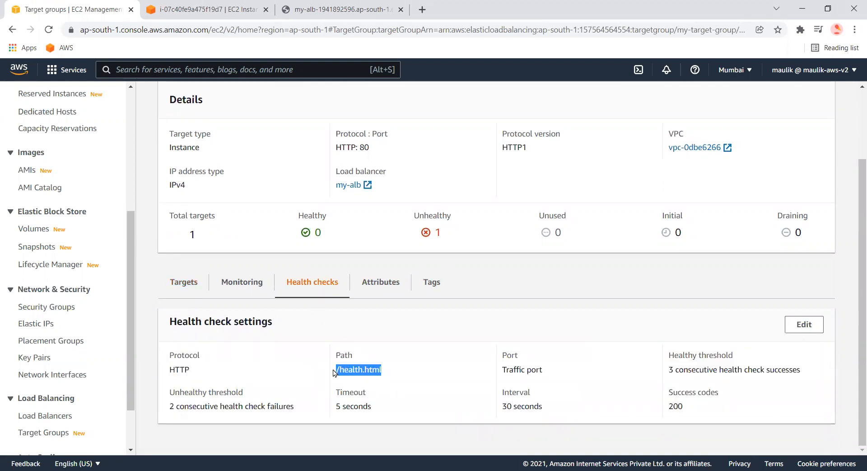
{"action": "double_click", "coordinate": [346, 369]}
Open the demo-alb Auto Scaling group and review the instances under instance management
{"action": "scroll", "coordinate": [54, 407], "scroll_direction": "down", "scroll_amount": 2}
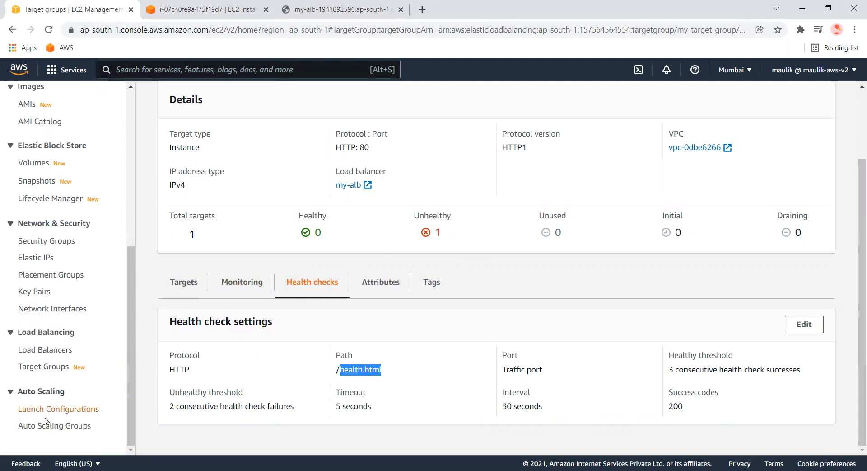
{"action": "left_click", "coordinate": [51, 428]}
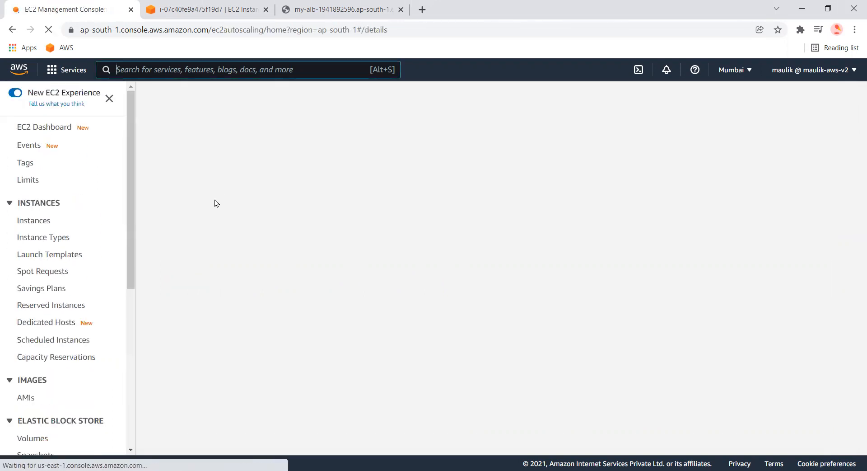
{"action": "left_click", "coordinate": [216, 240]}
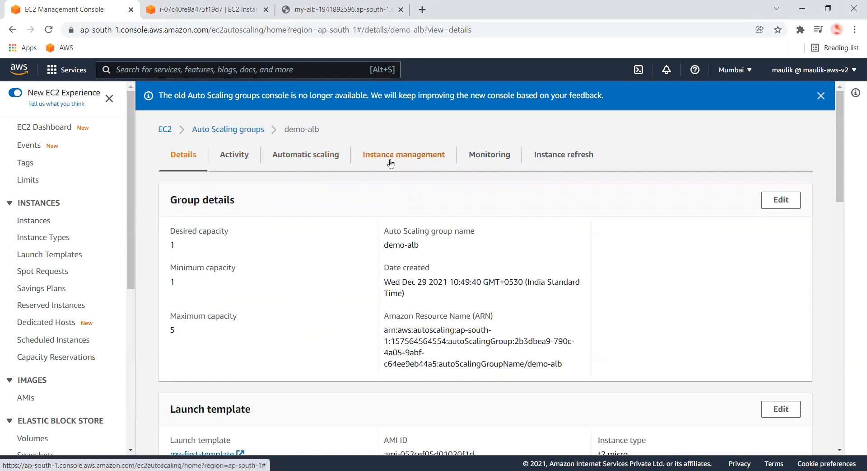
{"action": "scroll", "coordinate": [430, 345], "scroll_direction": "down", "scroll_amount": 2}
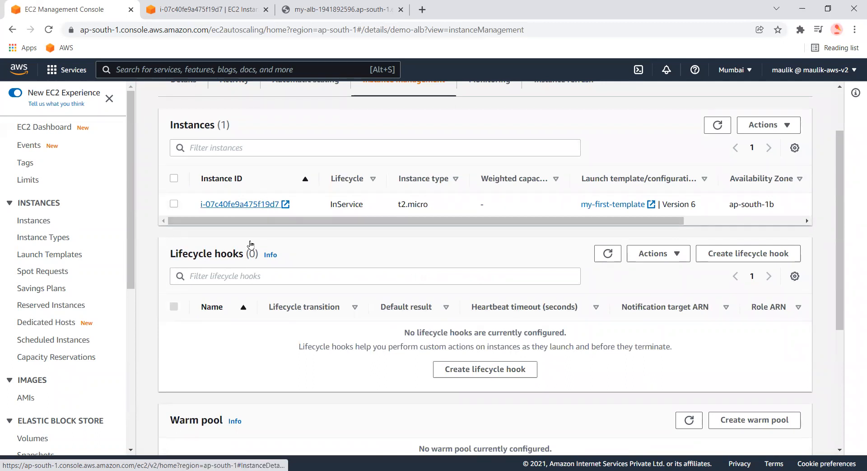
{"action": "scroll", "coordinate": [260, 246], "scroll_direction": "up", "scroll_amount": 1}
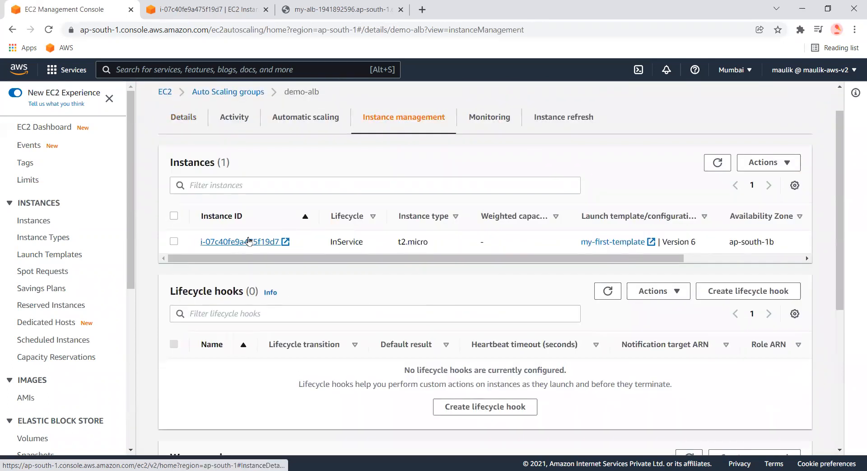
Review the demo-alb group's activity history for the cause of the instance termination
{"action": "scroll", "coordinate": [255, 245], "scroll_direction": "up", "scroll_amount": 1}
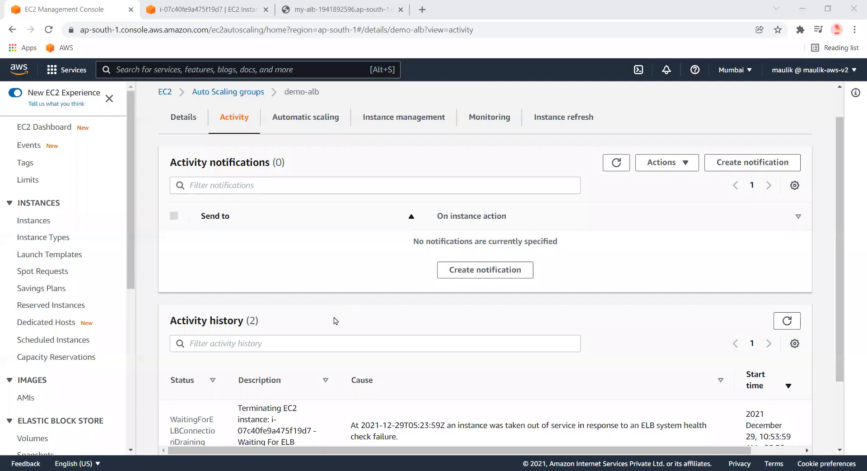
{"action": "scroll", "coordinate": [333, 319], "scroll_direction": "down", "scroll_amount": 2}
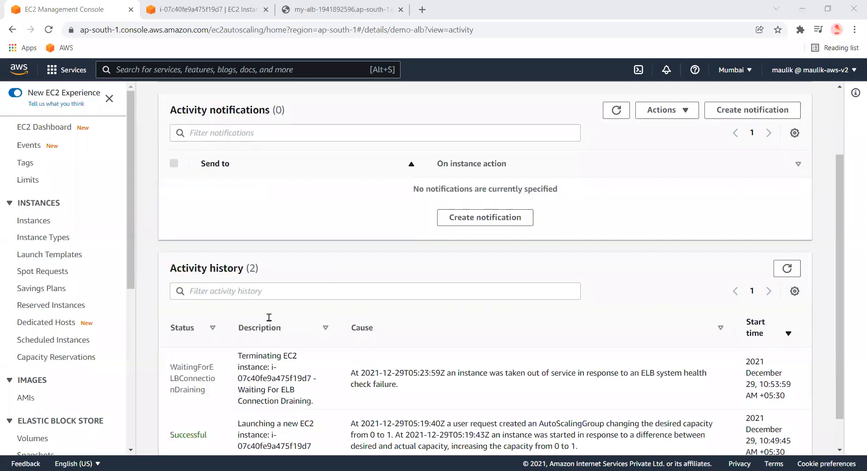
{"action": "left_click_drag", "start_coordinate": [171, 326], "coordinate": [512, 348]}
{"action": "left_click", "coordinate": [512, 348]}
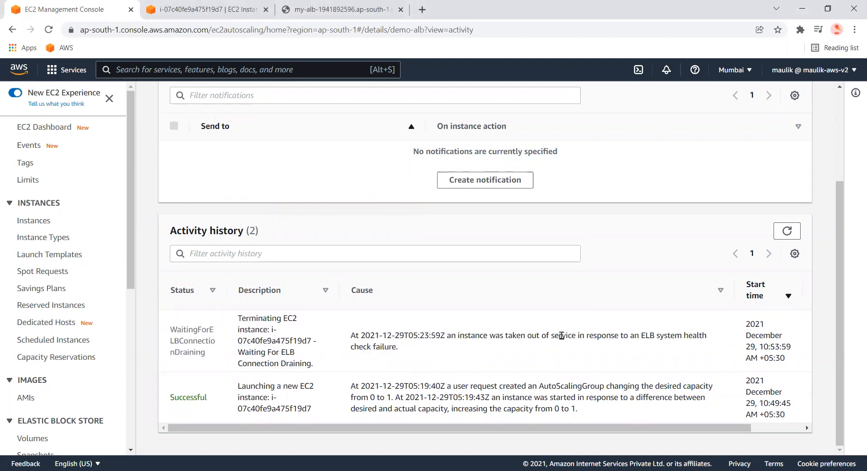
{"action": "left_click_drag", "start_coordinate": [705, 336], "coordinate": [633, 334]}
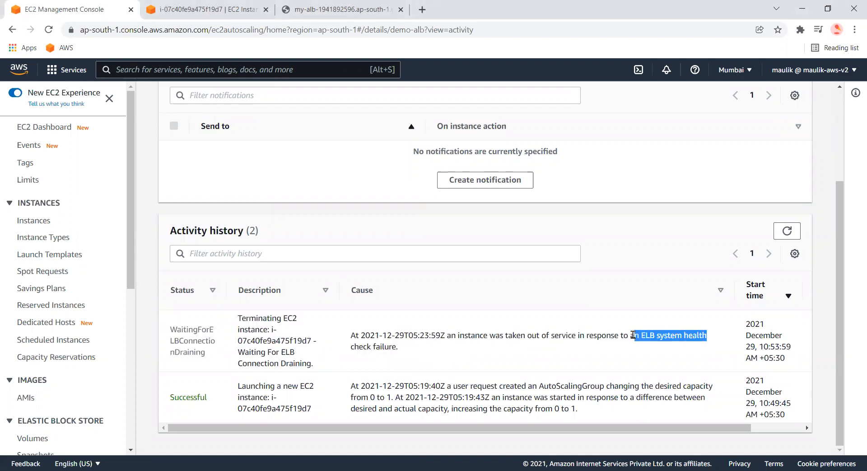
{"action": "left_click_drag", "start_coordinate": [398, 347], "coordinate": [361, 335]}
{"action": "scroll", "coordinate": [361, 253], "scroll_direction": "up", "scroll_amount": 3}
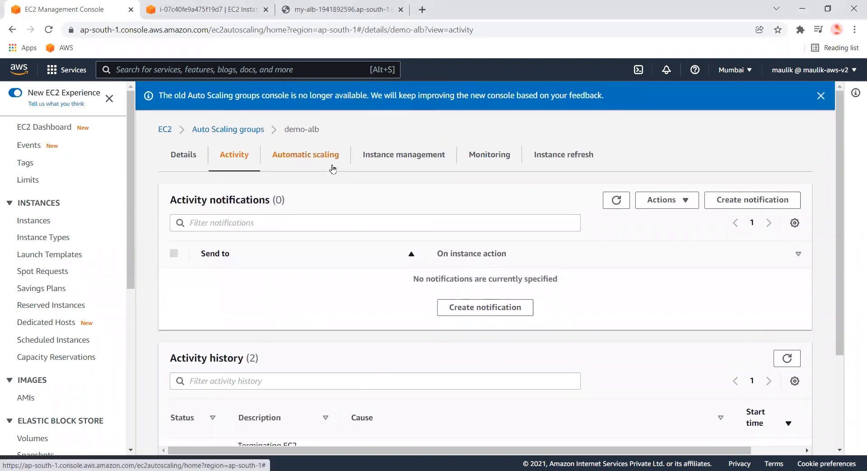
Check the group's instance list for the replacement and terminating instances
{"action": "left_click", "coordinate": [330, 166]}
{"action": "left_click", "coordinate": [408, 155]}
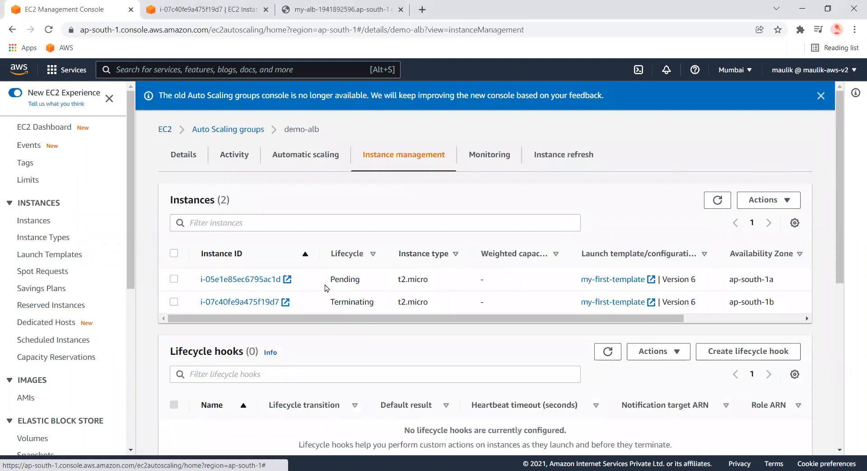
{"action": "left_click_drag", "start_coordinate": [334, 302], "coordinate": [378, 312]}
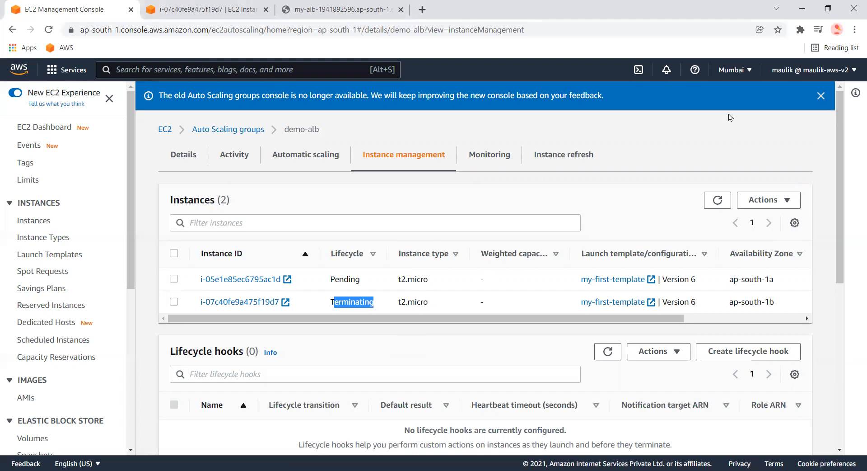
Create a target tracking dynamic scaling policy on average CPU utilization with a target value of 50
{"action": "left_click", "coordinate": [597, 149]}
{"action": "left_click", "coordinate": [321, 159]}
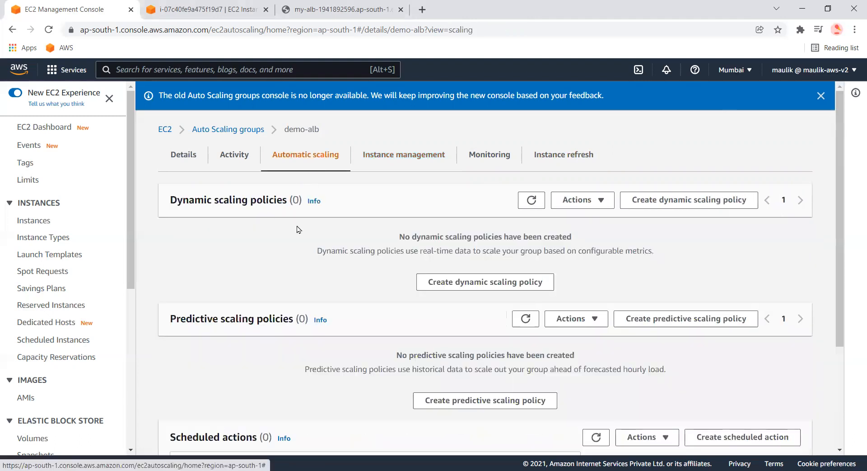
{"action": "left_click", "coordinate": [652, 203]}
{"action": "left_click", "coordinate": [284, 201]}
{"action": "left_click", "coordinate": [319, 204]}
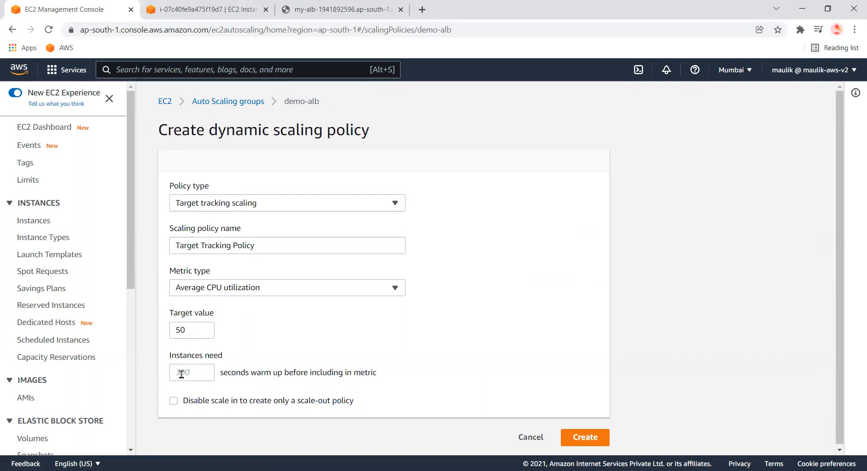
{"action": "double_click", "coordinate": [190, 328]}
{"action": "left_click", "coordinate": [193, 329]}
{"action": "left_click", "coordinate": [188, 367]}
{"action": "left_click", "coordinate": [589, 436]}
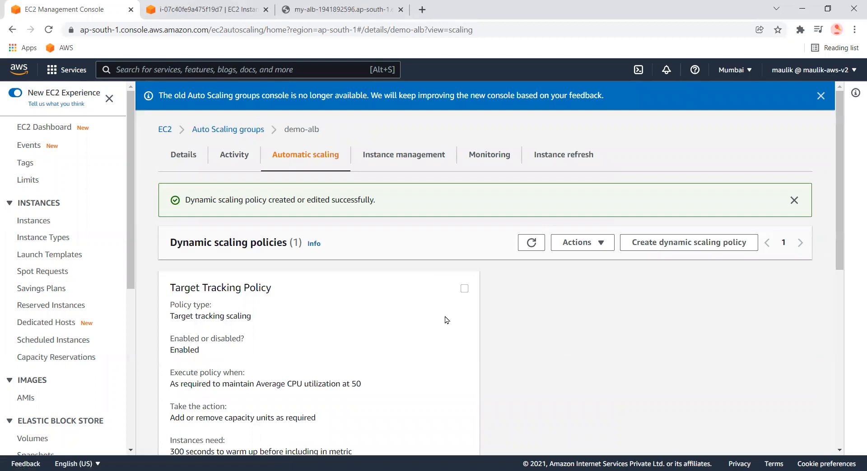
Review the group's details and instances, and close the terminated instance's browser tab
{"action": "left_click", "coordinate": [196, 167]}
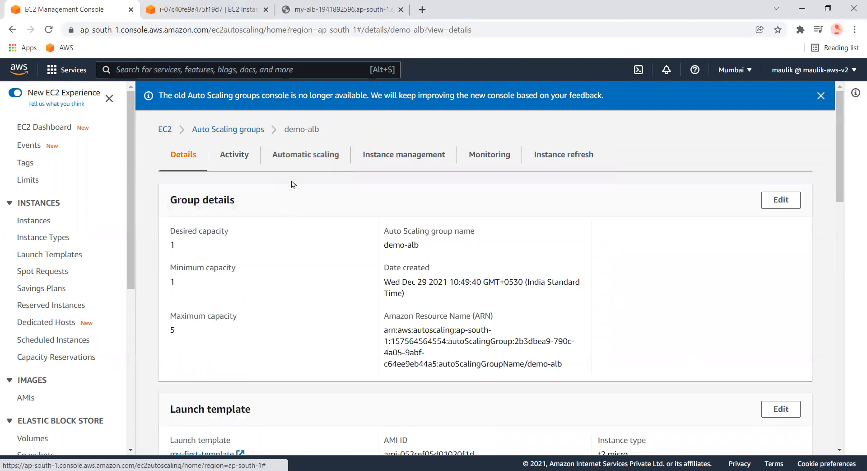
{"action": "left_click", "coordinate": [402, 156]}
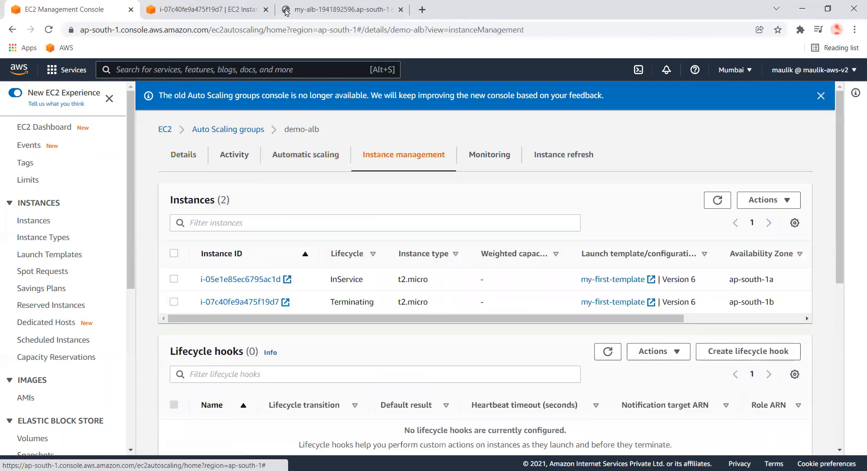
{"action": "left_click", "coordinate": [266, 9]}
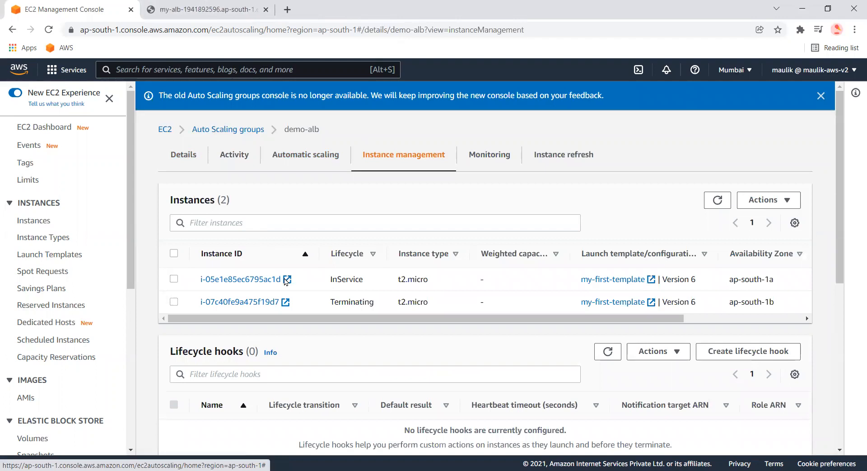
Open the new in-service instance and connect to it with EC2 Instance Connect
{"action": "left_click", "coordinate": [250, 280]}
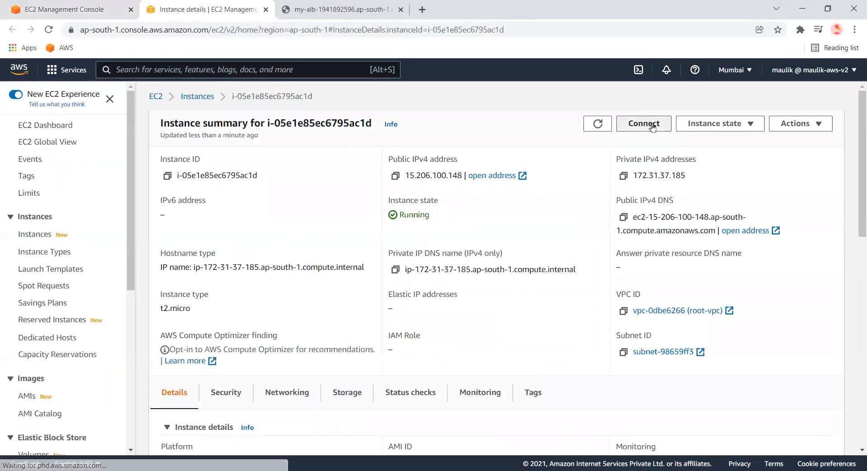
{"action": "left_click", "coordinate": [645, 123]}
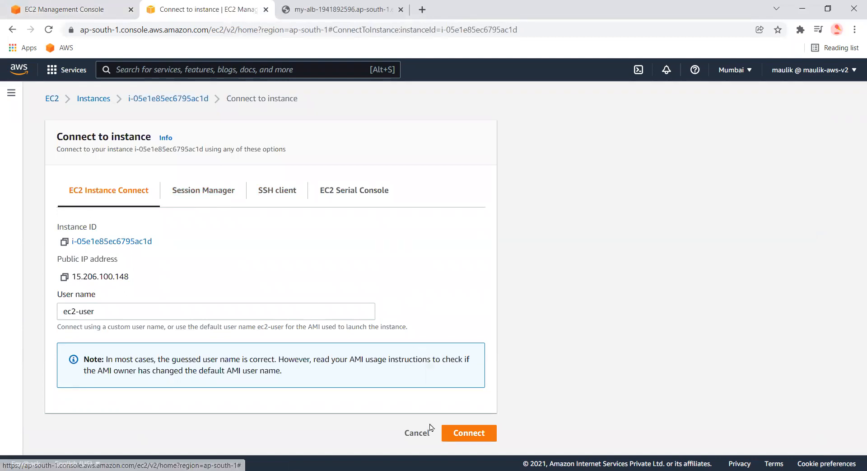
{"action": "left_click", "coordinate": [465, 433]}
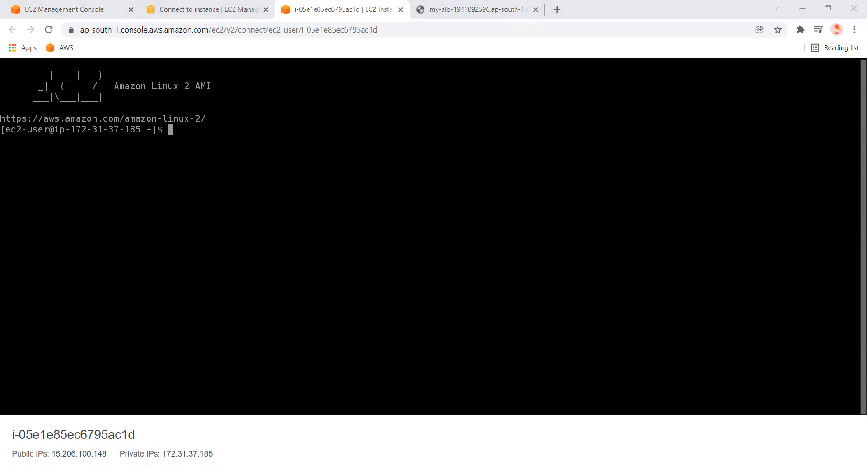
Install the EPEL repository with sudo amazon-linux-extras install epel -y
{"action": "left_click", "coordinate": [276, 216]}
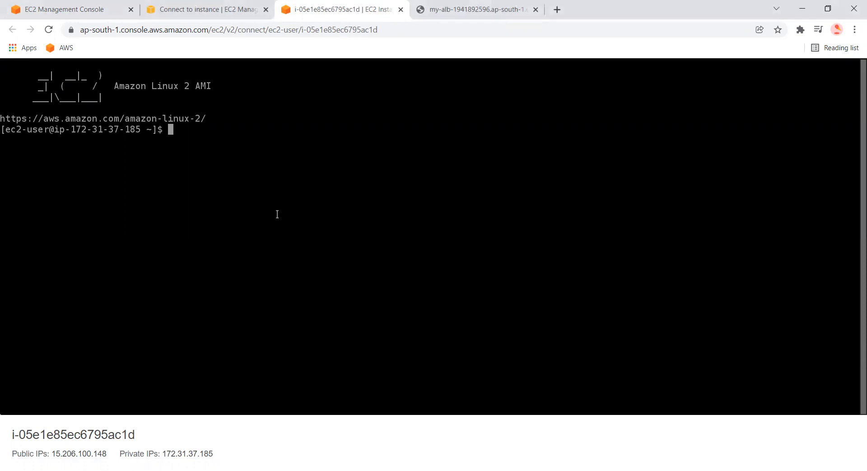
{"action": "type", "text": "sudo amazon-linux-extras install epel -y"}
{"action": "key", "text": "Return"}
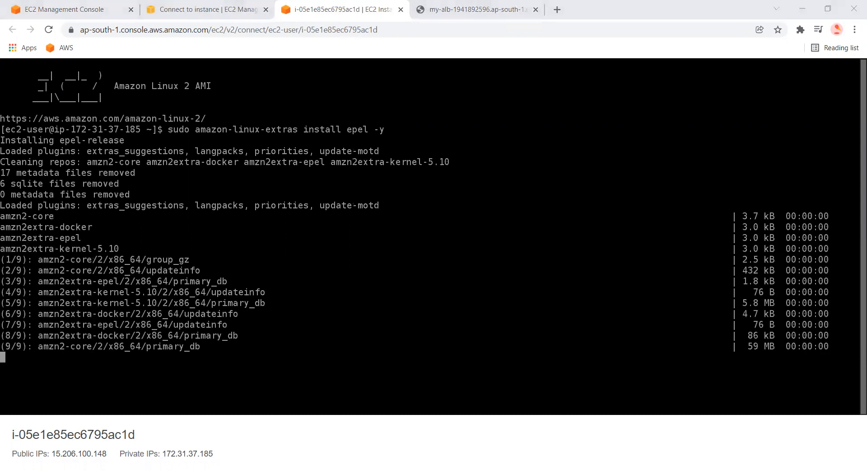
Install stress with sudo yum install stress -y and run sudo stress --cpu 8 --timeout 600
{"action": "left_click", "coordinate": [318, 336]}
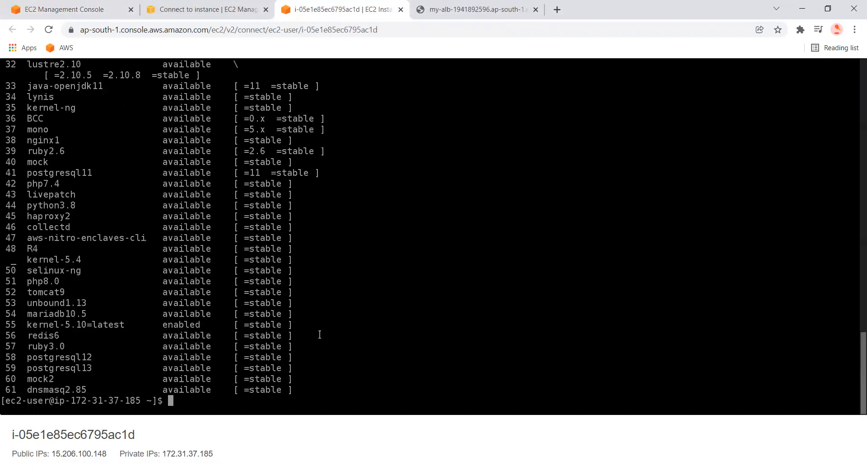
{"action": "type", "text": "sudo yum install stress -y"}
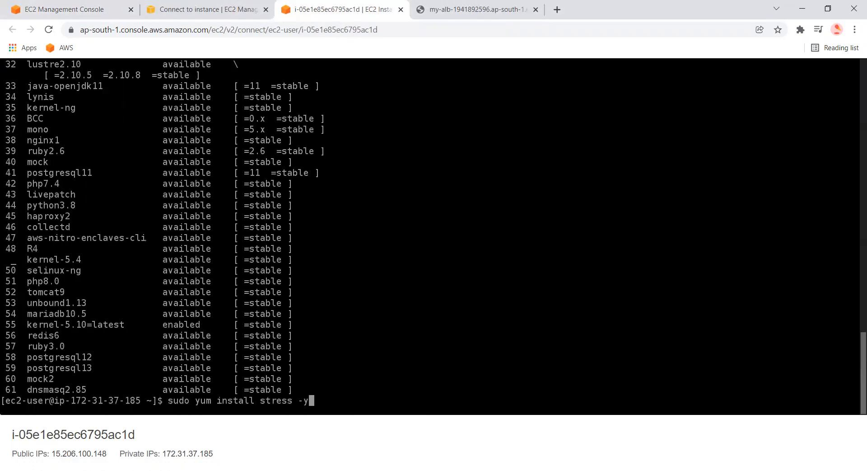
{"action": "key", "text": "Return"}
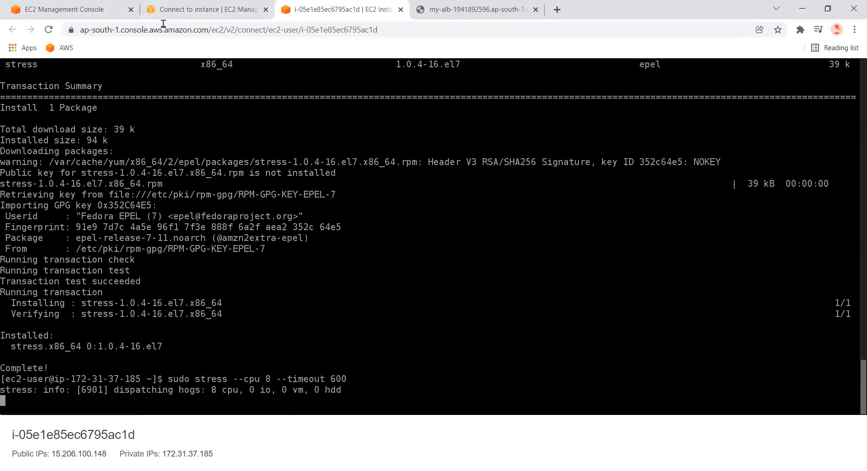
Open the instance's monitoring and its CPU utilization graph
{"action": "left_click", "coordinate": [208, 9]}
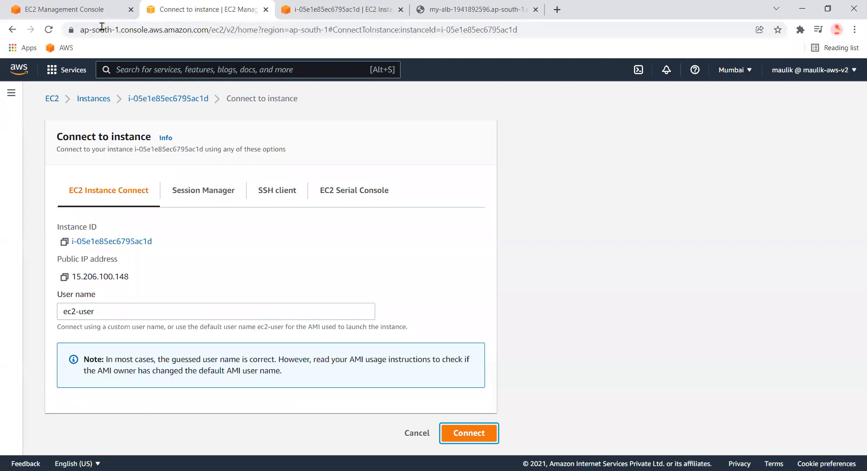
{"action": "left_click", "coordinate": [167, 99]}
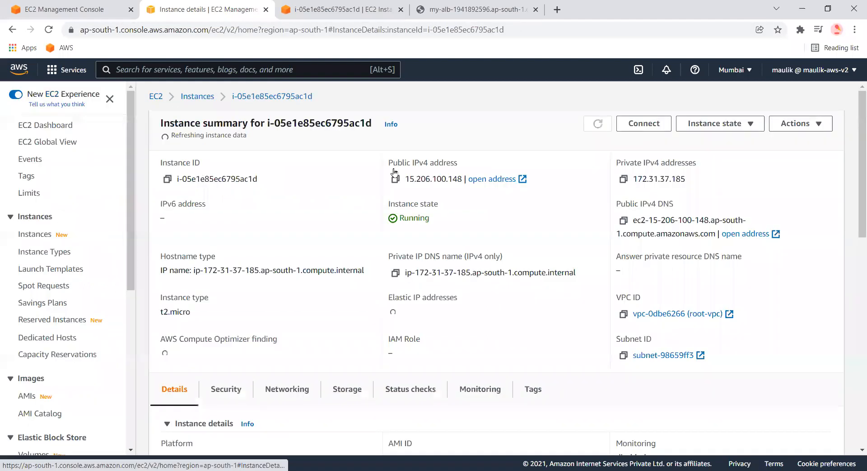
{"action": "scroll", "coordinate": [361, 217], "scroll_direction": "down", "scroll_amount": 3}
{"action": "left_click", "coordinate": [471, 245]}
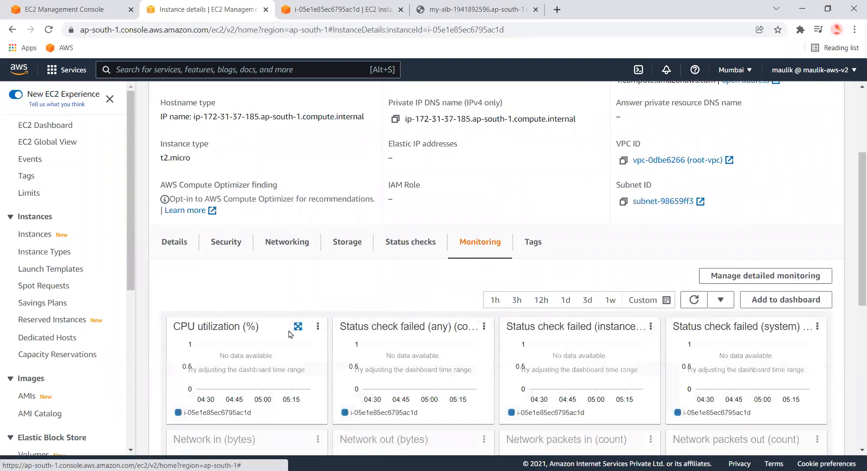
{"action": "left_click", "coordinate": [298, 326]}
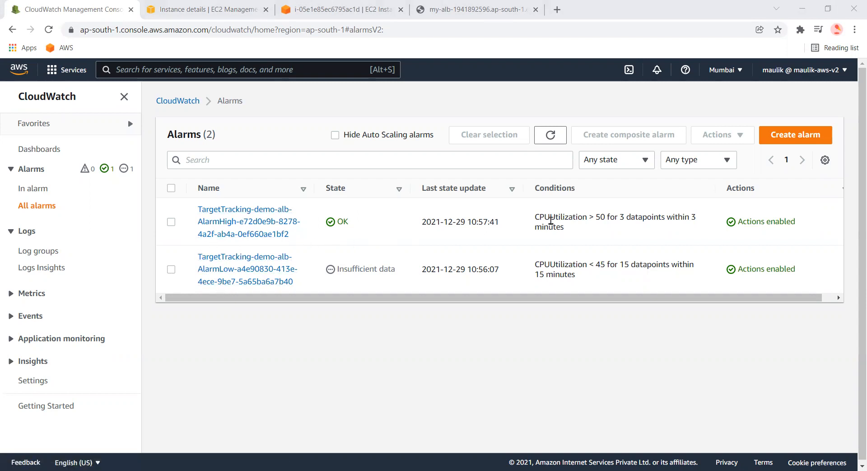
Examine the conditions of the target tracking high and low CloudWatch alarms
{"action": "left_click_drag", "start_coordinate": [564, 228], "coordinate": [534, 217]}
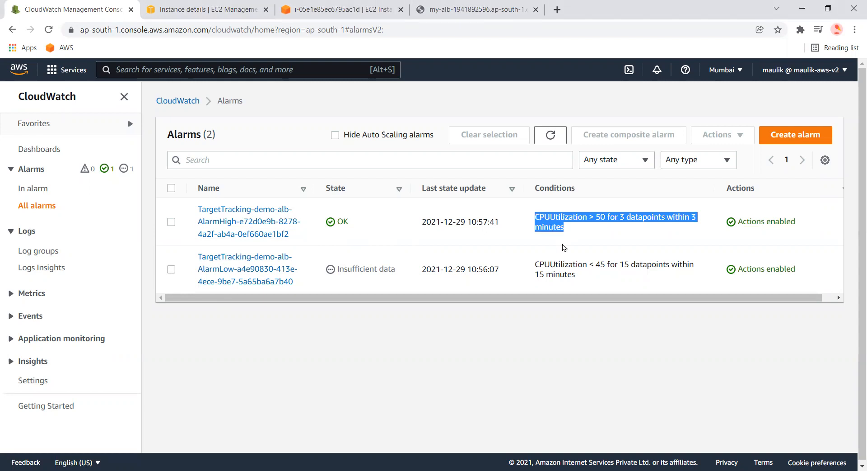
{"action": "left_click", "coordinate": [581, 238]}
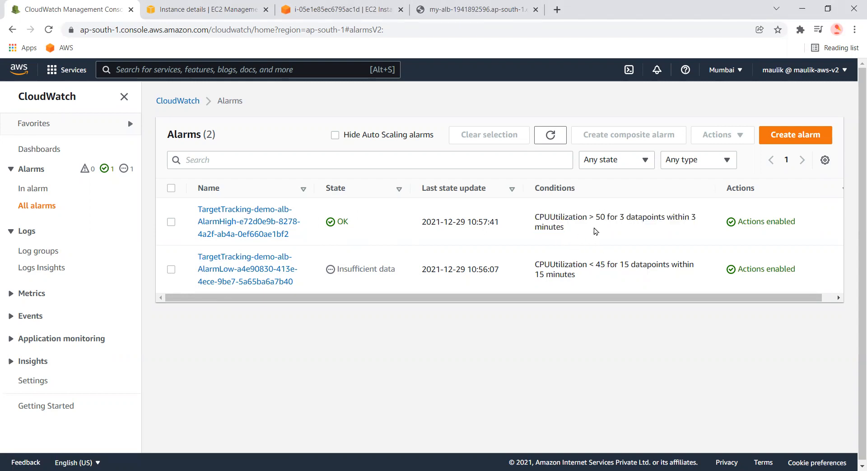
{"action": "left_click_drag", "start_coordinate": [589, 216], "coordinate": [607, 216]}
{"action": "mouse_move", "coordinate": [589, 264]}
{"action": "left_mouse_down"}
{"action": "mouse_move", "coordinate": [607, 264]}
{"action": "mouse_move", "coordinate": [600, 265]}
{"action": "left_mouse_up"}
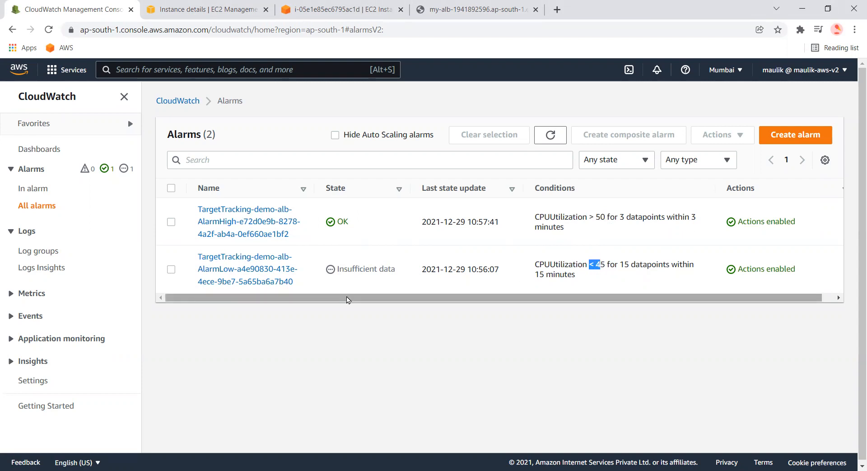
{"action": "left_click", "coordinate": [171, 222]}
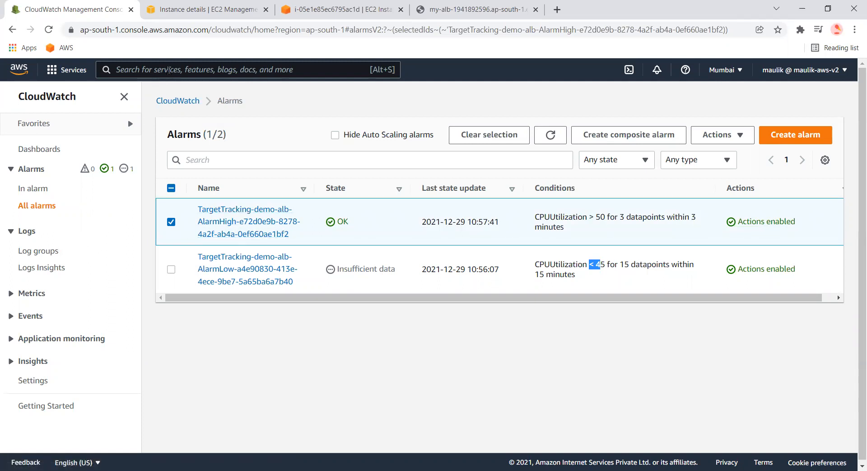
Navigate to EC2 through the service search and open my-target-group
{"action": "left_click", "coordinate": [168, 70]}
{"action": "type", "text": "ec32"}
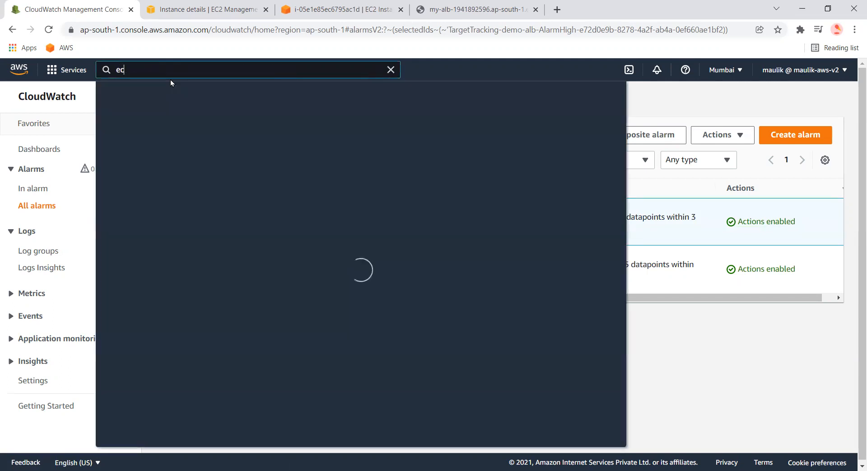
{"action": "key", "text": "BackSpace"}
{"action": "key", "text": "BackSpace"}
{"action": "type", "text": "2"}
{"action": "left_click", "coordinate": [280, 157]}
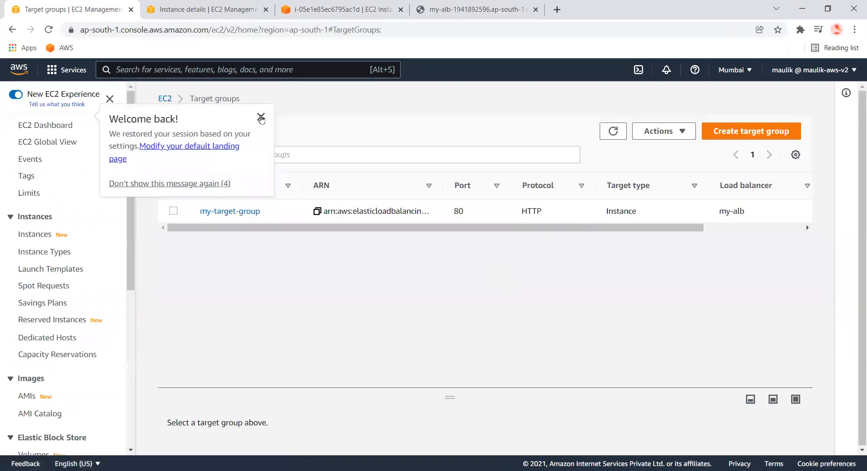
{"action": "left_click", "coordinate": [260, 117]}
{"action": "left_click", "coordinate": [223, 214]}
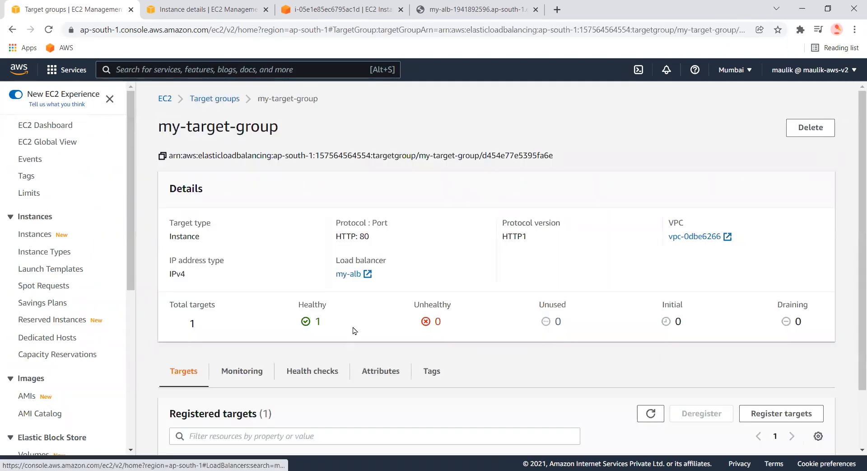
Review the target group's registered targets, then open the demo-alb group's automatic scaling policies
{"action": "scroll", "coordinate": [294, 377], "scroll_direction": "down", "scroll_amount": 2}
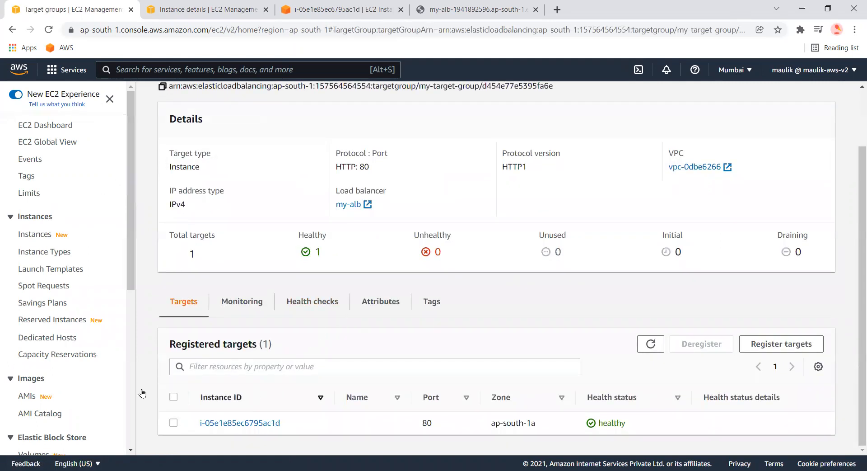
{"action": "scroll", "coordinate": [68, 407], "scroll_direction": "down", "scroll_amount": 6}
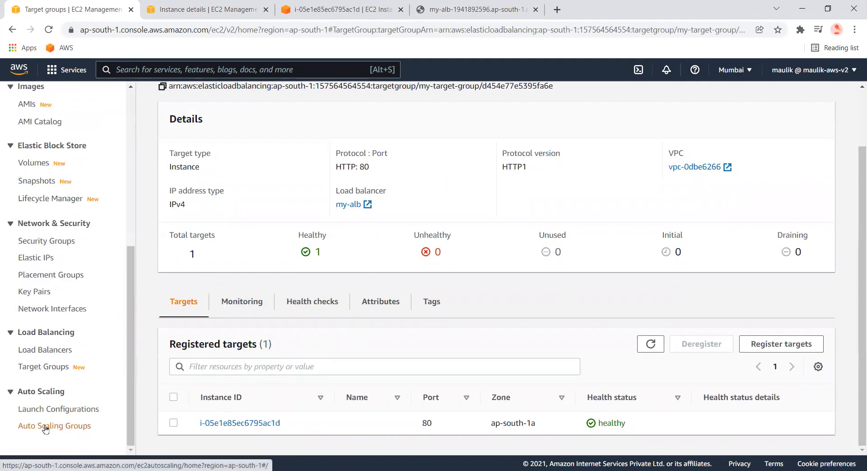
{"action": "left_click", "coordinate": [45, 427]}
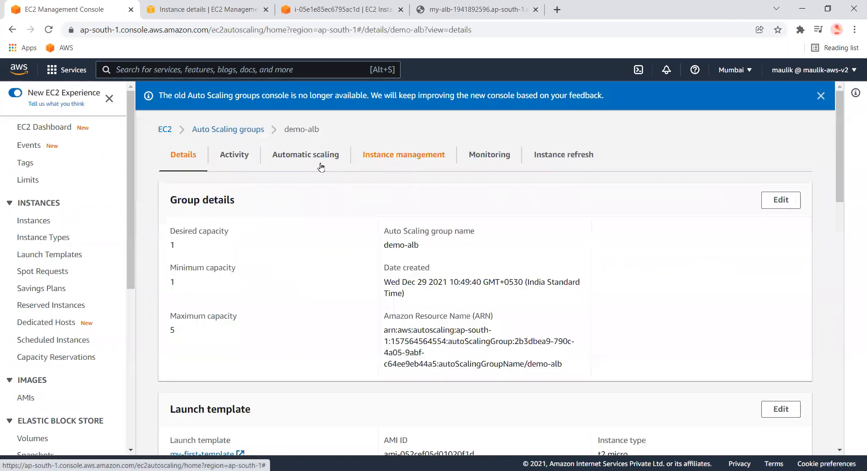
{"action": "left_click", "coordinate": [321, 165]}
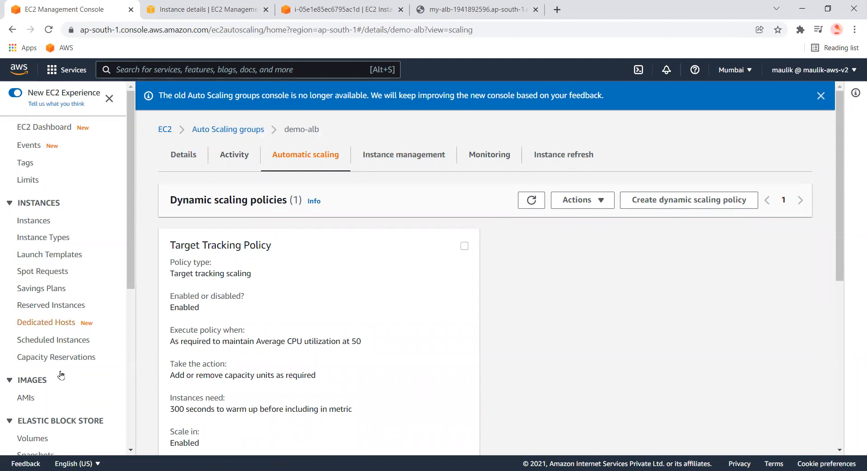
Open the demo-alb dynamic scaling policy creation form and review its policy type options
{"action": "scroll", "coordinate": [60, 375], "scroll_direction": "down", "scroll_amount": 7}
{"action": "scroll", "coordinate": [325, 289], "scroll_direction": "down", "scroll_amount": 3}
{"action": "scroll", "coordinate": [312, 338], "scroll_direction": "up", "scroll_amount": 3}
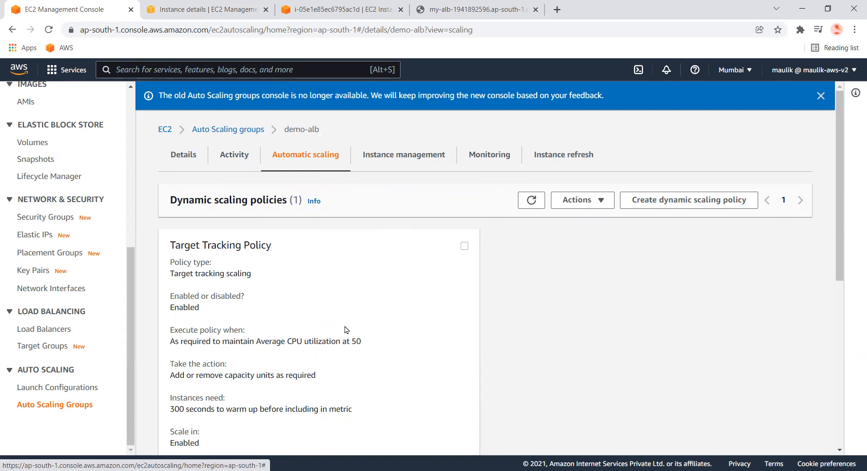
{"action": "scroll", "coordinate": [347, 338], "scroll_direction": "down", "scroll_amount": 3}
{"action": "scroll", "coordinate": [346, 338], "scroll_direction": "up", "scroll_amount": 3}
{"action": "left_click", "coordinate": [707, 210]}
{"action": "left_click", "coordinate": [320, 200]}
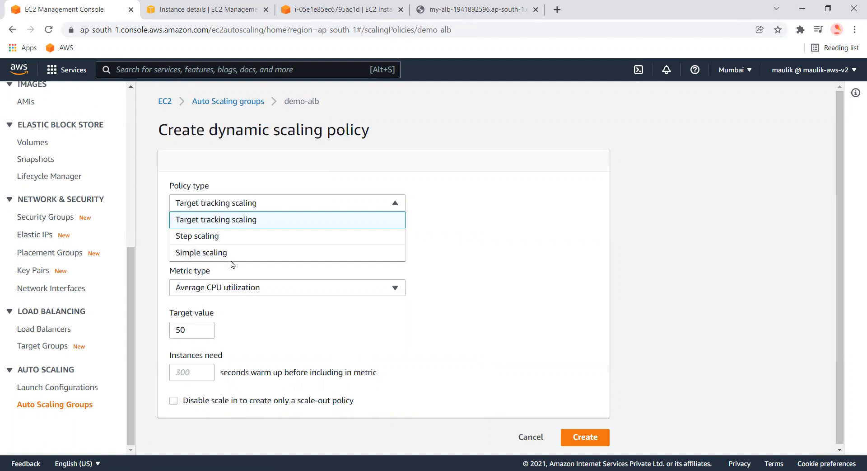
{"action": "left_click", "coordinate": [486, 311]}
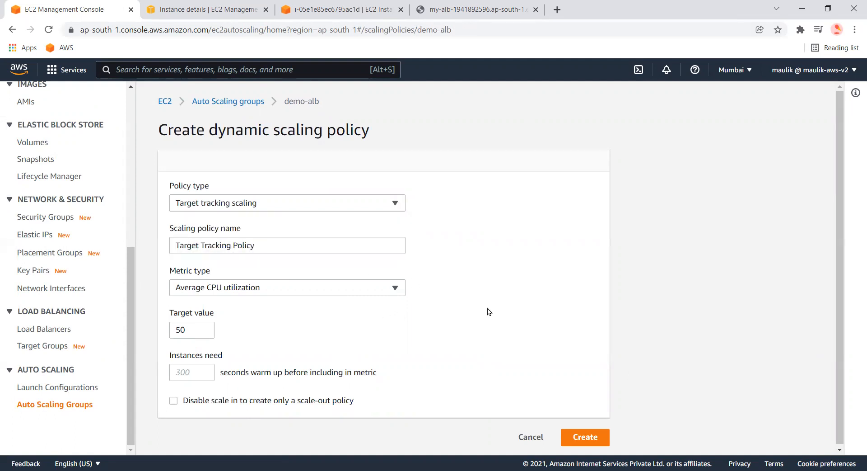
{"action": "scroll", "coordinate": [36, 370], "scroll_direction": "up", "scroll_amount": 7}
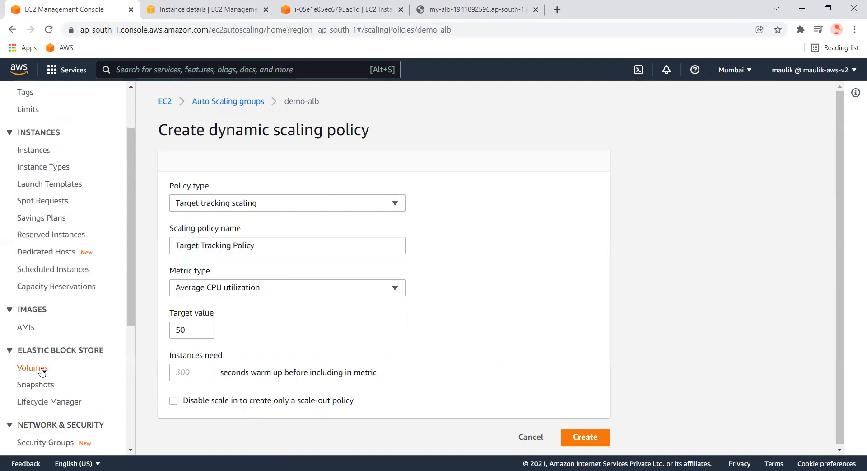
Open the running instance's CPU utilization graph with a 1 Second period
{"action": "left_click", "coordinate": [39, 212]}
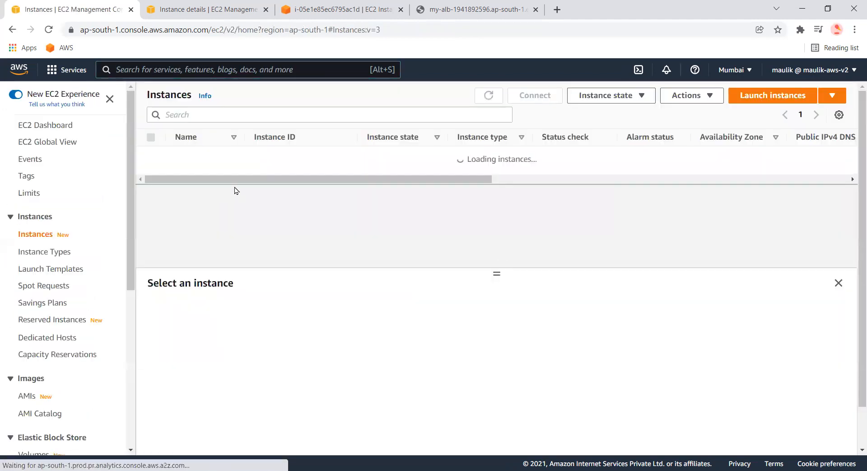
{"action": "left_click", "coordinate": [325, 230]}
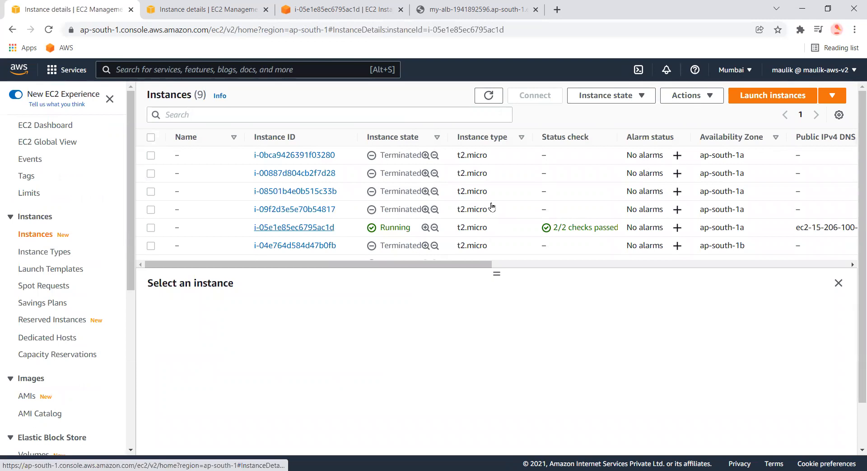
{"action": "scroll", "coordinate": [420, 309], "scroll_direction": "down", "scroll_amount": 5}
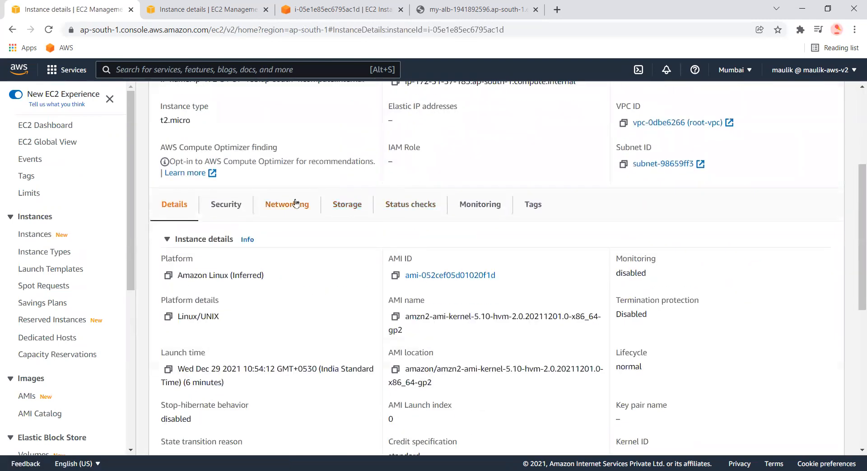
{"action": "left_click", "coordinate": [494, 214]}
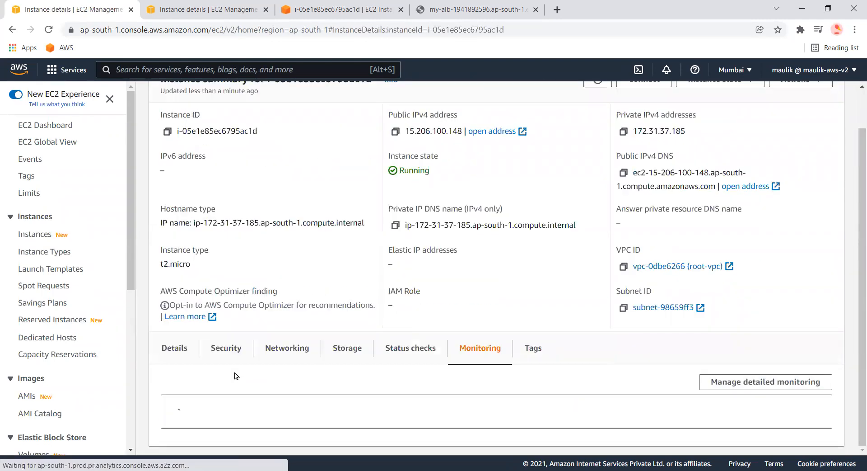
{"action": "scroll", "coordinate": [239, 379], "scroll_direction": "down", "scroll_amount": 4}
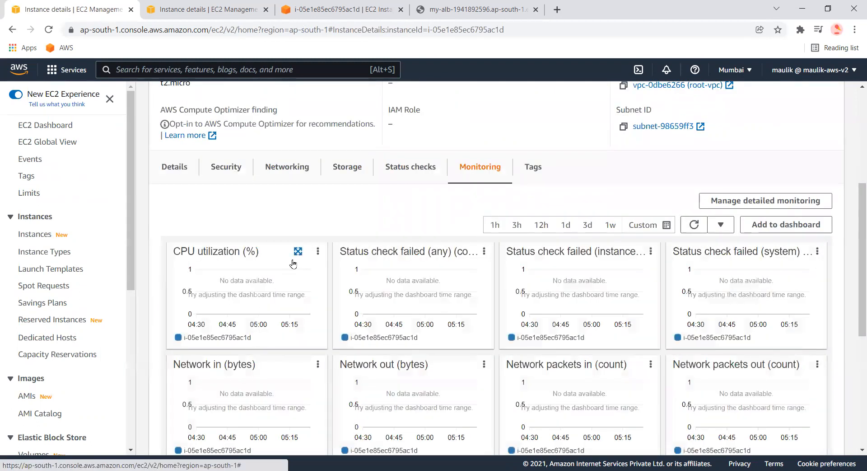
{"action": "left_click", "coordinate": [296, 251]}
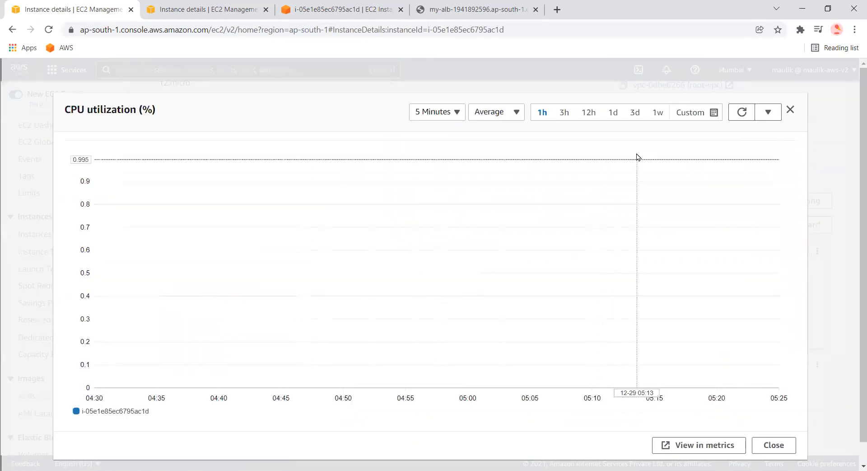
{"action": "left_click", "coordinate": [444, 112]}
{"action": "left_click", "coordinate": [427, 129]}
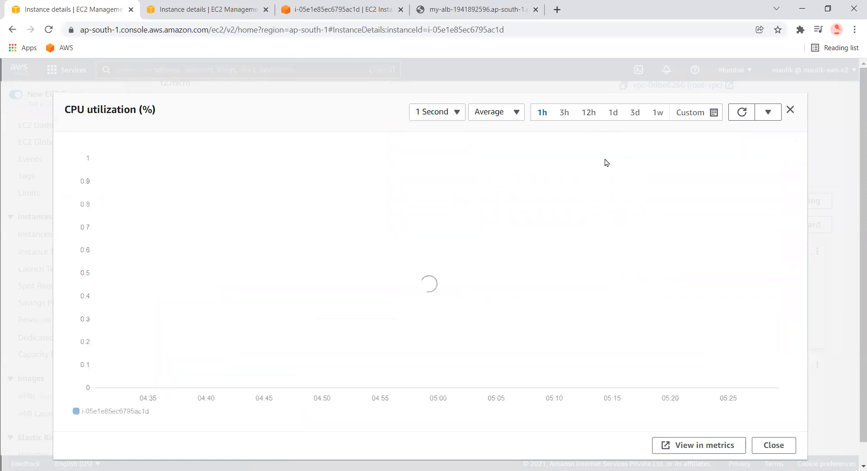
{"action": "mouse_move", "coordinate": [726, 179]}
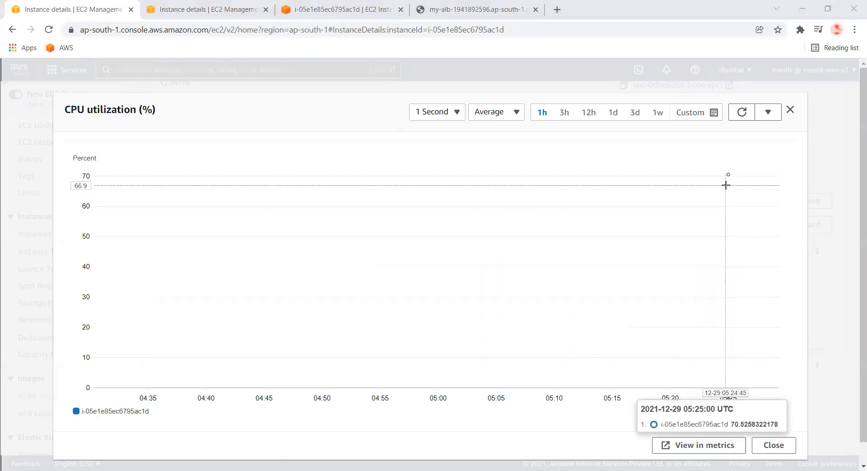
Close the graph and return to the demo-alb Auto Scaling group's details
{"action": "left_click", "coordinate": [198, 11]}
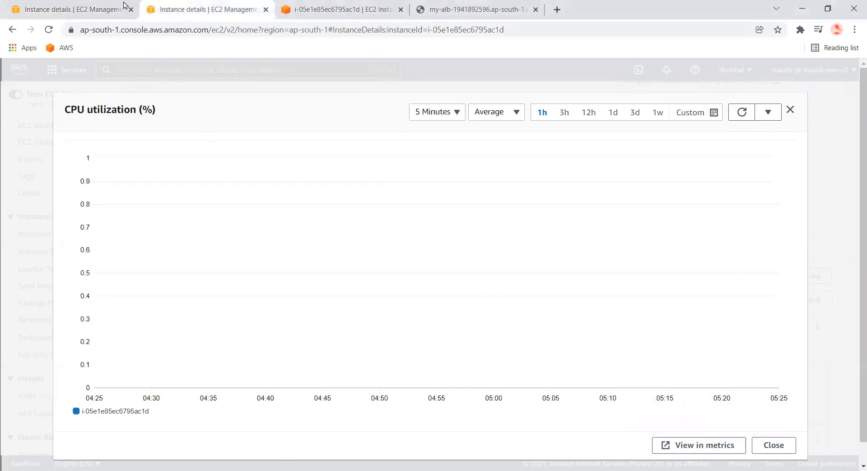
{"action": "left_click", "coordinate": [96, 5]}
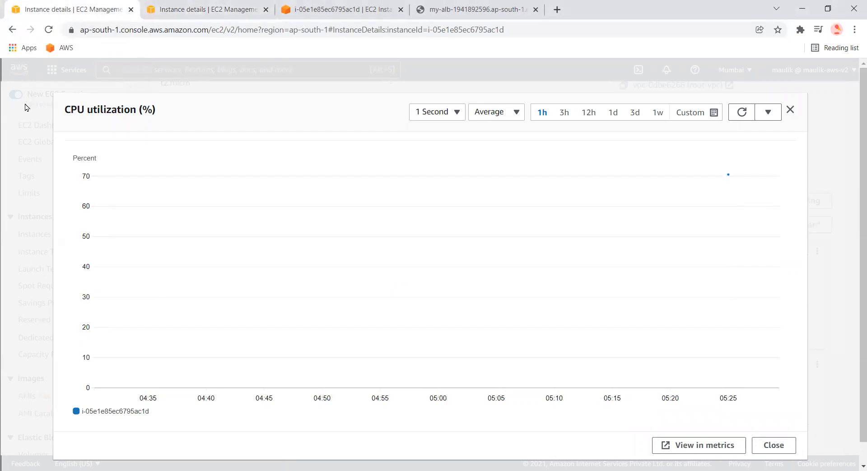
{"action": "left_click", "coordinate": [23, 120]}
{"action": "left_click_drag", "start_coordinate": [125, 228], "coordinate": [135, 294]}
{"action": "scroll", "coordinate": [131, 316], "scroll_direction": "down", "scroll_amount": 6}
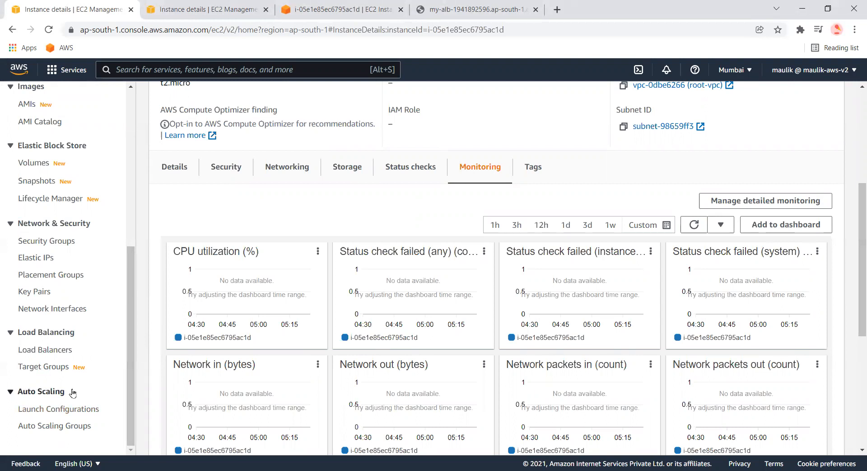
{"action": "scroll", "coordinate": [107, 302], "scroll_direction": "up", "scroll_amount": 6}
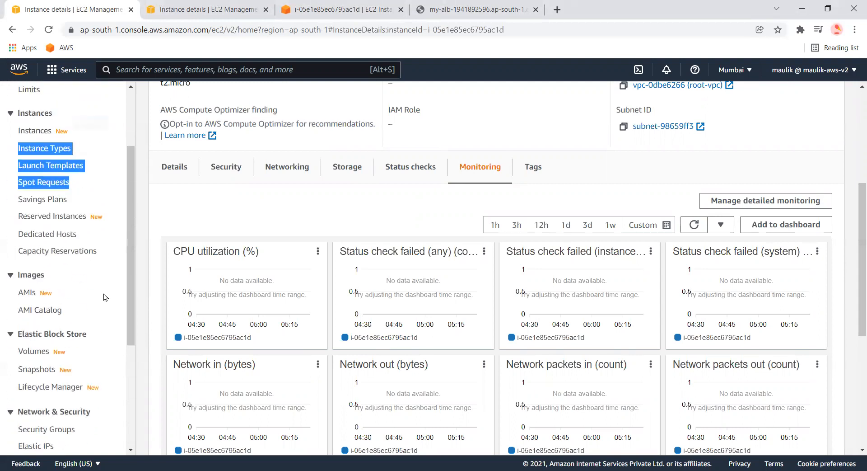
{"action": "scroll", "coordinate": [104, 388], "scroll_direction": "down", "scroll_amount": 6}
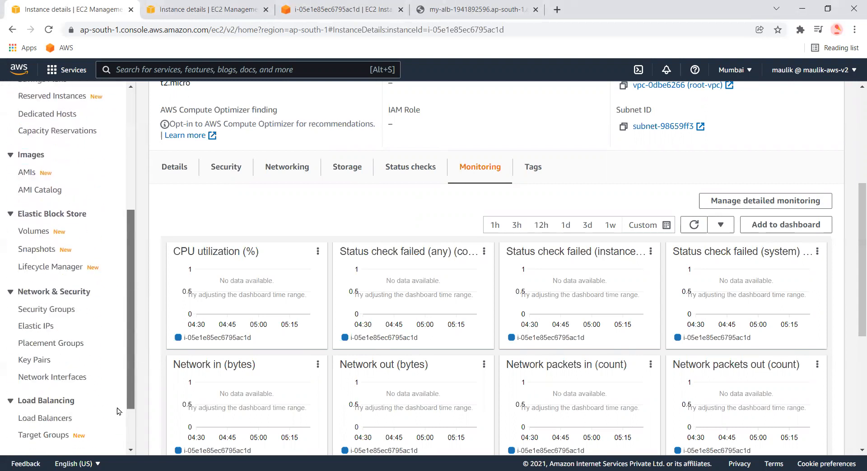
{"action": "left_click", "coordinate": [52, 427]}
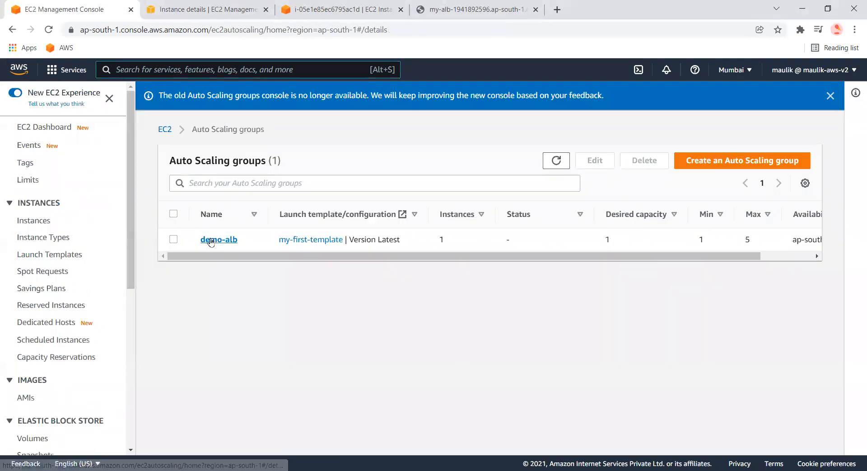
{"action": "left_click", "coordinate": [220, 242]}
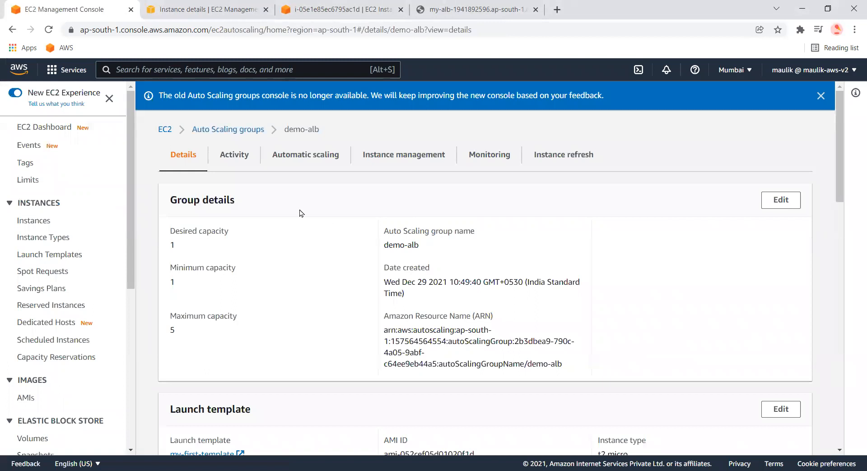
Review the demo-alb group's activity history
{"action": "left_click", "coordinate": [241, 157]}
{"action": "scroll", "coordinate": [271, 294], "scroll_direction": "down", "scroll_amount": 5}
{"action": "scroll", "coordinate": [299, 357], "scroll_direction": "down", "scroll_amount": 2}
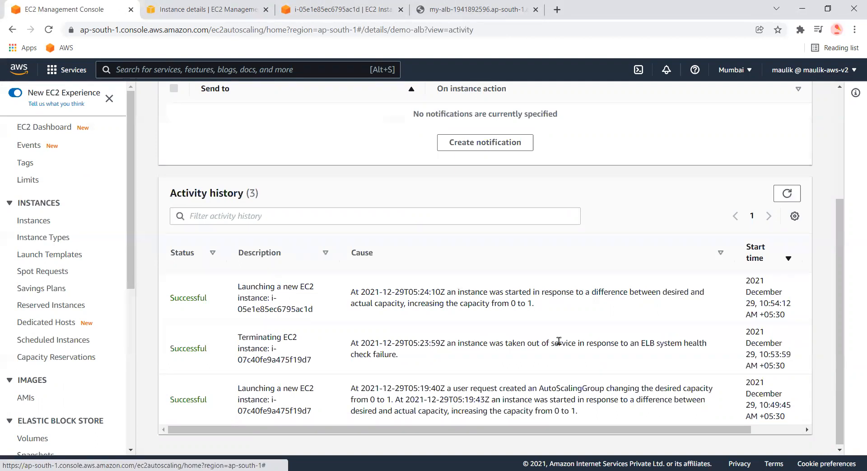
{"action": "scroll", "coordinate": [238, 291], "scroll_direction": "up", "scroll_amount": 1}
{"action": "scroll", "coordinate": [237, 291], "scroll_direction": "up", "scroll_amount": 2}
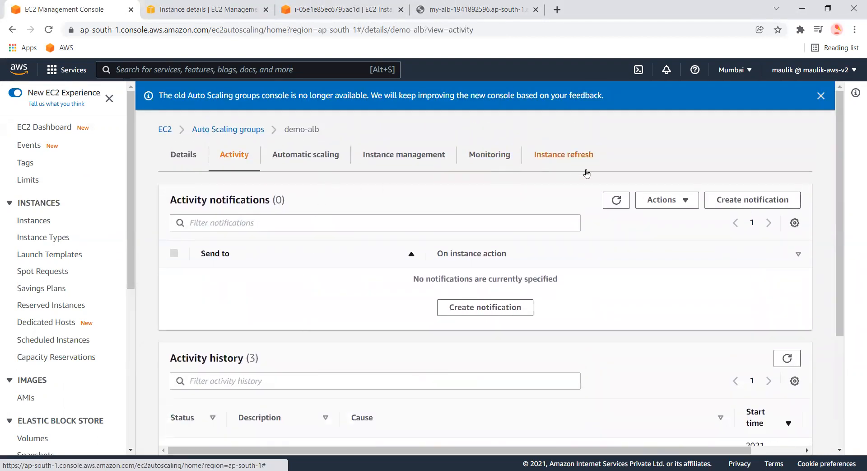
Check the group's automatic scaling policies and its instance management list
{"action": "left_click", "coordinate": [292, 156]}
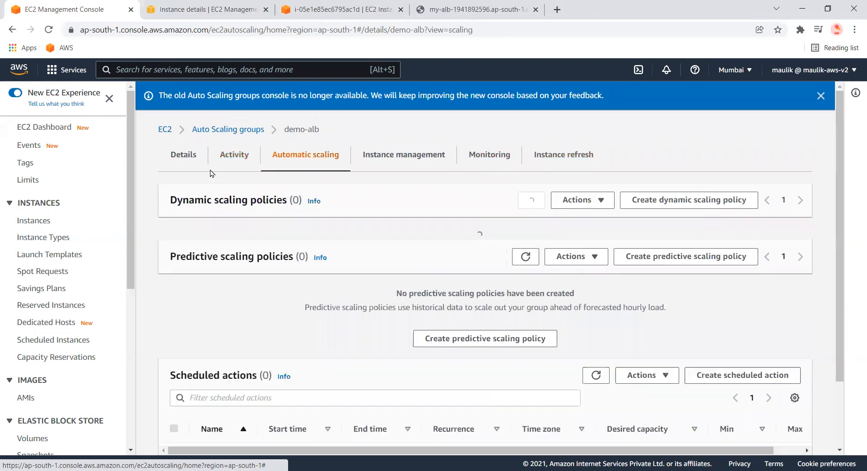
{"action": "left_click", "coordinate": [183, 156]}
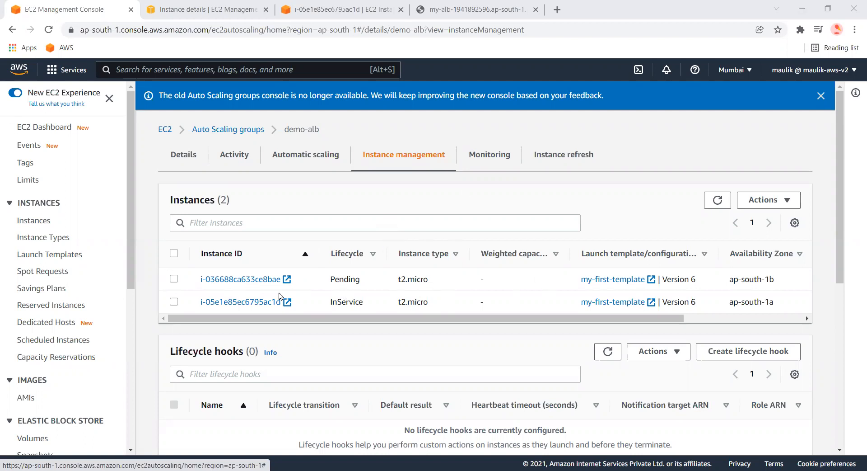
{"action": "double_click", "coordinate": [243, 277]}
{"action": "scroll", "coordinate": [246, 266], "scroll_direction": "down", "scroll_amount": 5}
{"action": "scroll", "coordinate": [246, 225], "scroll_direction": "up", "scroll_amount": 5}
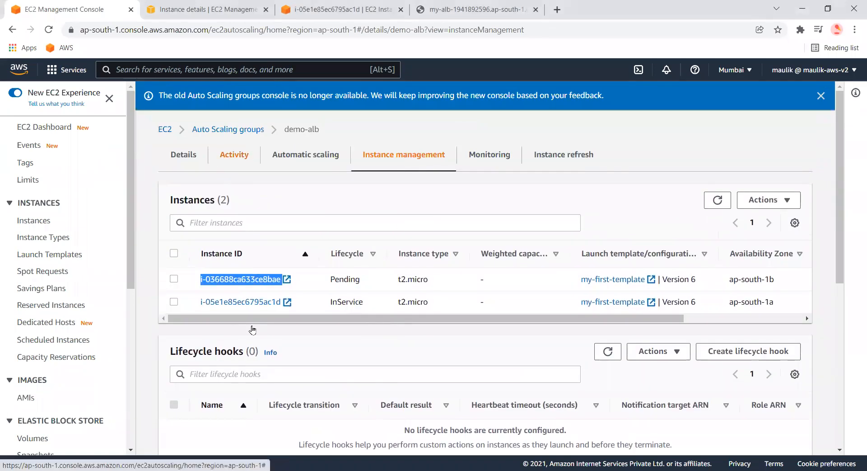
Read the cause of the newest activity history entry, then return to the group details
{"action": "left_click", "coordinate": [234, 155]}
{"action": "scroll", "coordinate": [348, 296], "scroll_direction": "down", "scroll_amount": 5}
{"action": "left_click_drag", "start_coordinate": [379, 291], "coordinate": [612, 330]}
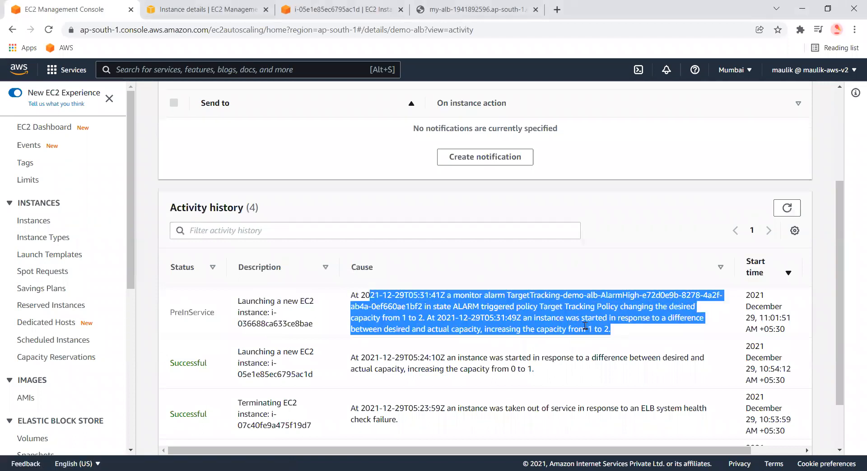
{"action": "scroll", "coordinate": [238, 227], "scroll_direction": "up", "scroll_amount": 4}
{"action": "left_click", "coordinate": [192, 156]}
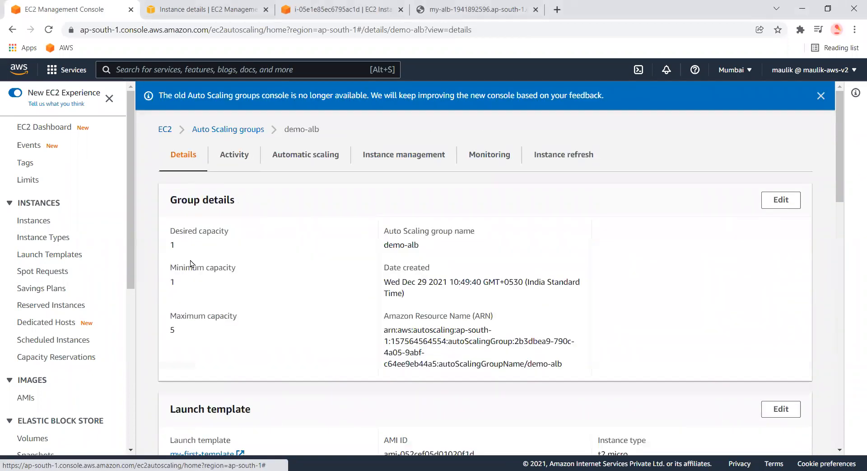
Reload the demo-alb group details and inspect its desired and minimum capacity
{"action": "left_click_drag", "start_coordinate": [180, 247], "coordinate": [168, 245]}
{"action": "scroll", "coordinate": [50, 360], "scroll_direction": "down", "scroll_amount": 6}
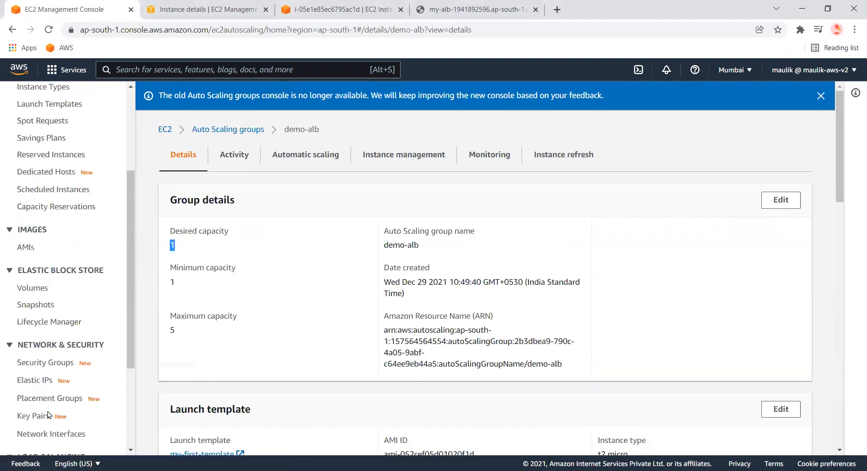
{"action": "left_click", "coordinate": [57, 420]}
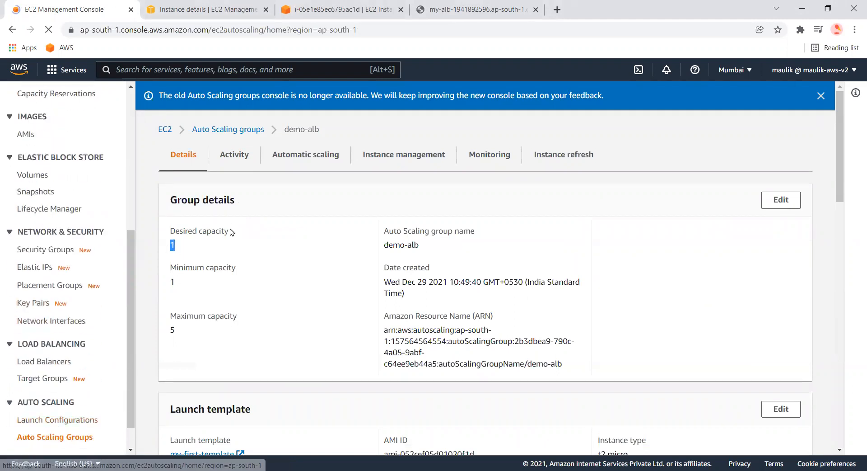
{"action": "left_click", "coordinate": [212, 239]}
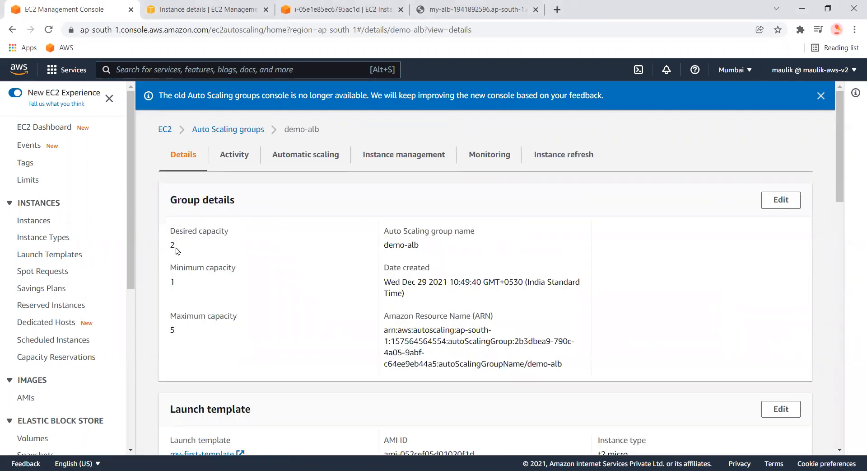
{"action": "double_click", "coordinate": [172, 282]}
{"action": "left_click_drag", "start_coordinate": [166, 326], "coordinate": [171, 263]}
{"action": "left_click", "coordinate": [181, 256]}
Switch to the instance terminal and highlight the running stress command
{"action": "left_click", "coordinate": [203, 9]}
{"action": "left_click", "coordinate": [339, 9]}
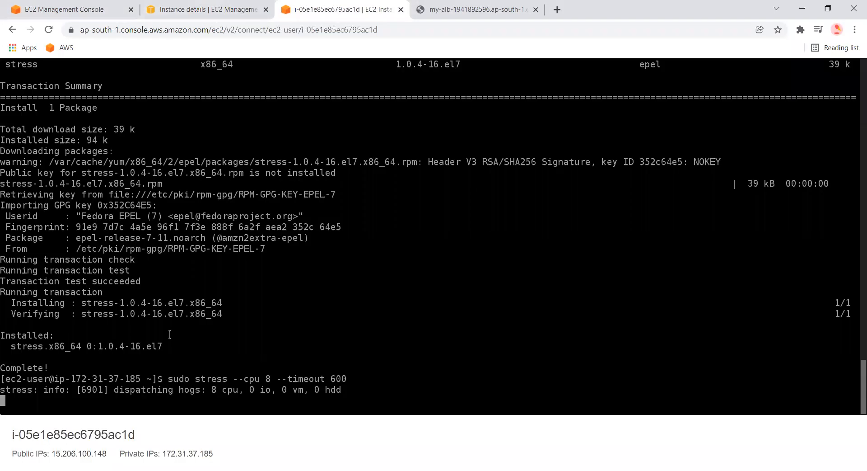
{"action": "left_click_drag", "start_coordinate": [351, 379], "coordinate": [333, 386]}
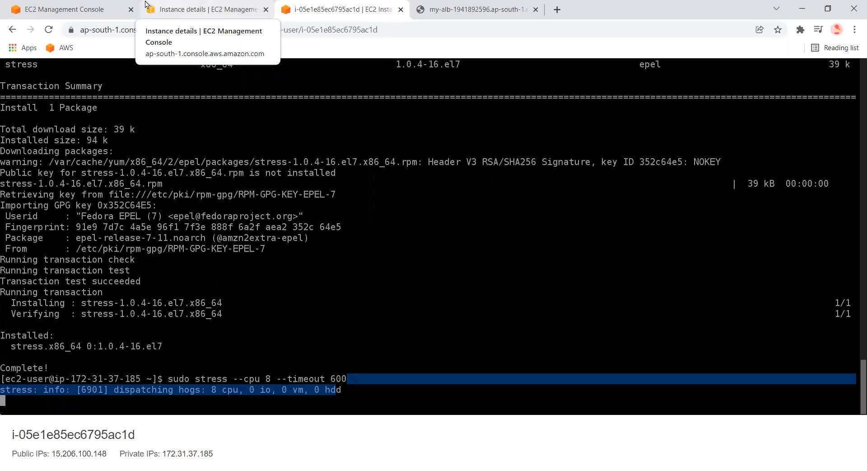
Return to the demo-alb group and review its scaling policy and advanced configuration details
{"action": "left_click", "coordinate": [200, 5]}
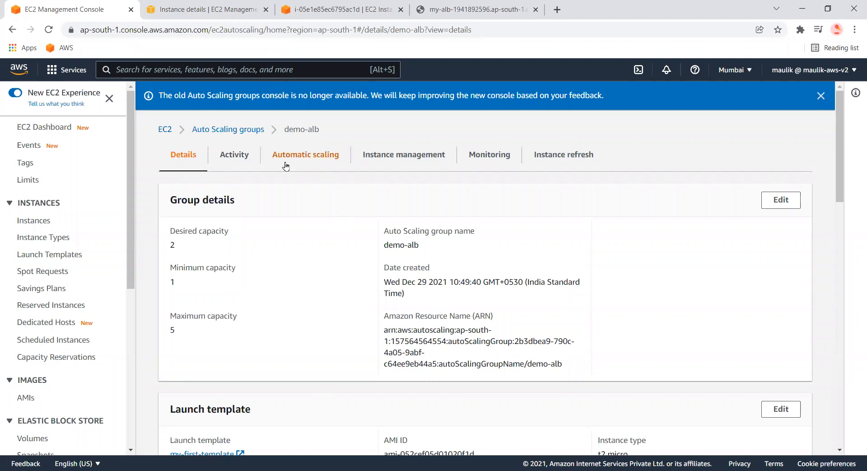
{"action": "left_click", "coordinate": [314, 175]}
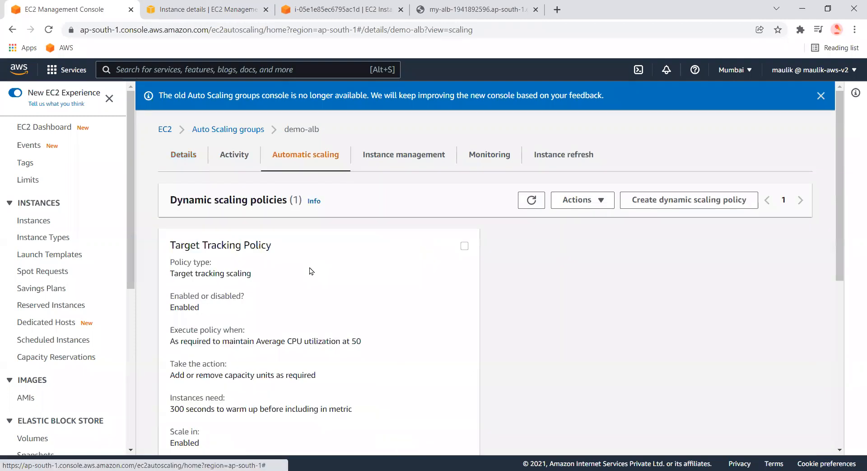
{"action": "left_click", "coordinate": [431, 156]}
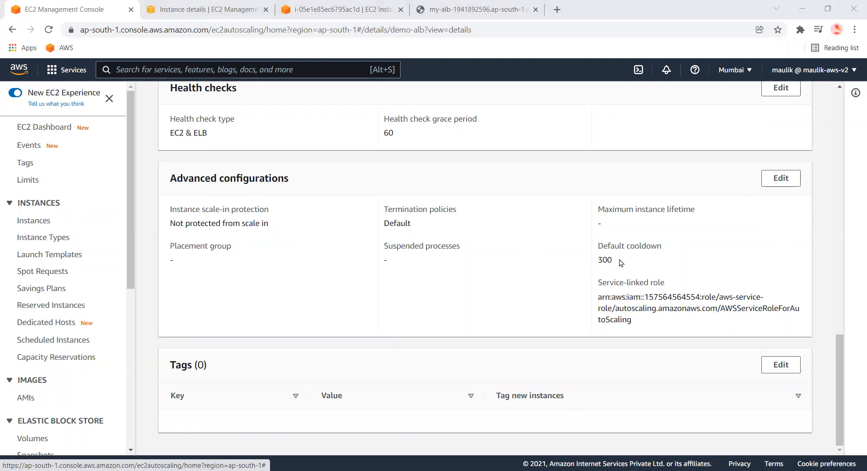
Highlight the demo-alb group's default cooldown value in its advanced configuration details
{"action": "double_click", "coordinate": [603, 260]}
{"action": "left_click_drag", "start_coordinate": [638, 246], "coordinate": [641, 244]}
{"action": "double_click", "coordinate": [603, 260]}
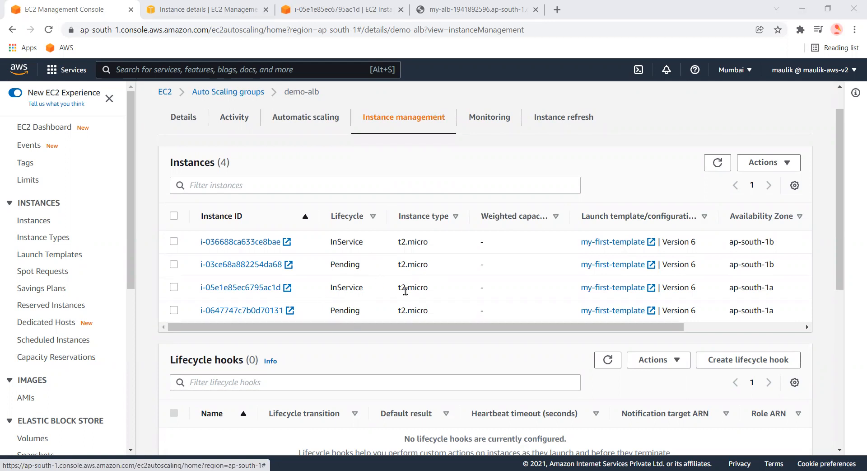
Return to the demo-alb group details and highlight its maximum capacity
{"action": "left_click", "coordinate": [184, 117]}
{"action": "left_click_drag", "start_coordinate": [166, 329], "coordinate": [248, 333]}
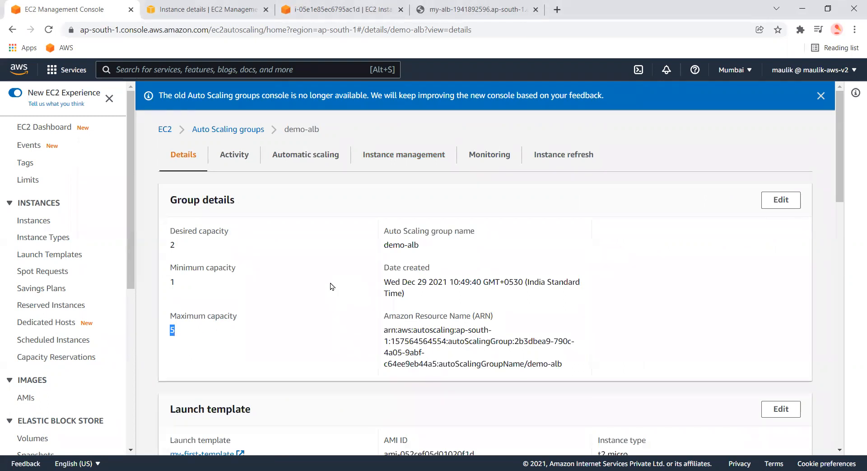
{"action": "left_click", "coordinate": [176, 334]}
Switch to the instance terminal and scroll back through the stress installation and running stress output
{"action": "left_click", "coordinate": [225, 10]}
{"action": "left_click", "coordinate": [281, 14]}
{"action": "left_click", "coordinate": [333, 396]}
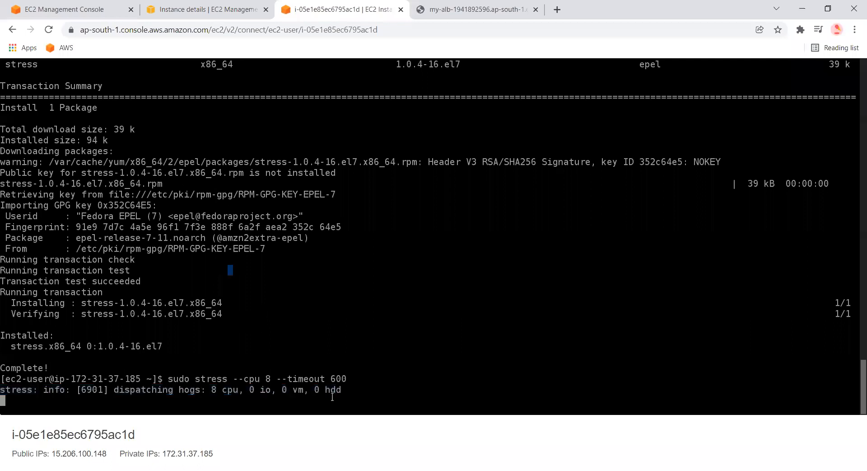
{"action": "left_click_drag", "start_coordinate": [349, 398], "coordinate": [40, 293]}
{"action": "left_click", "coordinate": [353, 389]}
{"action": "left_click_drag", "start_coordinate": [342, 393], "coordinate": [310, 350]}
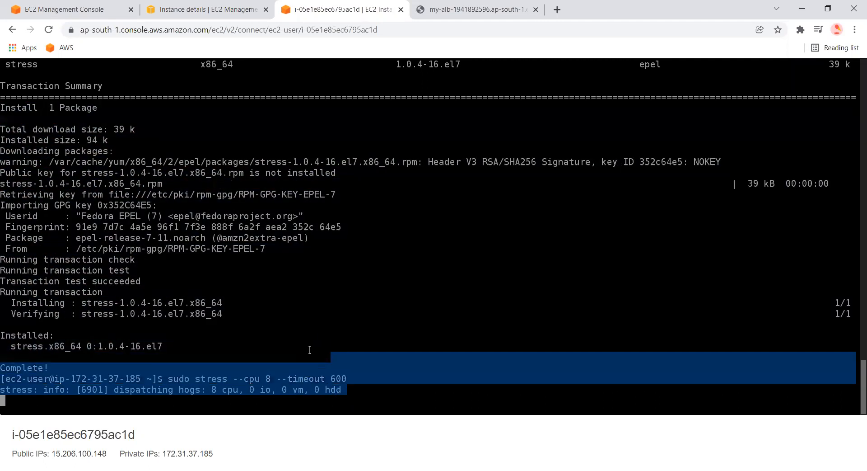
{"action": "scroll", "coordinate": [210, 250], "scroll_direction": "up", "scroll_amount": 3}
{"action": "scroll", "coordinate": [210, 249], "scroll_direction": "up", "scroll_amount": 3}
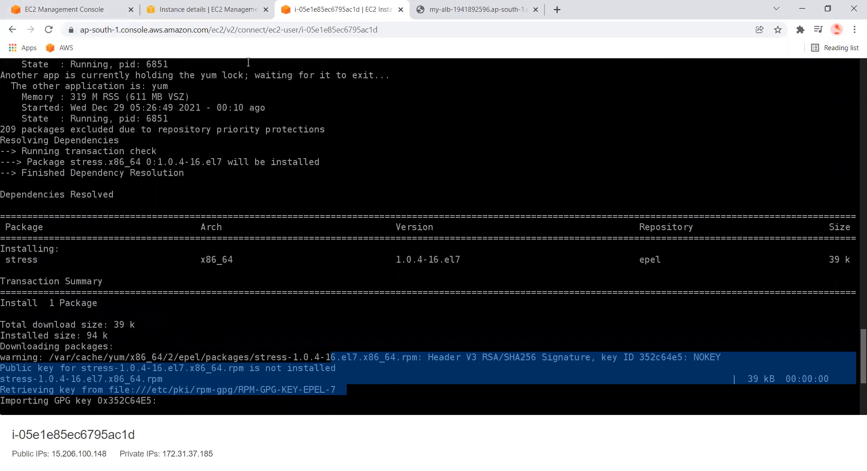
Open the EC2 Instances list and select the running stressed instance i-05e1e85ec6795ac1d
{"action": "left_click", "coordinate": [66, 9]}
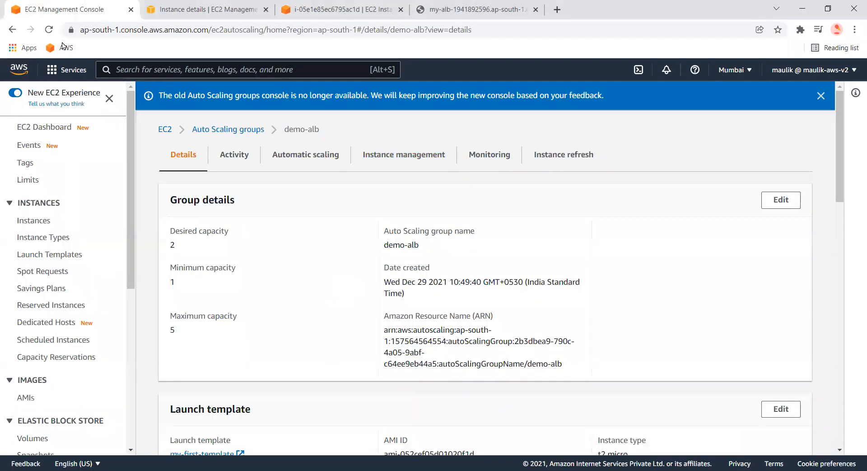
{"action": "left_click", "coordinate": [37, 226]}
{"action": "left_click", "coordinate": [348, 7]}
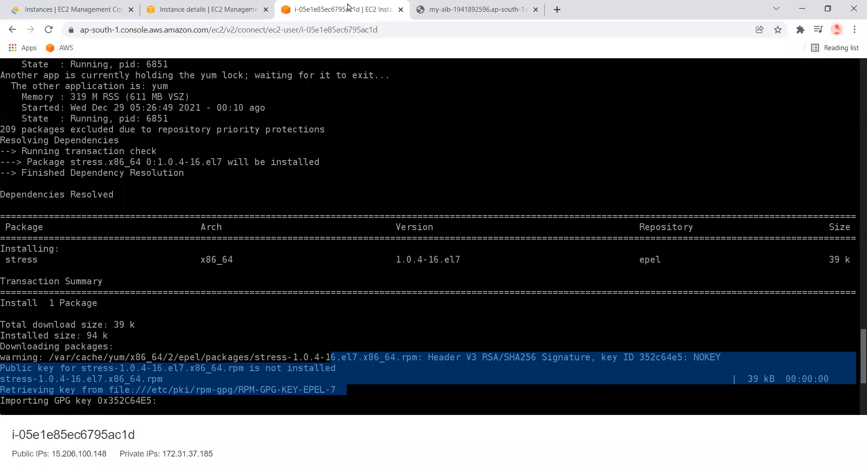
{"action": "left_click", "coordinate": [45, 7]}
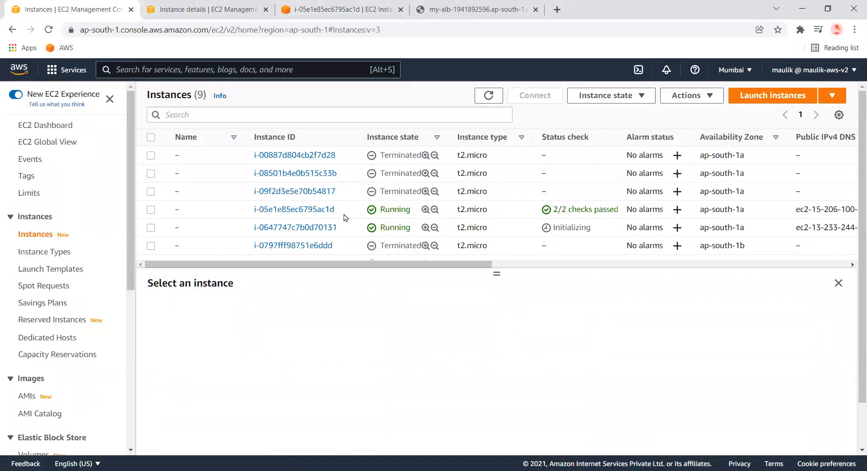
{"action": "left_click", "coordinate": [150, 210]}
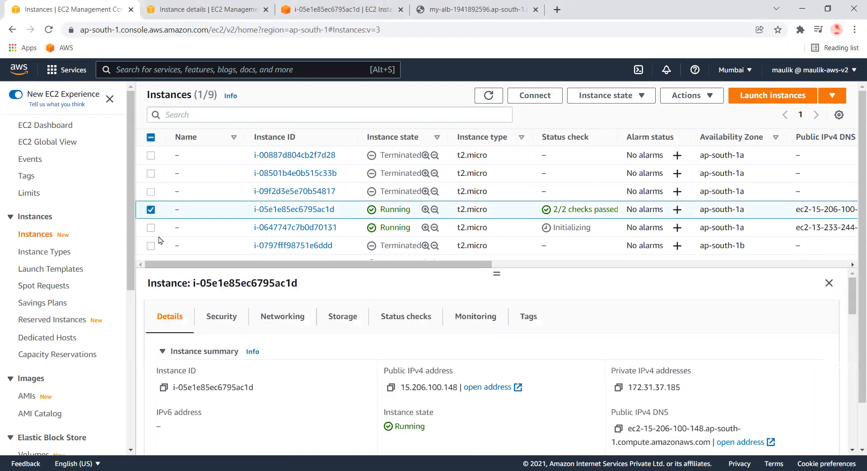
{"action": "left_click", "coordinate": [151, 227]}
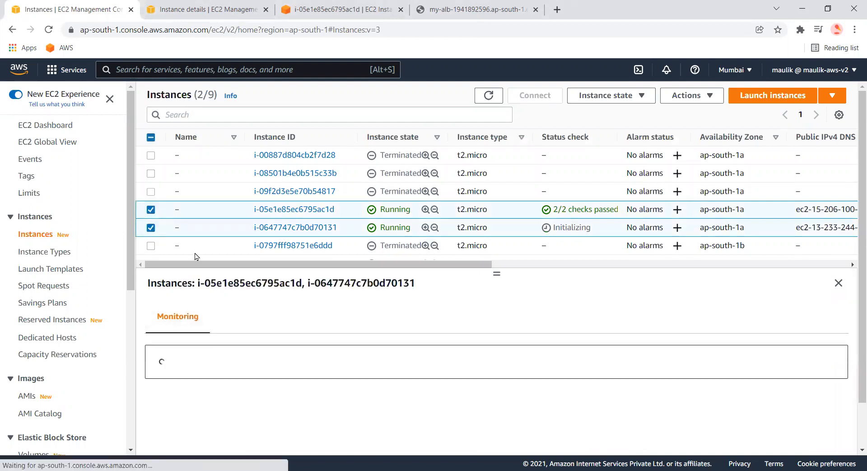
{"action": "left_click", "coordinate": [153, 229]}
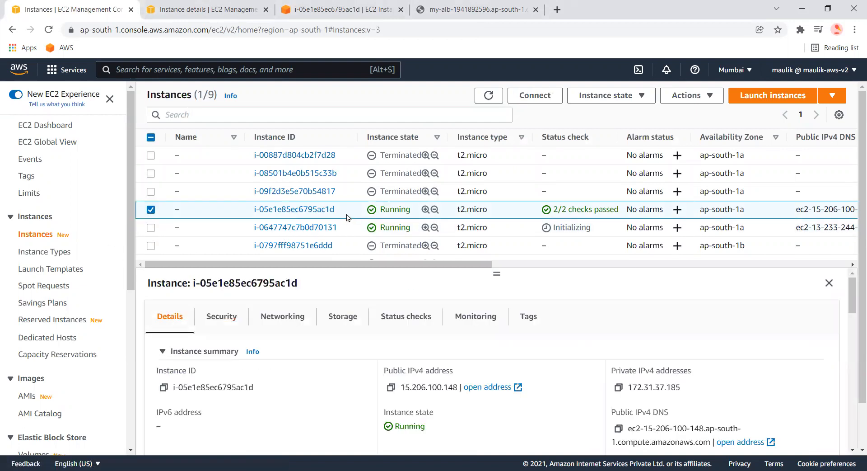
Reboot the selected running instance from its actions
{"action": "right_click", "coordinate": [347, 217]}
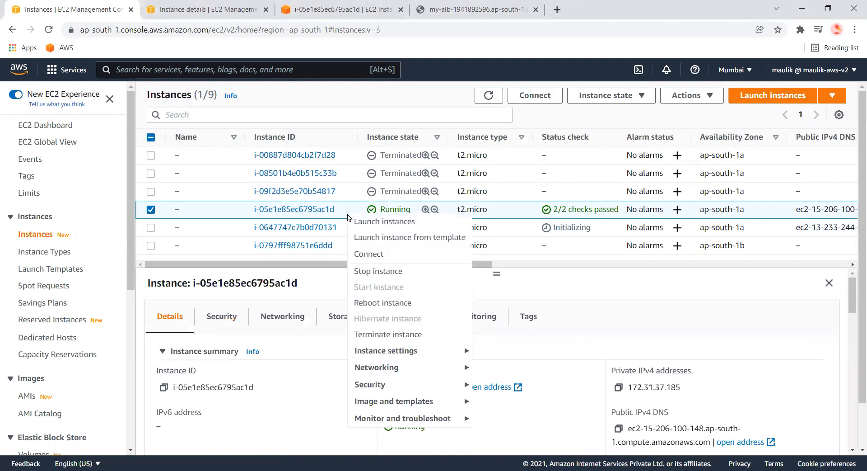
{"action": "left_click", "coordinate": [425, 303]}
{"action": "left_click", "coordinate": [640, 358]}
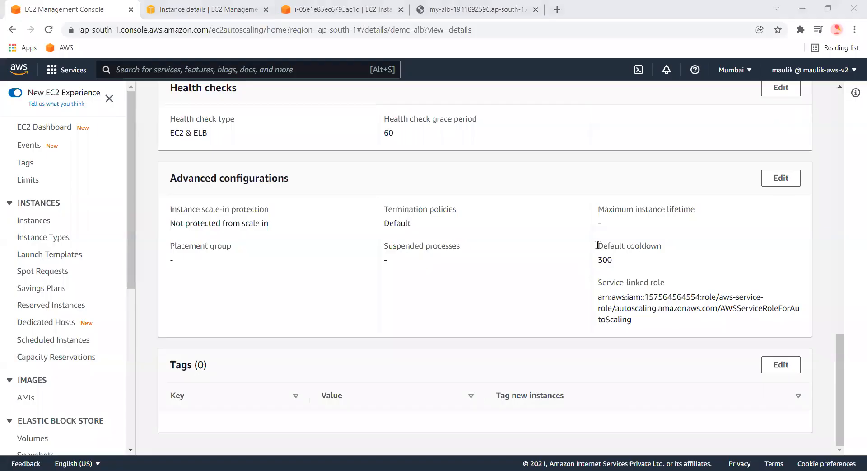
Edit the demo-alb group's advanced configurations and set the default cooldown to 60 seconds, then update
{"action": "left_click_drag", "start_coordinate": [598, 245], "coordinate": [615, 263]}
{"action": "left_click", "coordinate": [781, 179]}
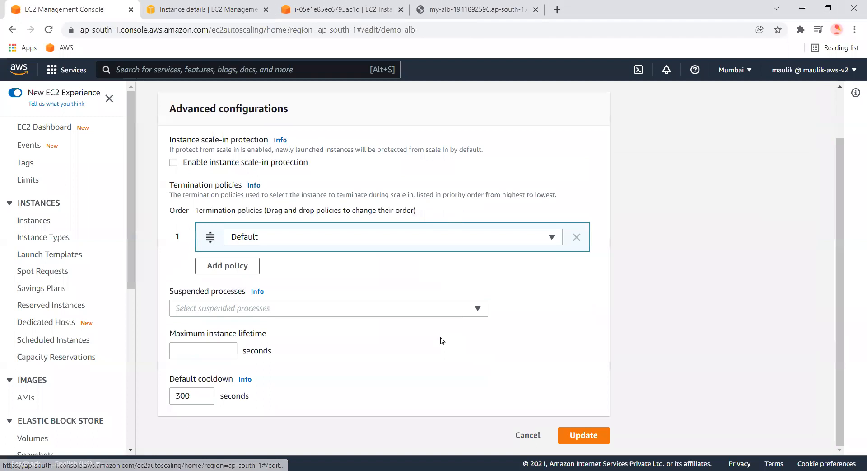
{"action": "double_click", "coordinate": [192, 392]}
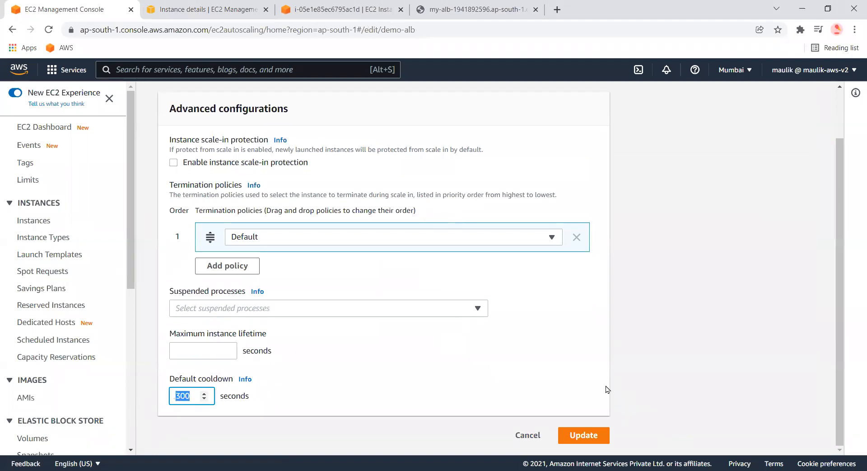
{"action": "type", "text": "60"}
{"action": "double_click", "coordinate": [188, 395]}
{"action": "left_click", "coordinate": [587, 435]}
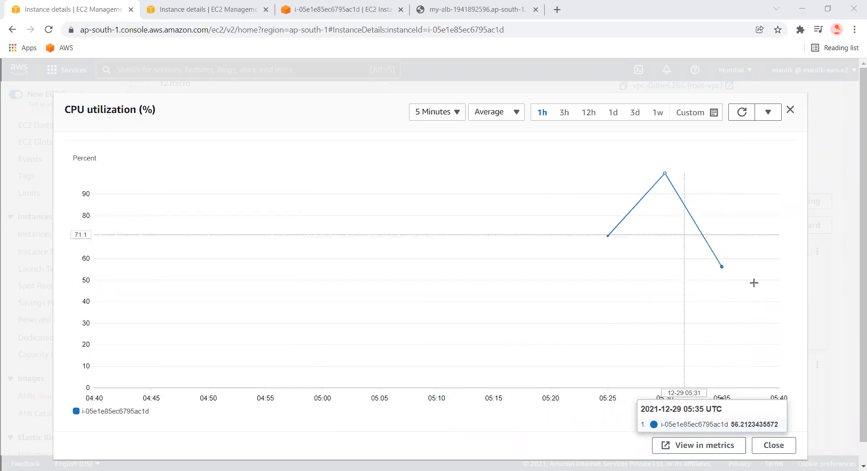
Switch between browser tabs to view the instance's CPU utilization graph, then close it
{"action": "left_click", "coordinate": [182, 4]}
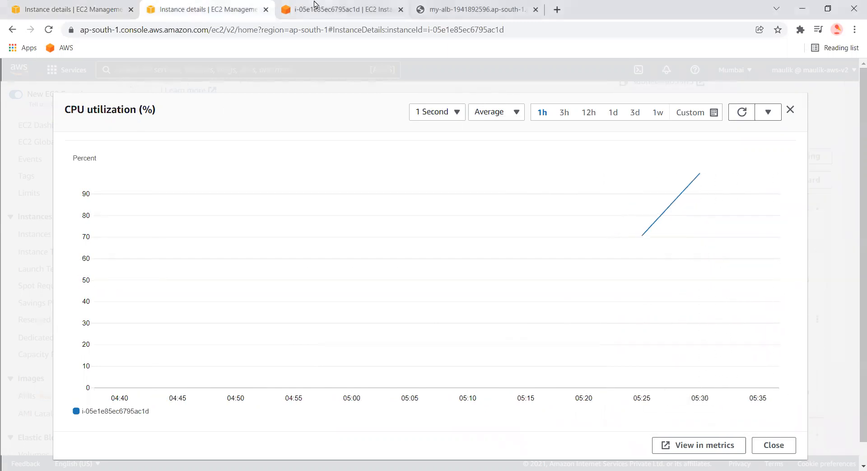
{"action": "left_click", "coordinate": [315, 4]}
{"action": "left_click", "coordinate": [207, 4]}
{"action": "left_click", "coordinate": [73, 4]}
{"action": "left_click", "coordinate": [234, 5]}
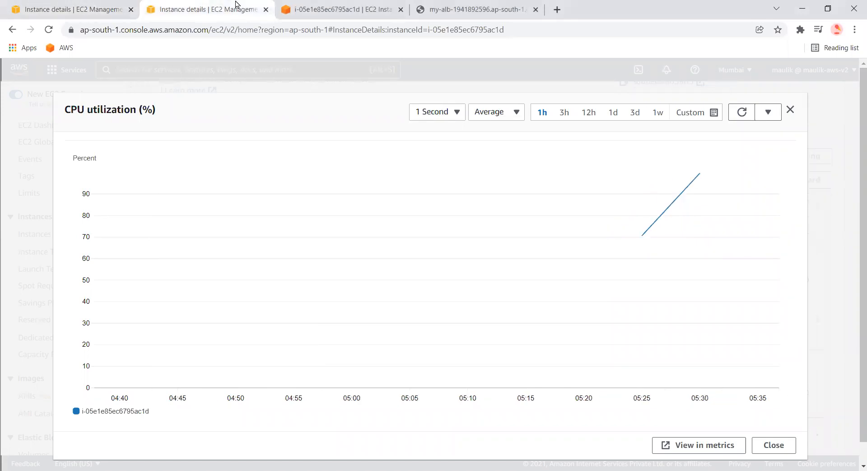
{"action": "left_click", "coordinate": [38, 138]}
Open the demo-alb Auto Scaling group and review its activity history entries
{"action": "scroll", "coordinate": [66, 434], "scroll_direction": "down", "scroll_amount": 8}
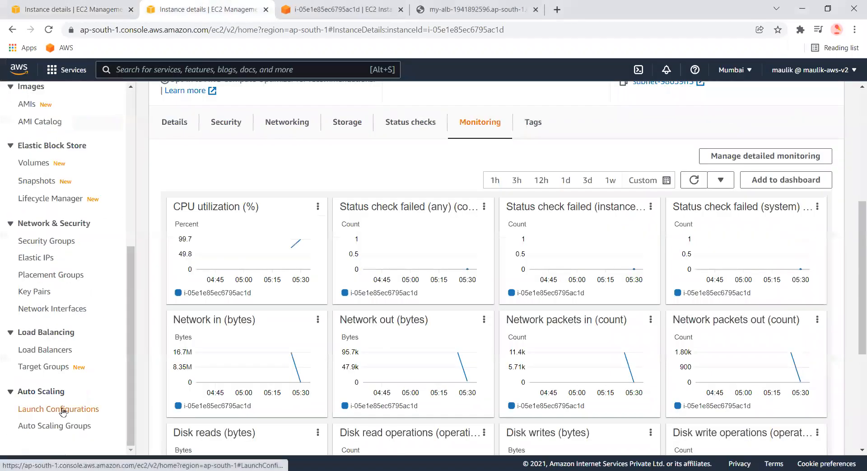
{"action": "left_click", "coordinate": [62, 410]}
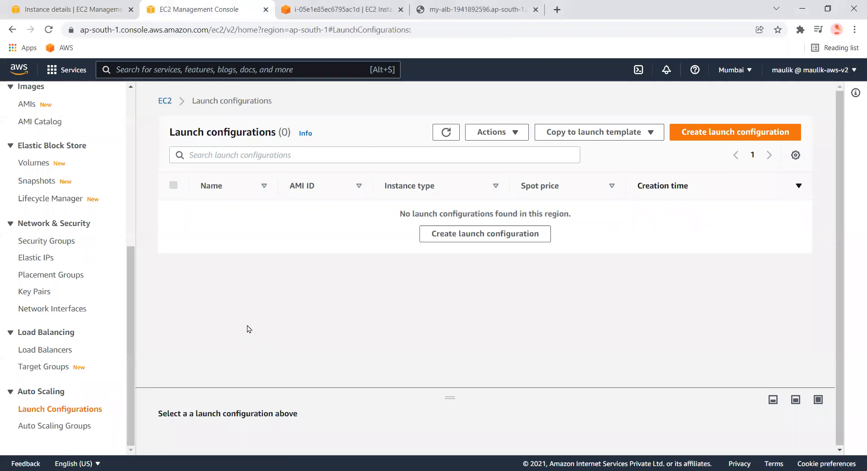
{"action": "left_click", "coordinate": [55, 427]}
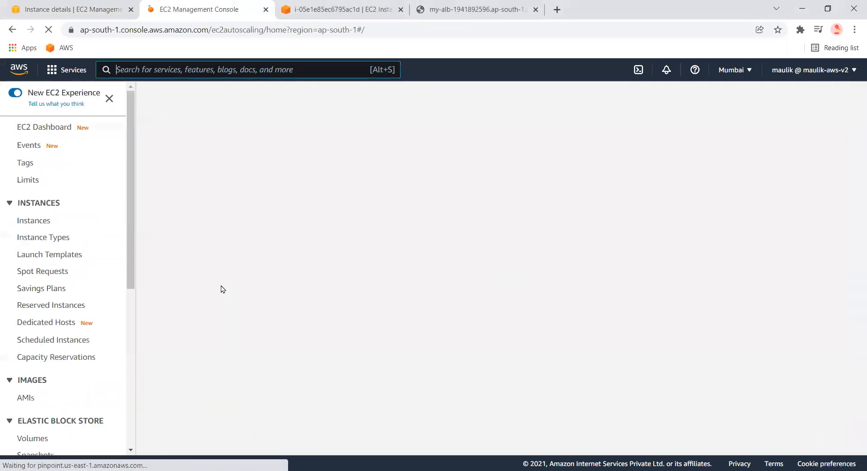
{"action": "left_click", "coordinate": [228, 240]}
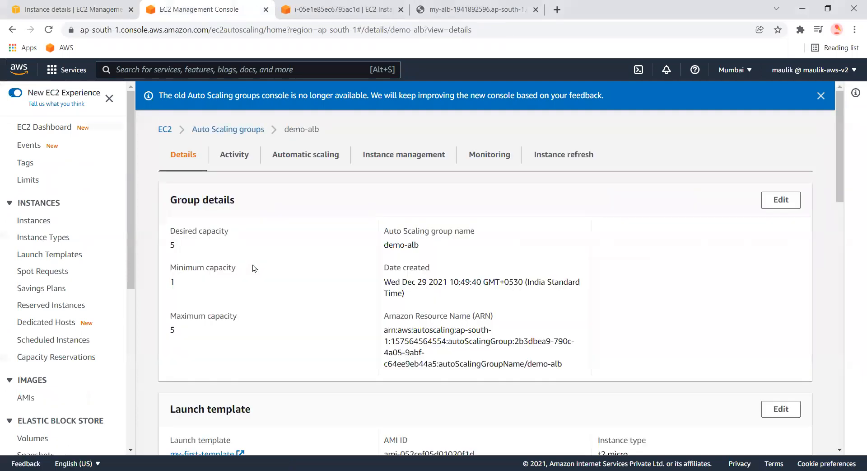
{"action": "left_click", "coordinate": [229, 159]}
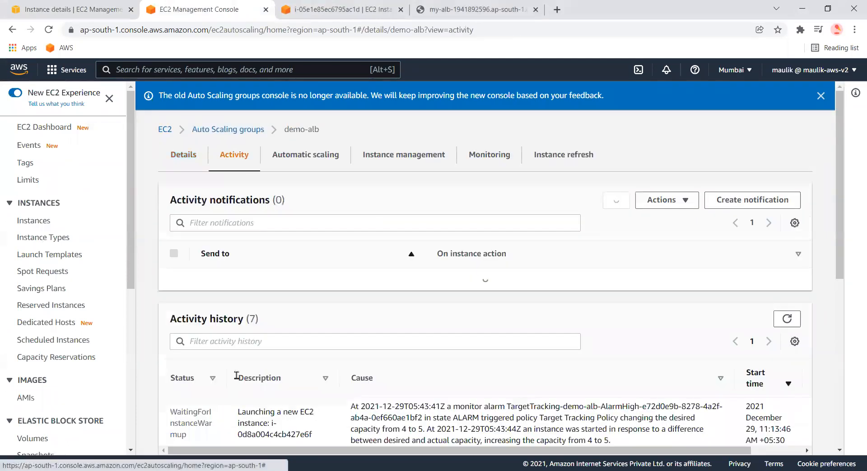
{"action": "scroll", "coordinate": [368, 385], "scroll_direction": "down", "scroll_amount": 3}
{"action": "scroll", "coordinate": [369, 385], "scroll_direction": "down", "scroll_amount": 1}
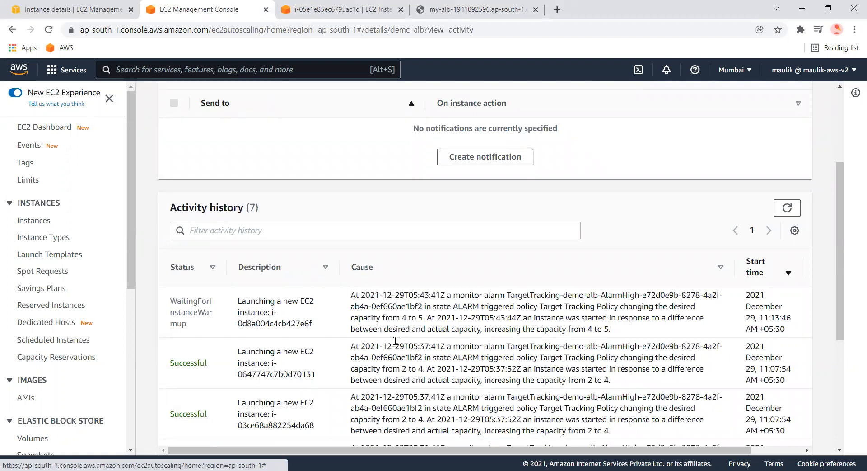
Refresh the instance's CPU utilization graph and inspect its latest data points
{"action": "left_click", "coordinate": [63, 6]}
{"action": "left_click", "coordinate": [741, 112]}
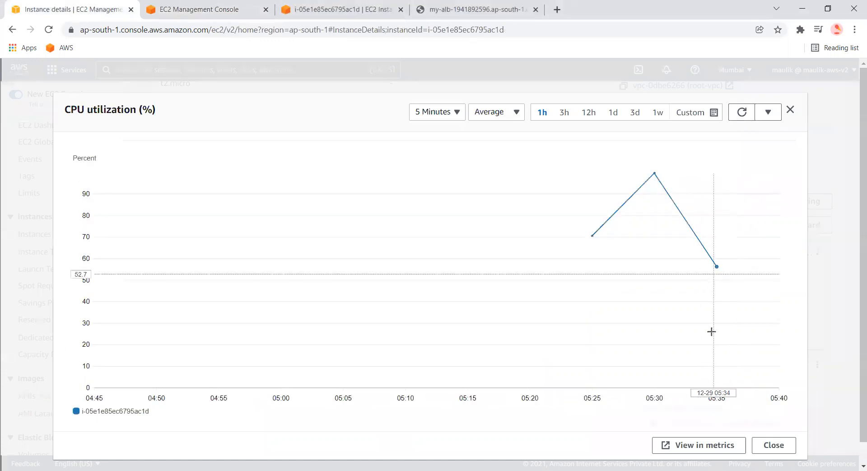
{"action": "mouse_move", "coordinate": [711, 334]}
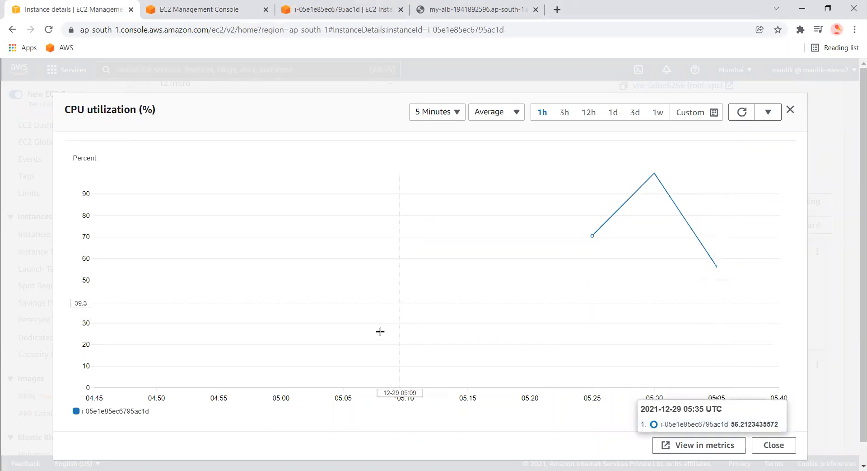
{"action": "mouse_move", "coordinate": [722, 281]}
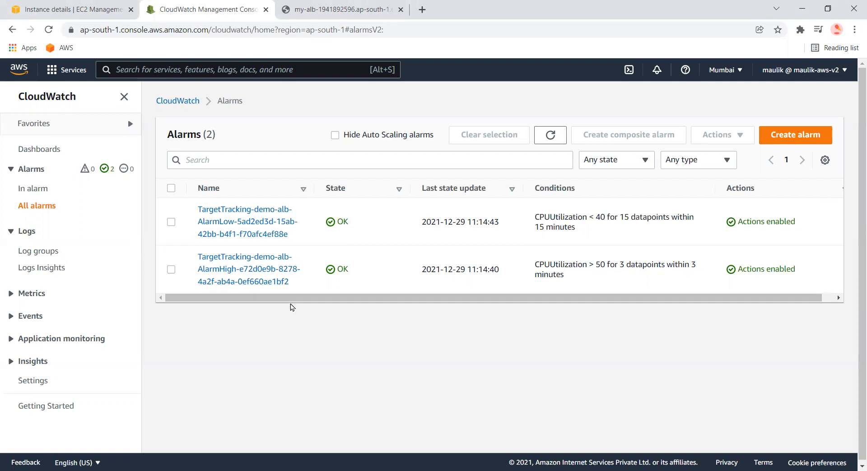
Examine the AlarmHigh target tracking alarm's CPUUtilization condition in CloudWatch Alarms
{"action": "left_click_drag", "start_coordinate": [535, 216], "coordinate": [641, 281]}
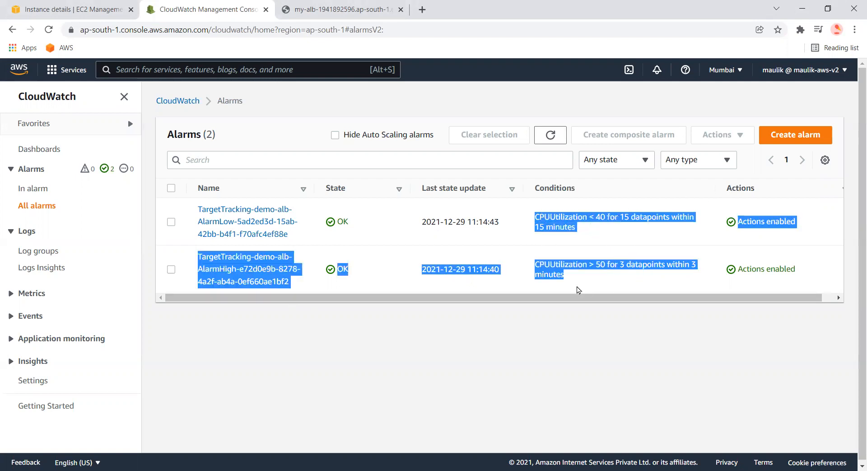
{"action": "left_click", "coordinate": [578, 289]}
{"action": "left_click_drag", "start_coordinate": [534, 216], "coordinate": [578, 220]}
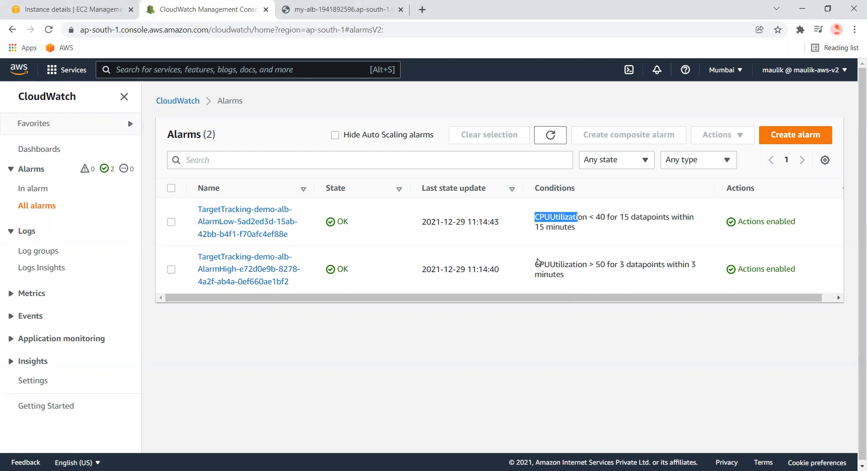
{"action": "left_click_drag", "start_coordinate": [534, 265], "coordinate": [678, 274]}
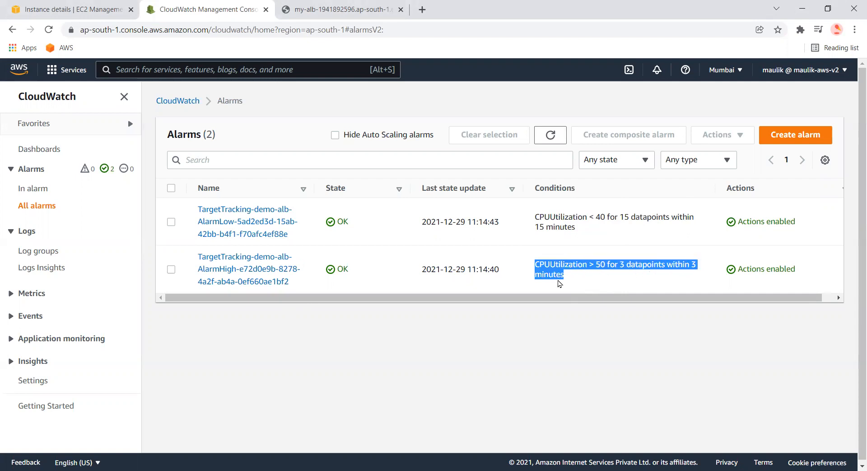
{"action": "left_click_drag", "start_coordinate": [534, 263], "coordinate": [564, 283]}
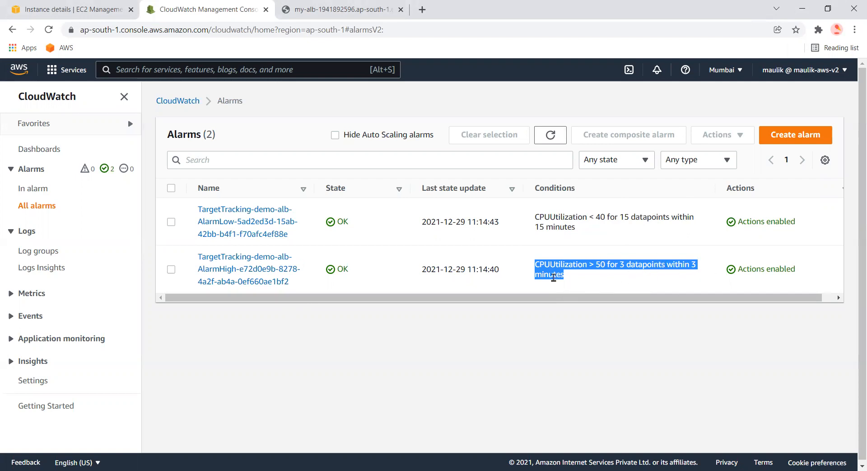
Examine the AlarmLow target tracking alarm's CPUUtilization condition
{"action": "left_click_drag", "start_coordinate": [578, 229], "coordinate": [536, 229]}
{"action": "left_click", "coordinate": [569, 215]}
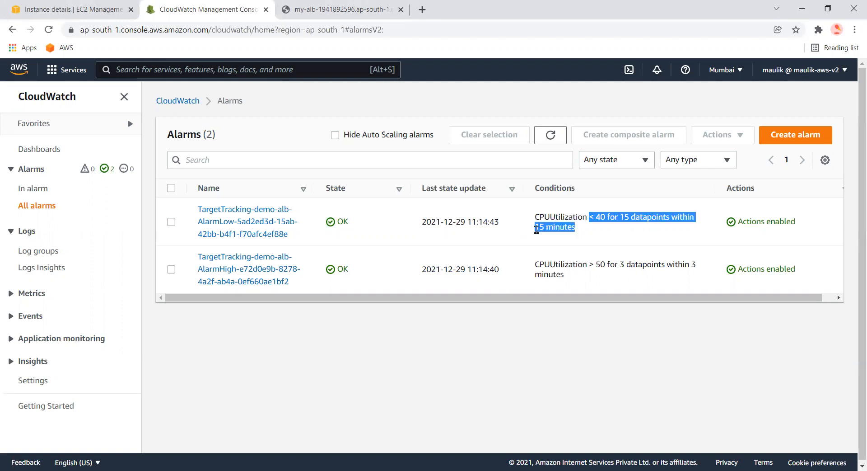
{"action": "left_click", "coordinate": [537, 229]}
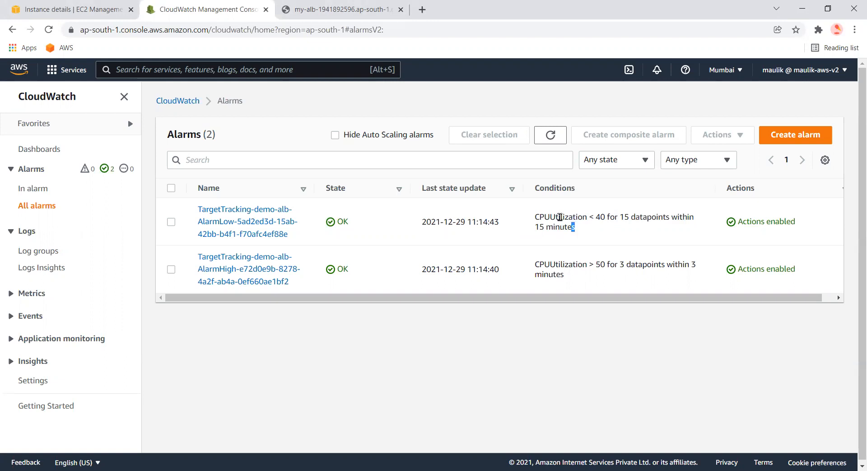
{"action": "triple_click", "coordinate": [533, 212]}
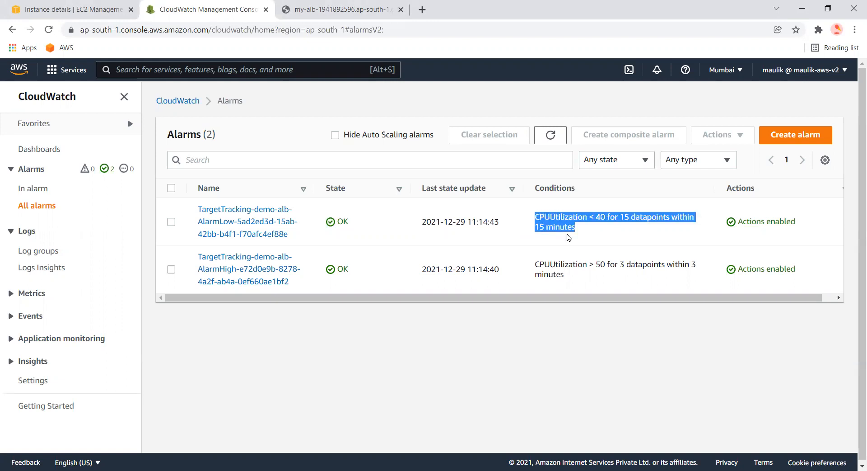
{"action": "double_click", "coordinate": [568, 226]}
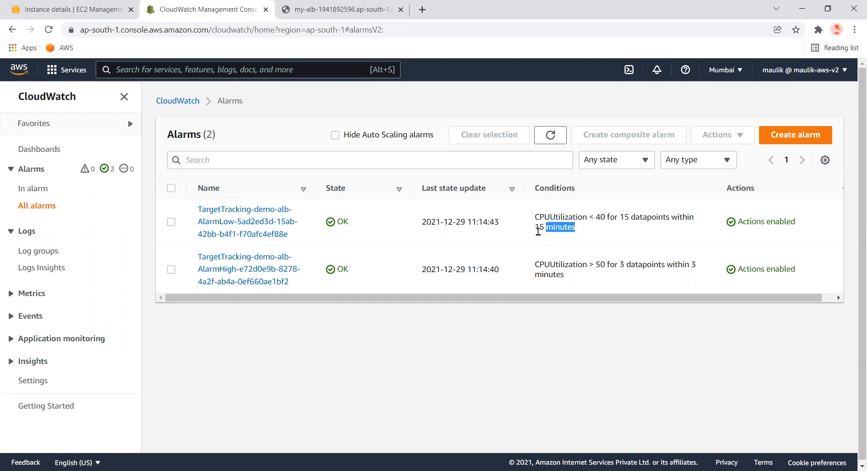
Review the instances' lifecycle states and the scale-in entries in the group's activity history
{"action": "left_click_drag", "start_coordinate": [536, 219], "coordinate": [583, 229]}
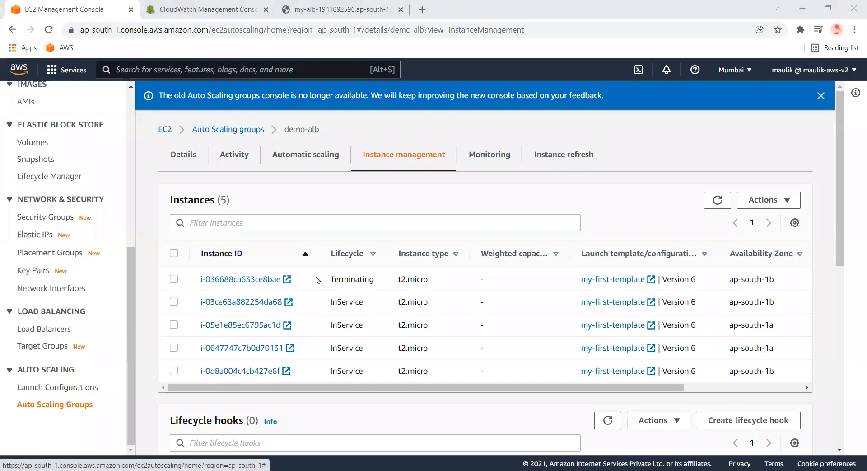
{"action": "left_click_drag", "start_coordinate": [333, 279], "coordinate": [389, 280]}
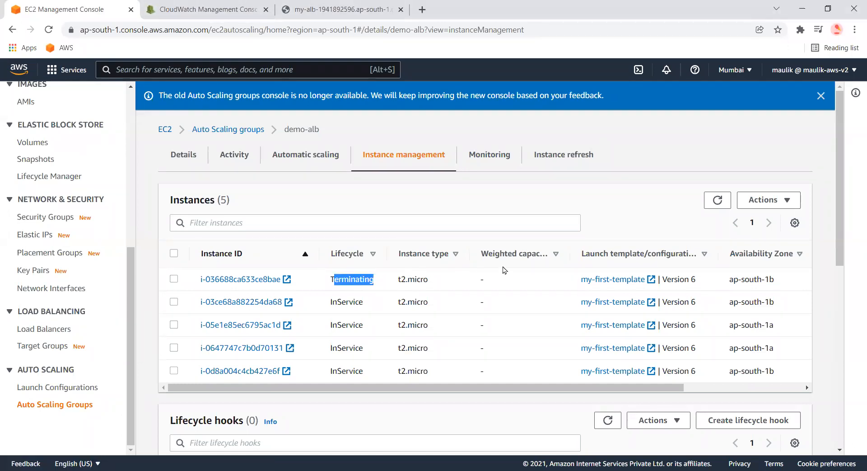
{"action": "left_click", "coordinate": [232, 173]}
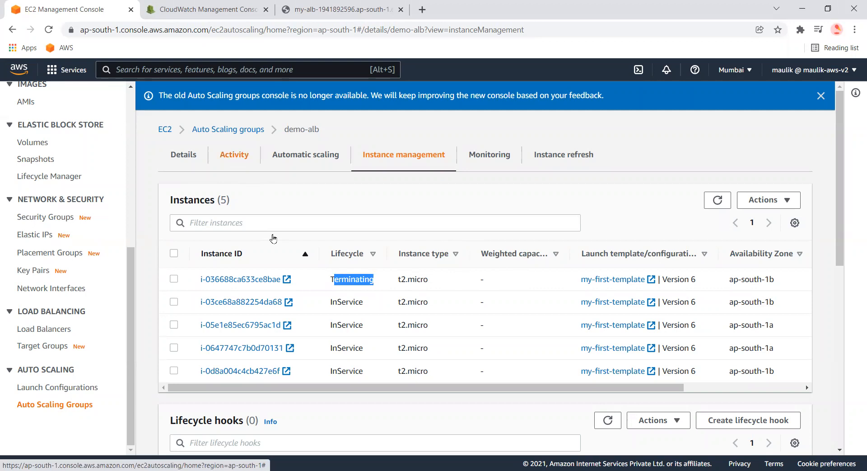
{"action": "scroll", "coordinate": [544, 357], "scroll_direction": "down", "scroll_amount": 2}
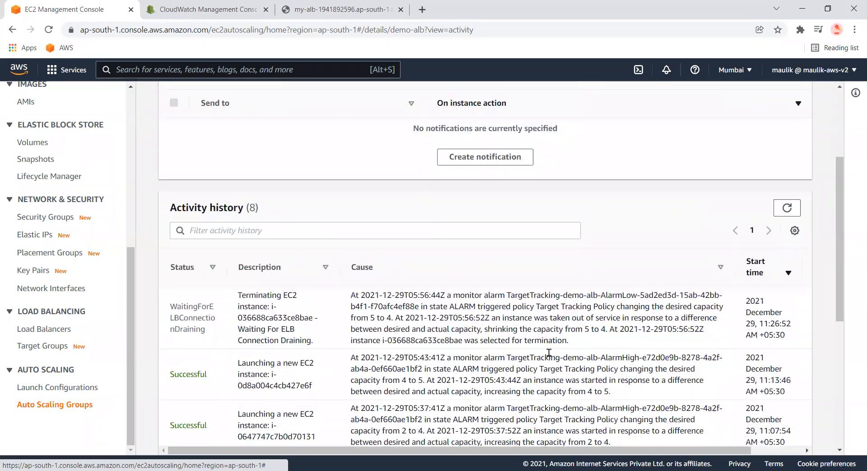
{"action": "mouse_move", "coordinate": [385, 320]}
{"action": "left_mouse_down"}
{"action": "mouse_move", "coordinate": [401, 318]}
{"action": "mouse_move", "coordinate": [364, 319]}
{"action": "mouse_move", "coordinate": [392, 319]}
{"action": "left_mouse_up"}
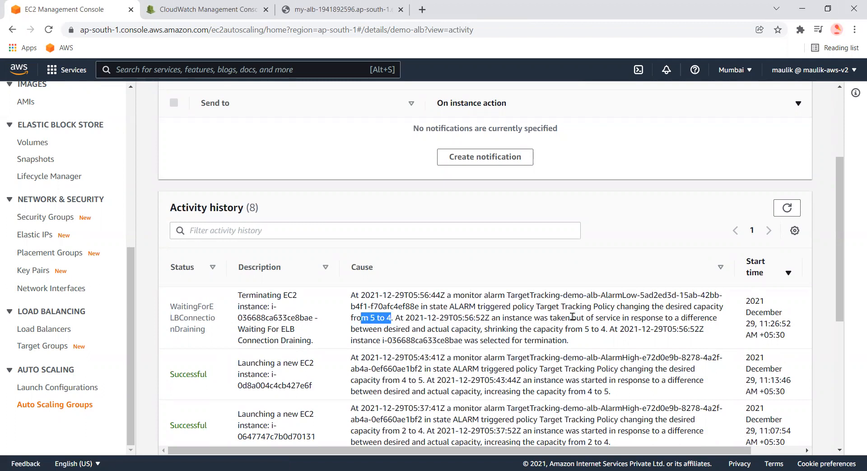
{"action": "left_click", "coordinate": [573, 316]}
{"action": "left_click_drag", "start_coordinate": [573, 317], "coordinate": [634, 328]}
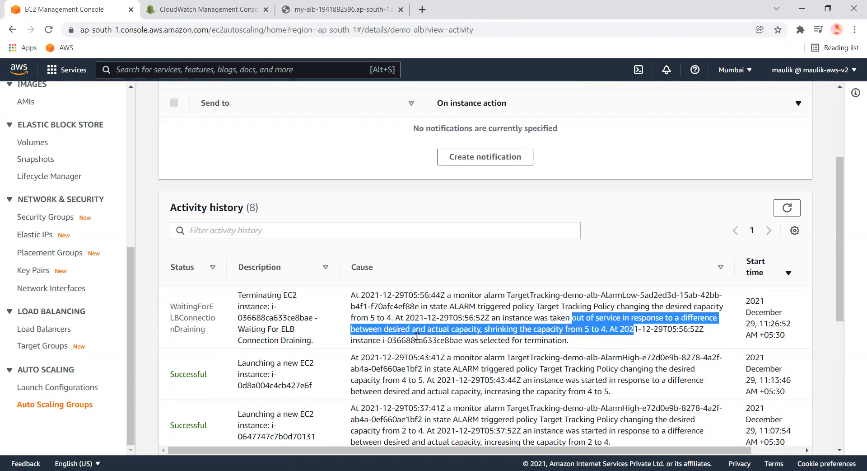
{"action": "left_click_drag", "start_coordinate": [352, 340], "coordinate": [540, 339]}
{"action": "scroll", "coordinate": [443, 308], "scroll_direction": "up", "scroll_amount": 3}
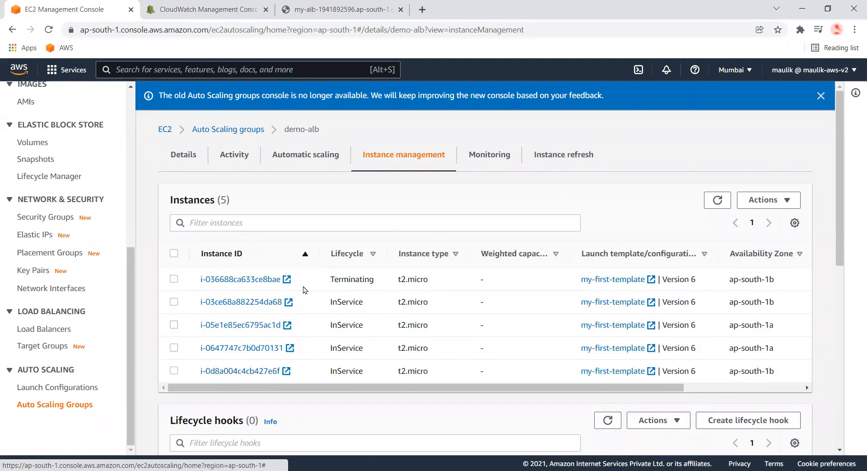
Inspect the instance lifecycle states and the group's desired and minimum capacity details
{"action": "left_click_drag", "start_coordinate": [374, 279], "coordinate": [205, 279]}
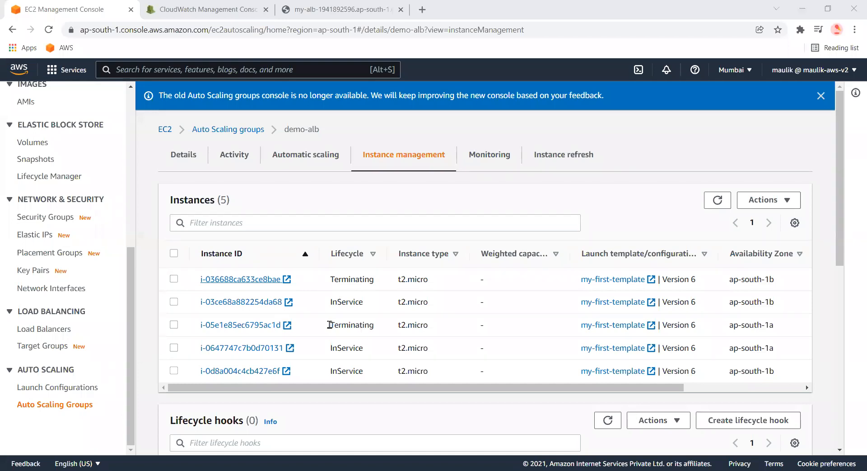
{"action": "double_click", "coordinate": [330, 324]}
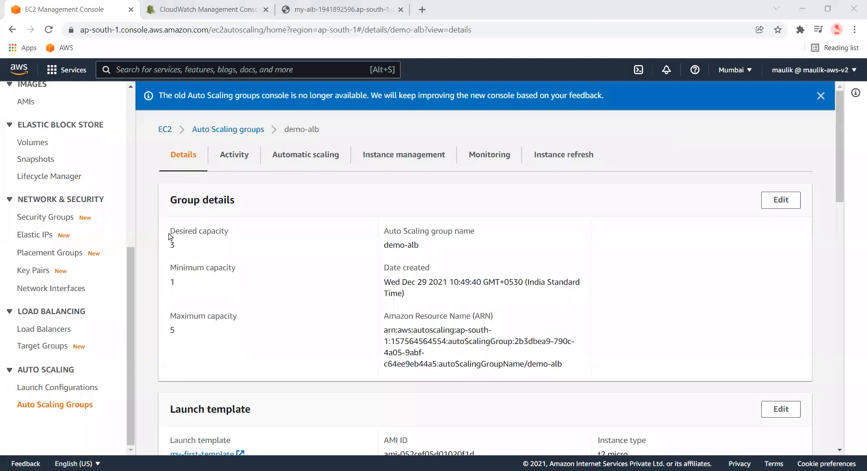
{"action": "left_click_drag", "start_coordinate": [170, 236], "coordinate": [176, 246]}
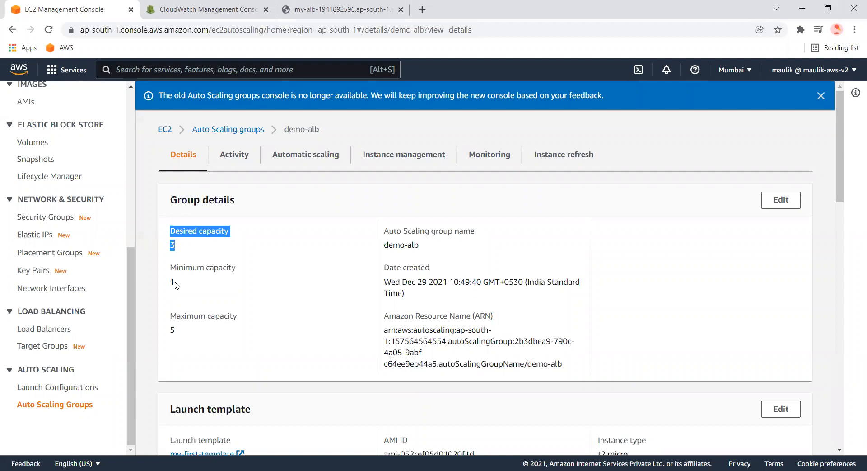
{"action": "left_click_drag", "start_coordinate": [175, 285], "coordinate": [183, 248]}
{"action": "left_click", "coordinate": [170, 246]}
{"action": "double_click", "coordinate": [171, 244]}
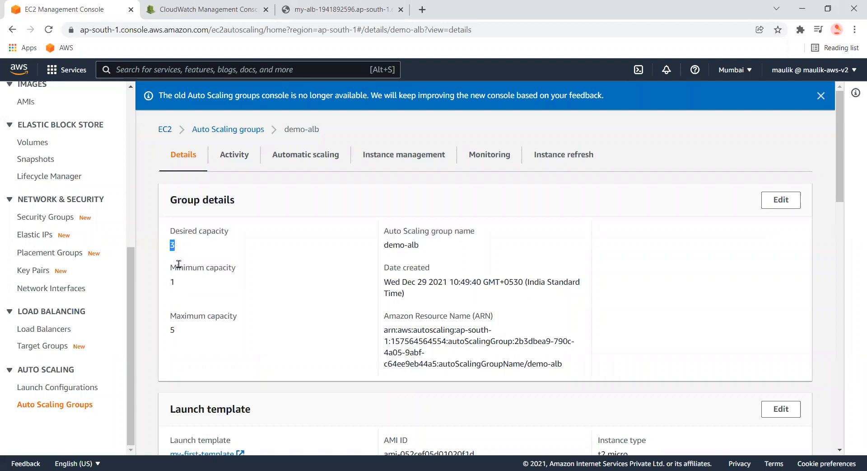
{"action": "left_click", "coordinate": [177, 253]}
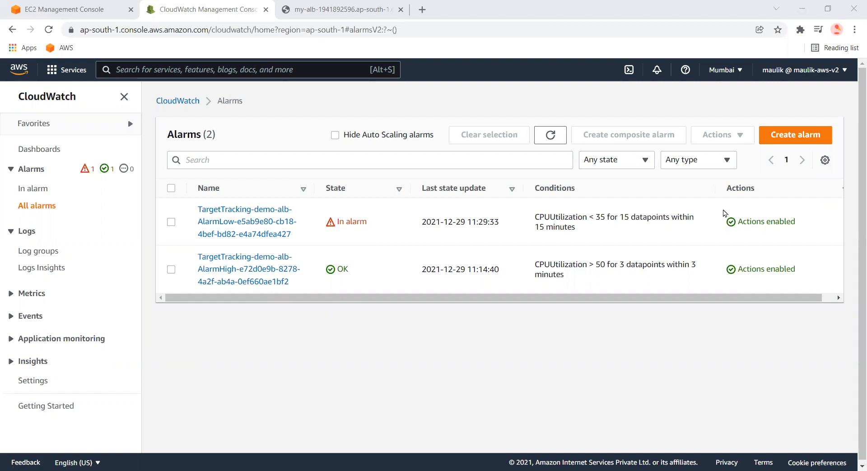
Check the AlarmLow alarm's condition, then review the newest scale-in entries in the demo-alb activity history
{"action": "triple_click", "coordinate": [535, 217]}
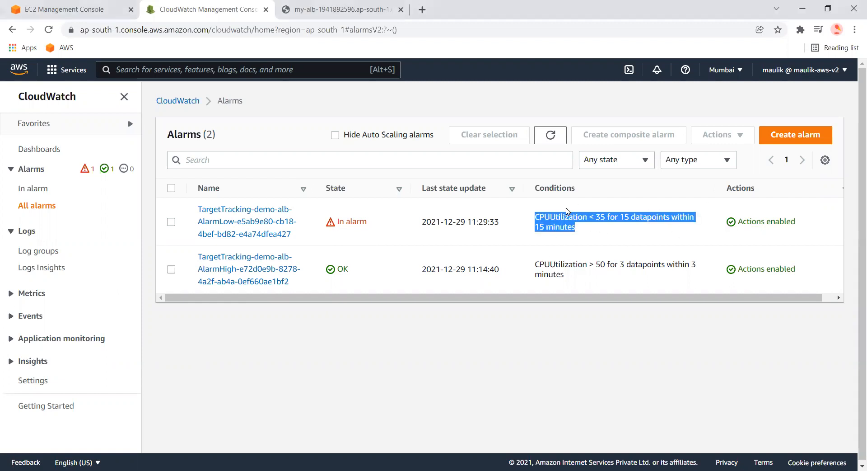
{"action": "left_click", "coordinate": [115, 8]}
{"action": "left_click", "coordinate": [415, 155]}
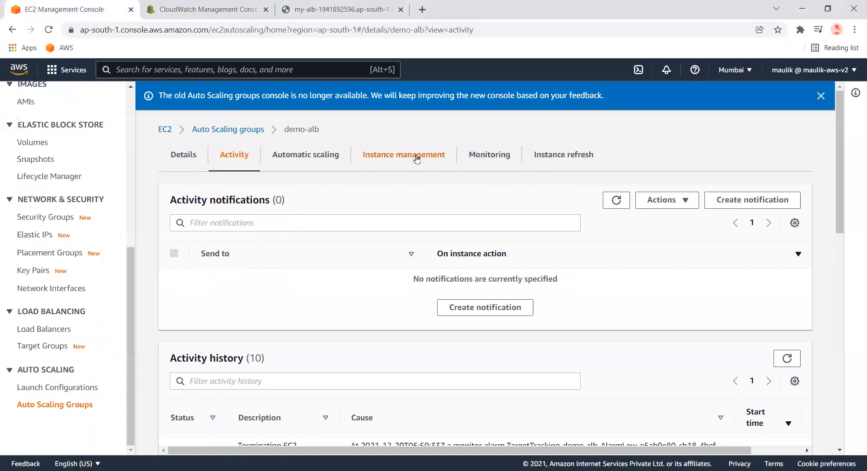
{"action": "left_click_drag", "start_coordinate": [378, 325], "coordinate": [209, 294]}
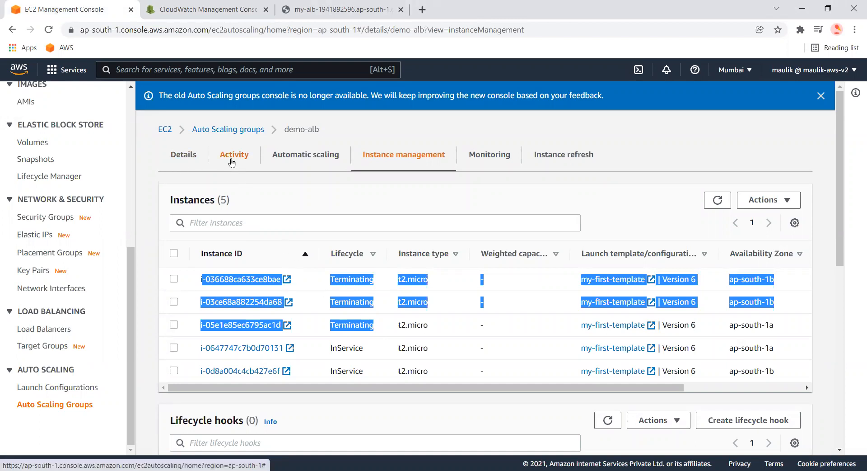
{"action": "left_click", "coordinate": [232, 159]}
{"action": "scroll", "coordinate": [246, 312], "scroll_direction": "down", "scroll_amount": 4}
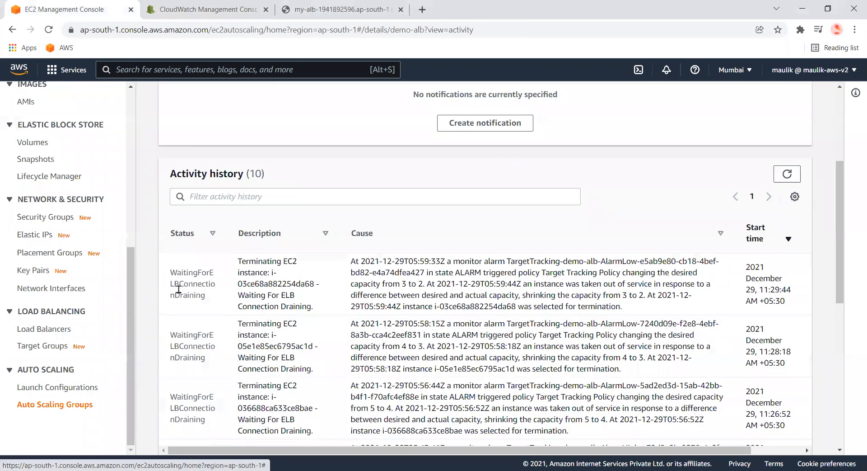
{"action": "left_click_drag", "start_coordinate": [170, 273], "coordinate": [274, 414]}
{"action": "scroll", "coordinate": [280, 375], "scroll_direction": "up", "scroll_amount": 4}
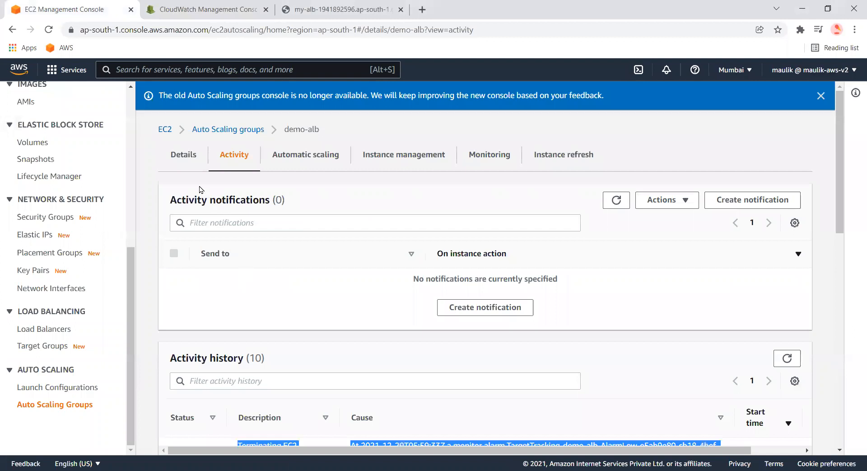
{"action": "left_click", "coordinate": [182, 156]}
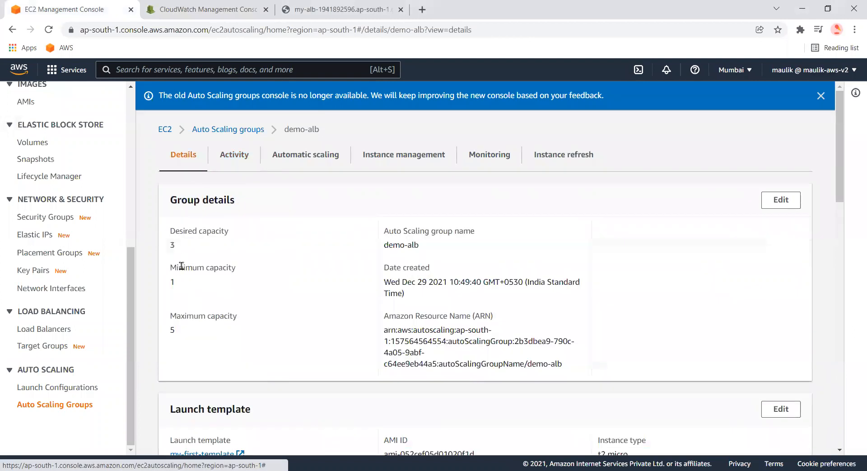
Monitor the group's desired, minimum and maximum capacity and the instances' lifecycle states as scale-in proceeds
{"action": "left_click_drag", "start_coordinate": [167, 238], "coordinate": [185, 244]}
{"action": "left_click", "coordinate": [176, 243]}
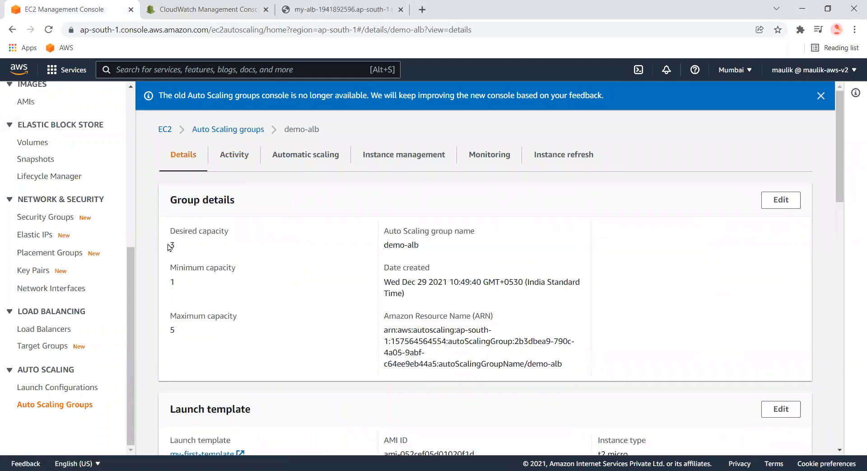
{"action": "left_click_drag", "start_coordinate": [176, 247], "coordinate": [175, 231]}
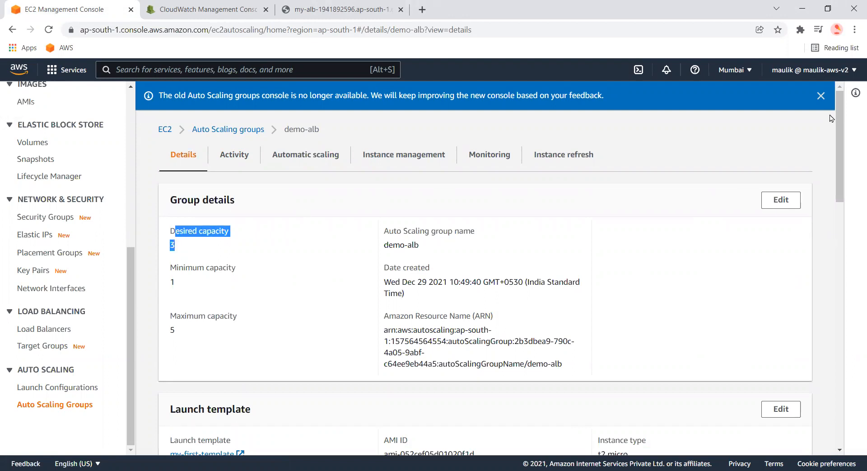
{"action": "left_click", "coordinate": [404, 154]}
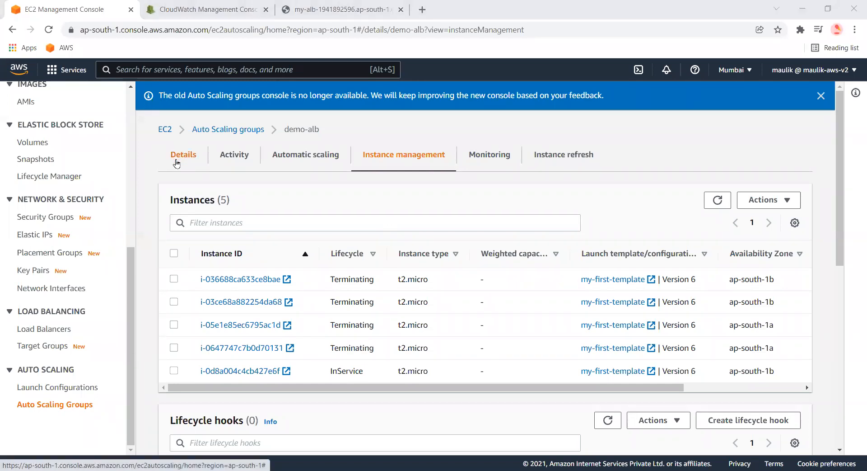
{"action": "left_click", "coordinate": [177, 163]}
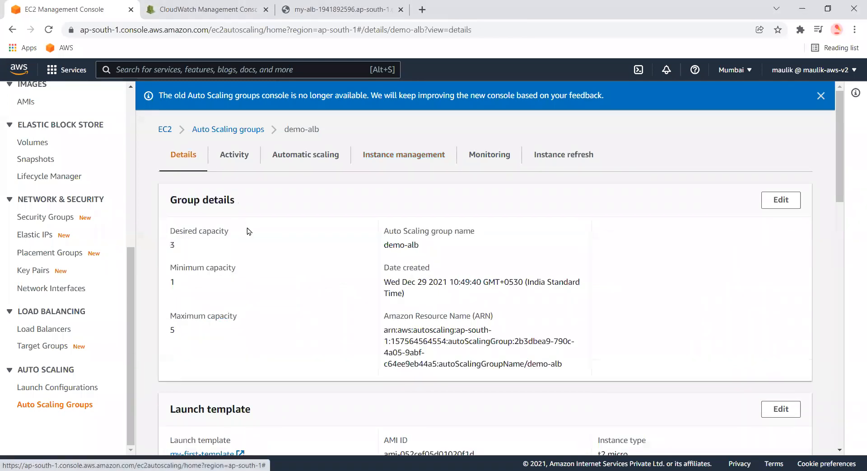
{"action": "left_click", "coordinate": [262, 130]}
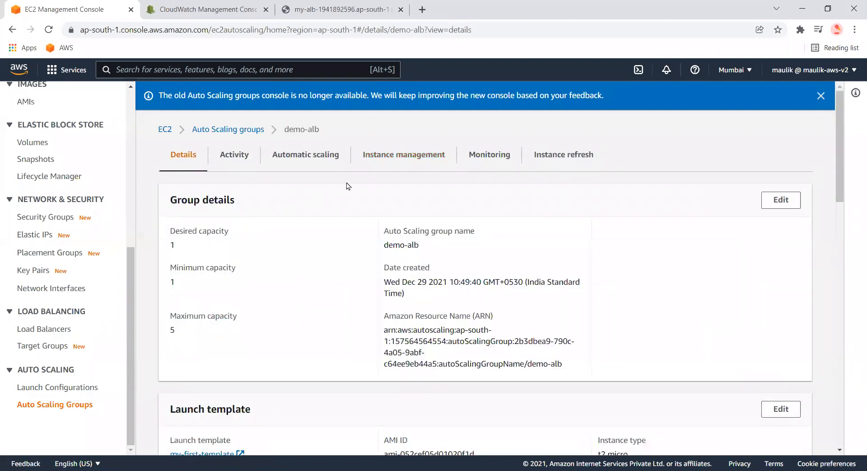
{"action": "left_click", "coordinate": [387, 155]}
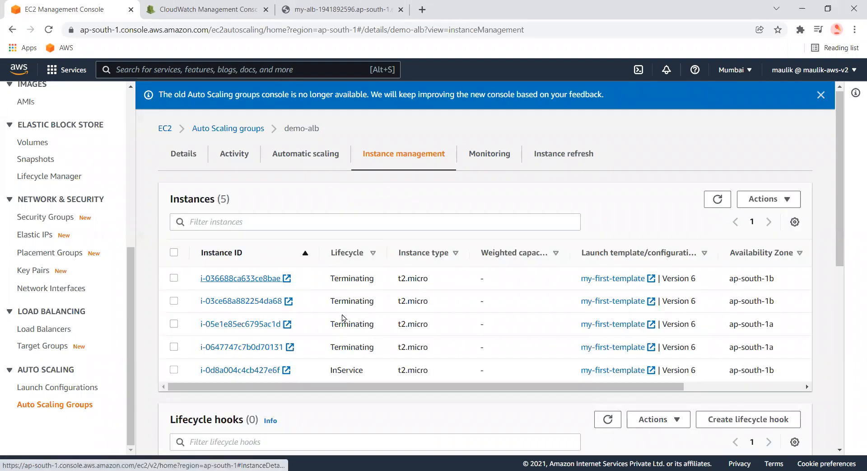
{"action": "scroll", "coordinate": [382, 332], "scroll_direction": "down", "scroll_amount": 1}
{"action": "scroll", "coordinate": [367, 339], "scroll_direction": "up", "scroll_amount": 1}
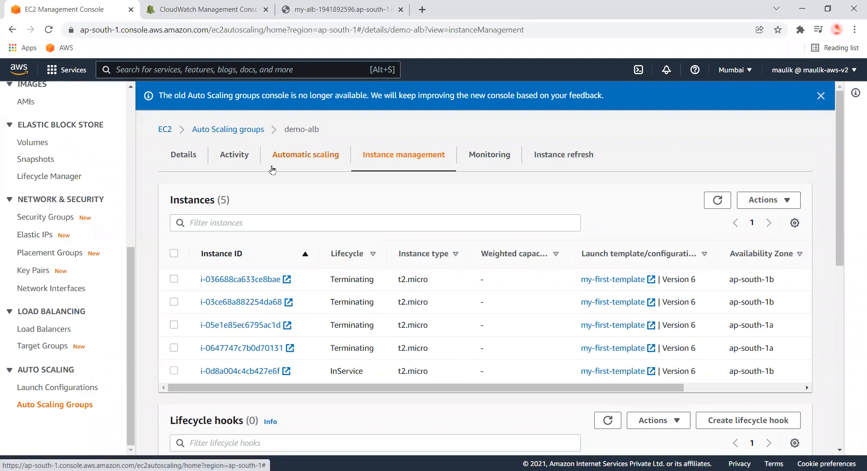
{"action": "left_click", "coordinate": [183, 158]}
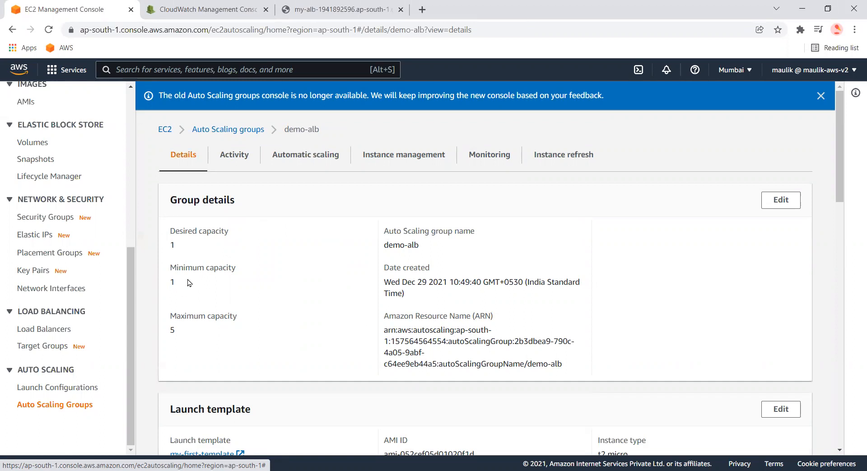
{"action": "left_click_drag", "start_coordinate": [175, 283], "coordinate": [152, 277]}
{"action": "left_click_drag", "start_coordinate": [176, 337], "coordinate": [151, 326]}
{"action": "left_click_drag", "start_coordinate": [183, 248], "coordinate": [167, 246]}
{"action": "left_click_drag", "start_coordinate": [179, 286], "coordinate": [168, 284]}
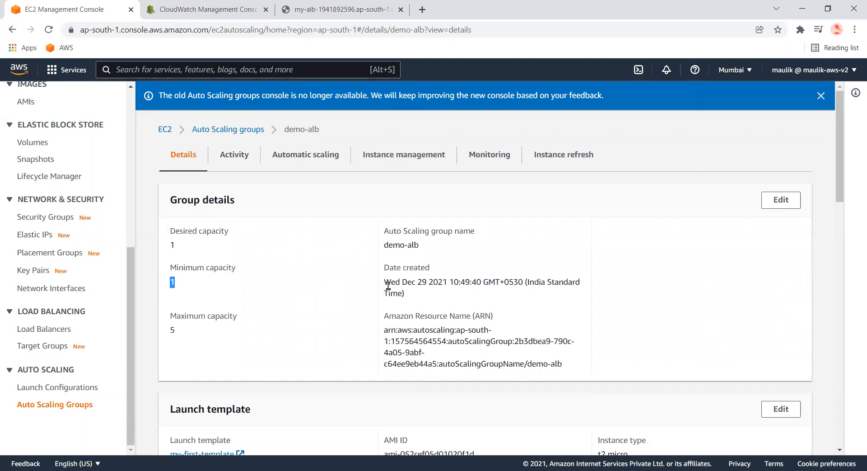
Recheck the AlarmLow alarm's condition and reopen the demo-alb Auto Scaling group
{"action": "left_click", "coordinate": [208, 9]}
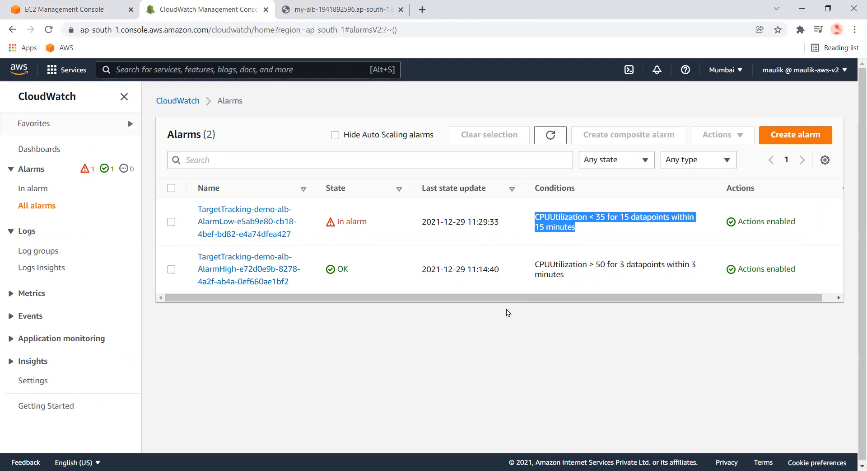
{"action": "left_click", "coordinate": [580, 232]}
{"action": "left_click_drag", "start_coordinate": [580, 232], "coordinate": [540, 219]}
{"action": "left_click", "coordinate": [48, 9]}
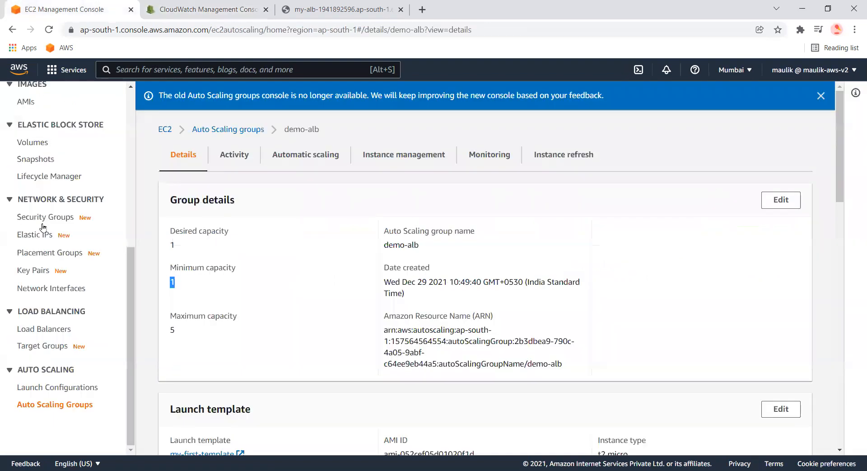
{"action": "left_click", "coordinate": [230, 132]}
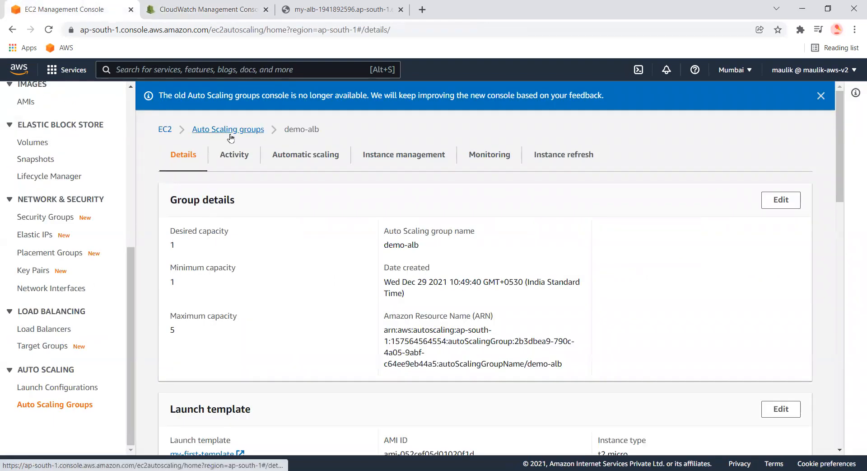
{"action": "left_click", "coordinate": [213, 239]}
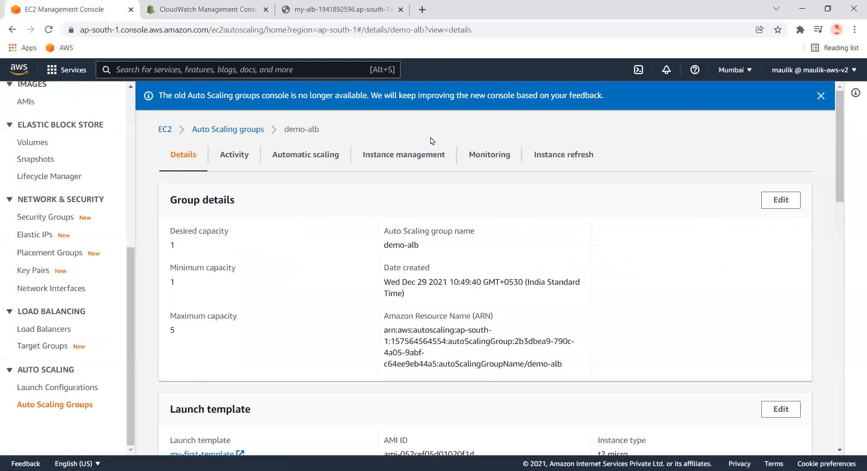
Start creating a new dynamic scaling policy for demo-alb and open the policy type choices
{"action": "left_click", "coordinate": [309, 160]}
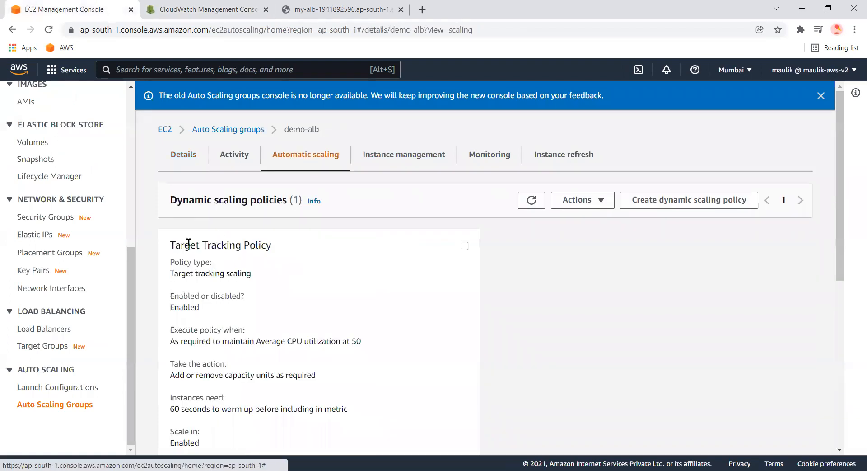
{"action": "left_click", "coordinate": [464, 247]}
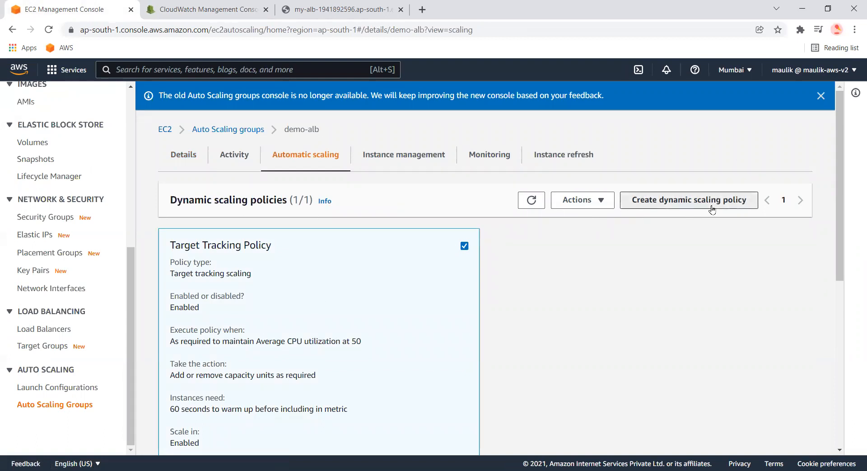
{"action": "left_click", "coordinate": [657, 206]}
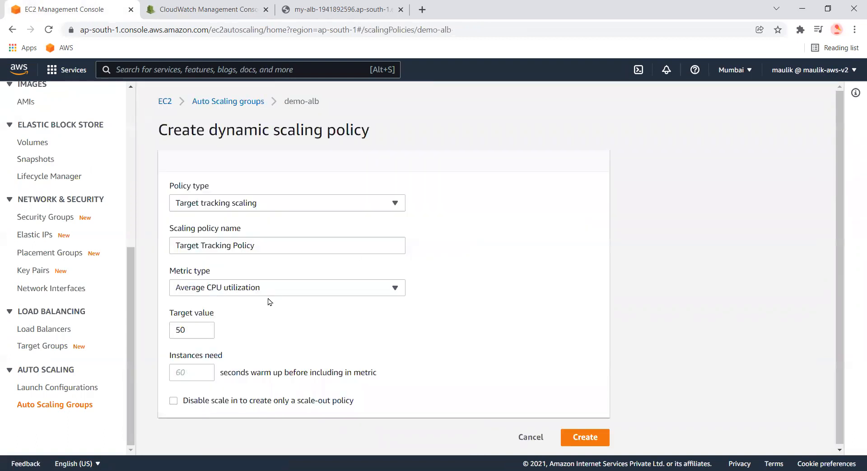
{"action": "left_click", "coordinate": [322, 200]}
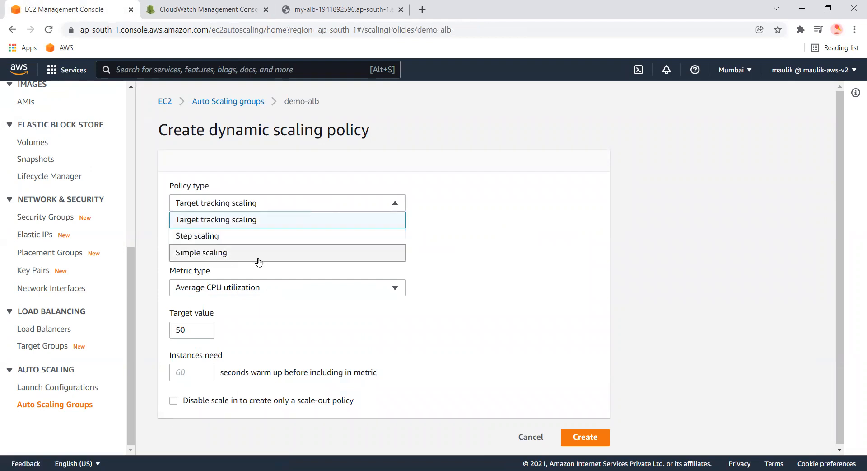